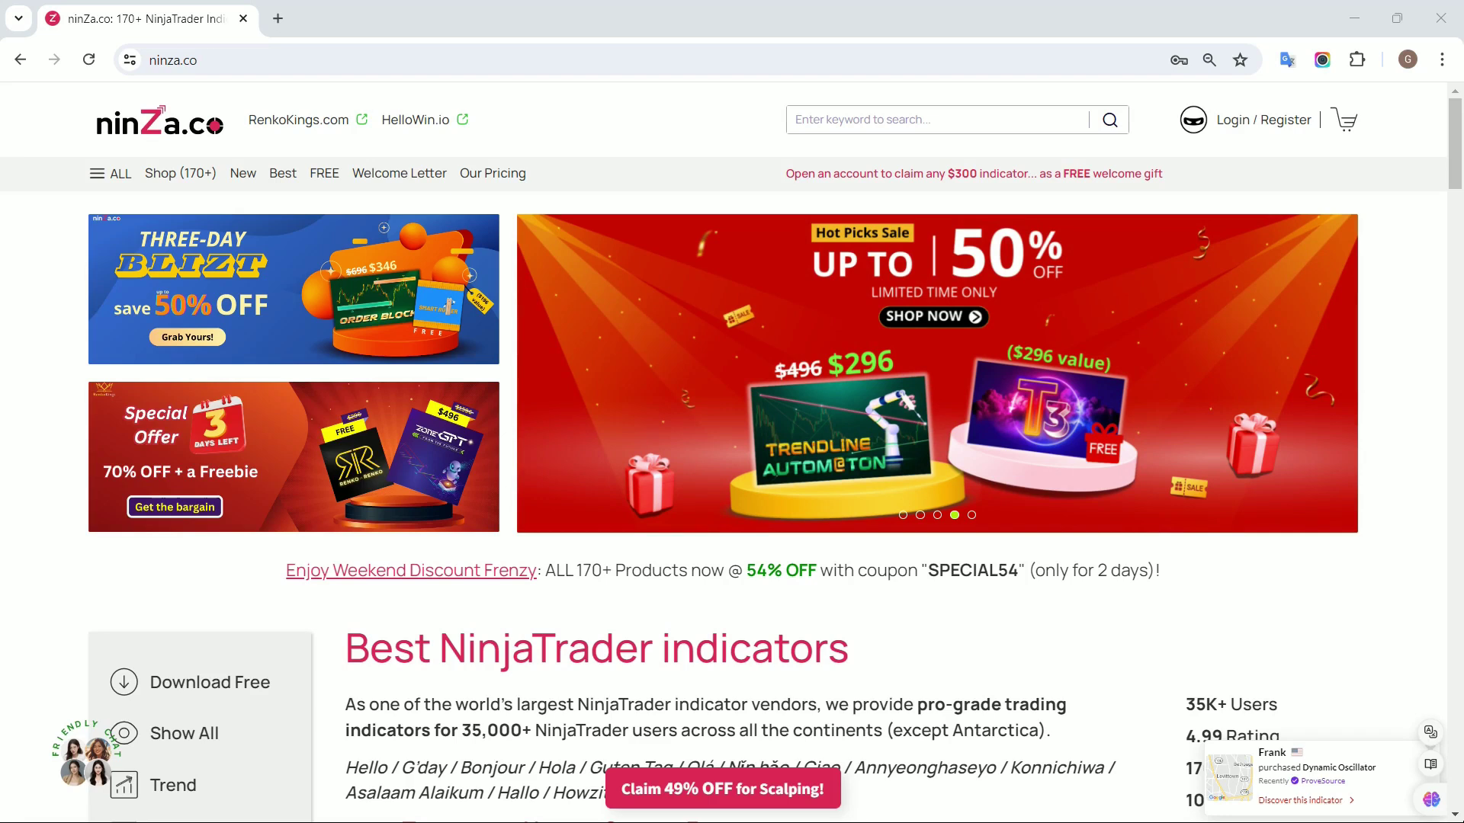
- Search the ninZa.co store for 'Trendline' to list matching products
left_click(156, 61)
left_click(891, 122)
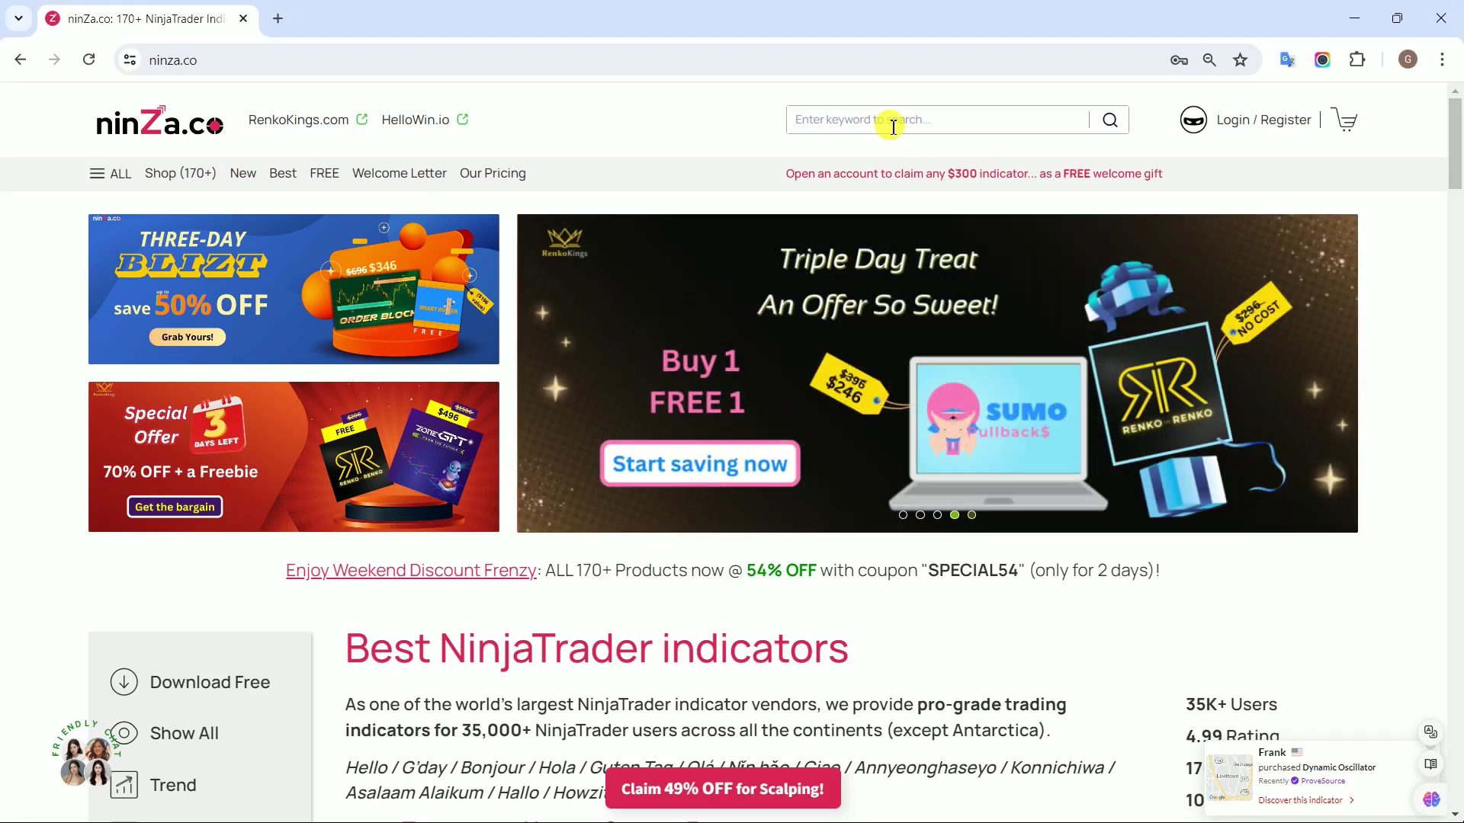
type("Trend")
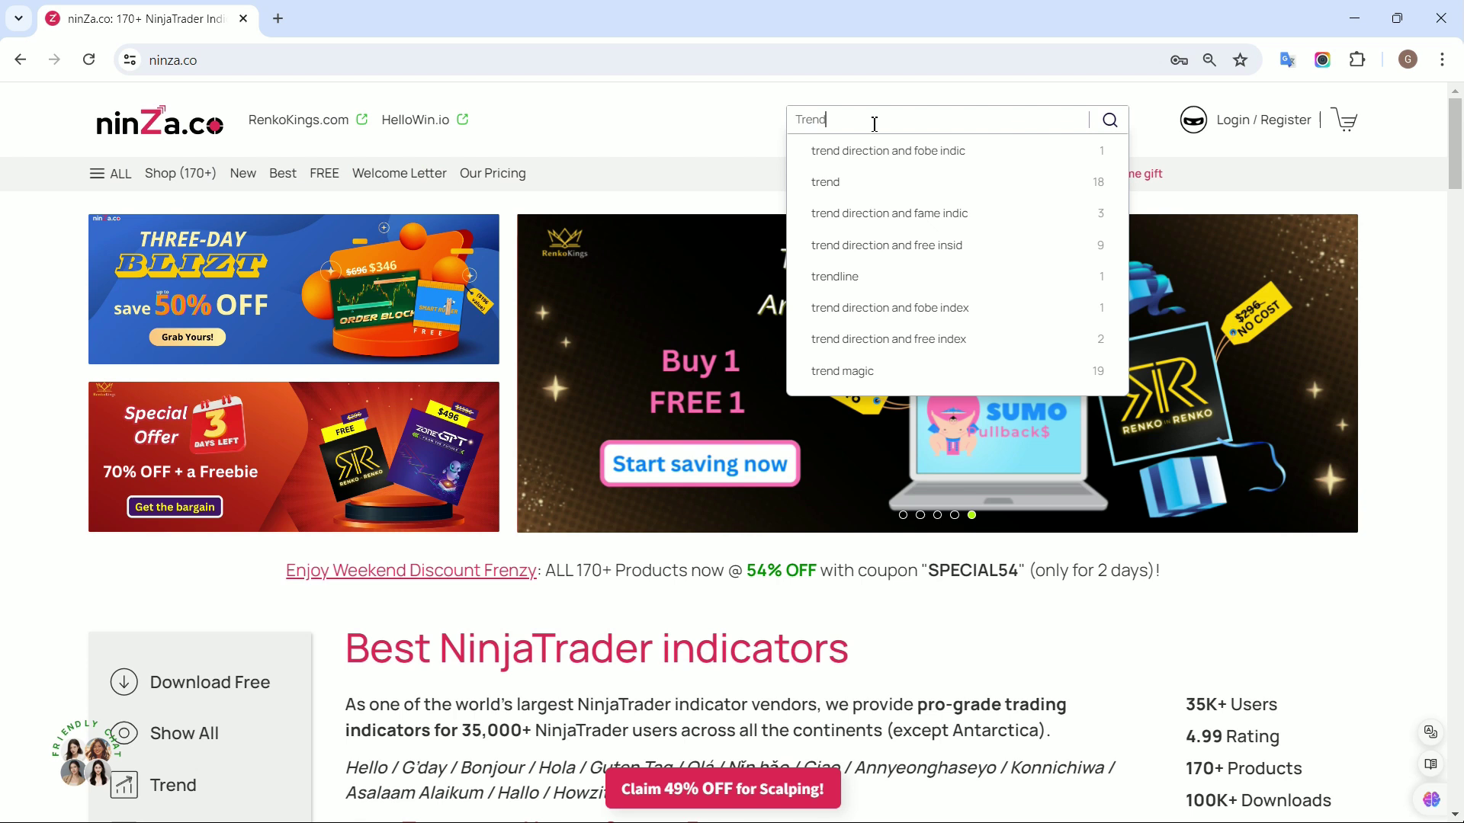
type("line")
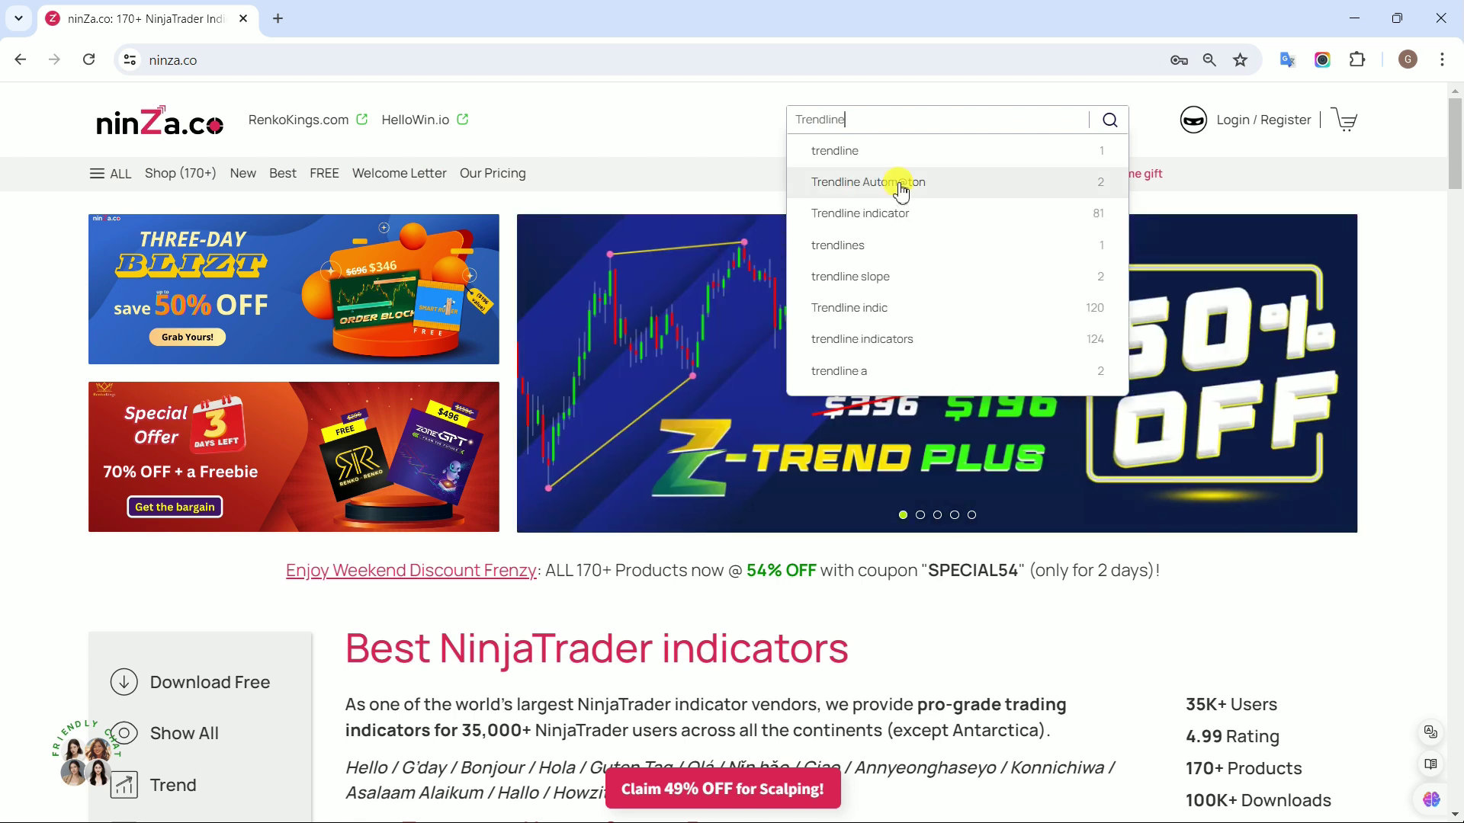
- Open the Trendline Autom@ton product page from the search suggestions
left_click(891, 185)
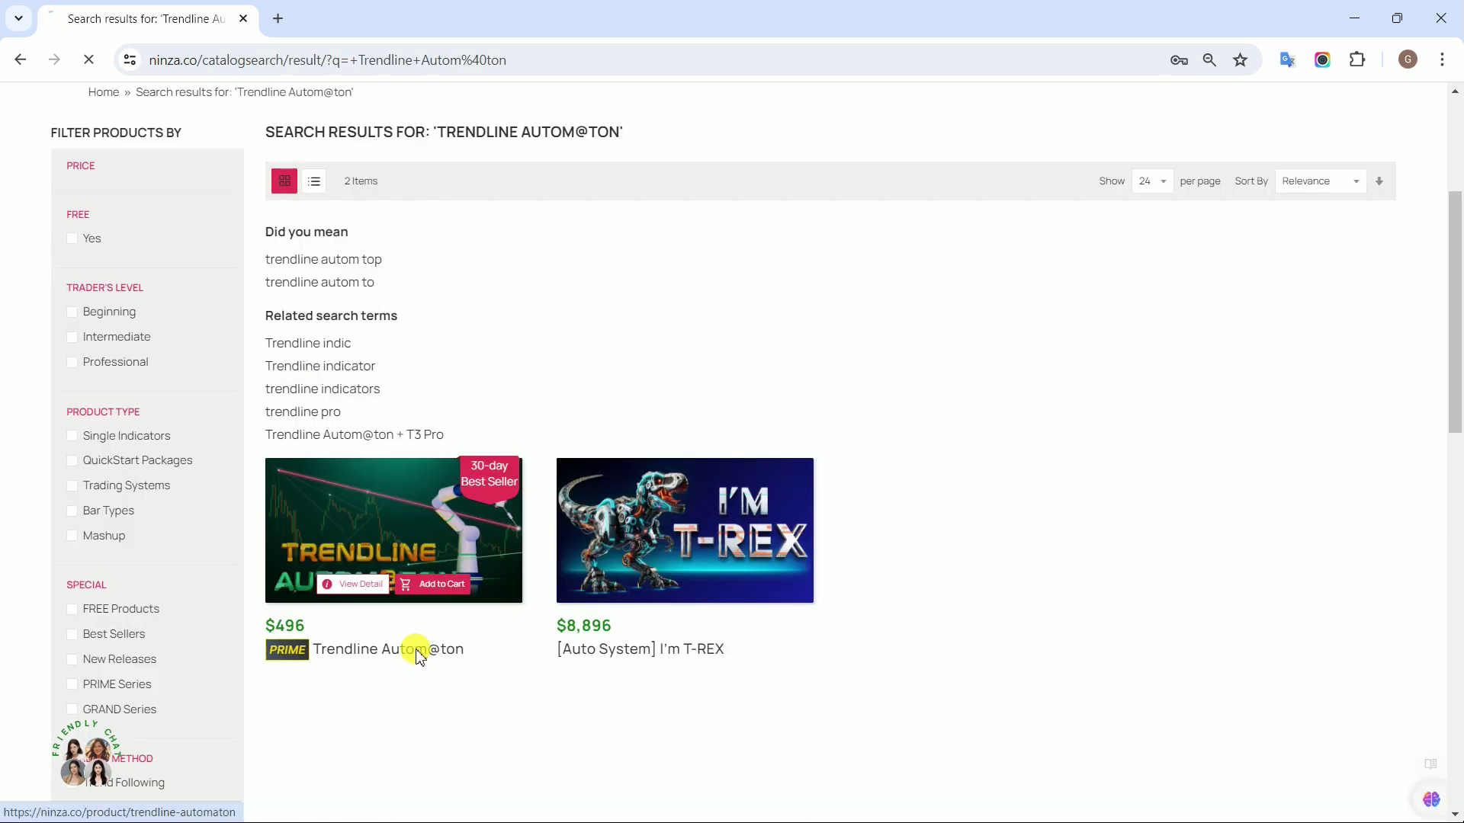
left_click(420, 657)
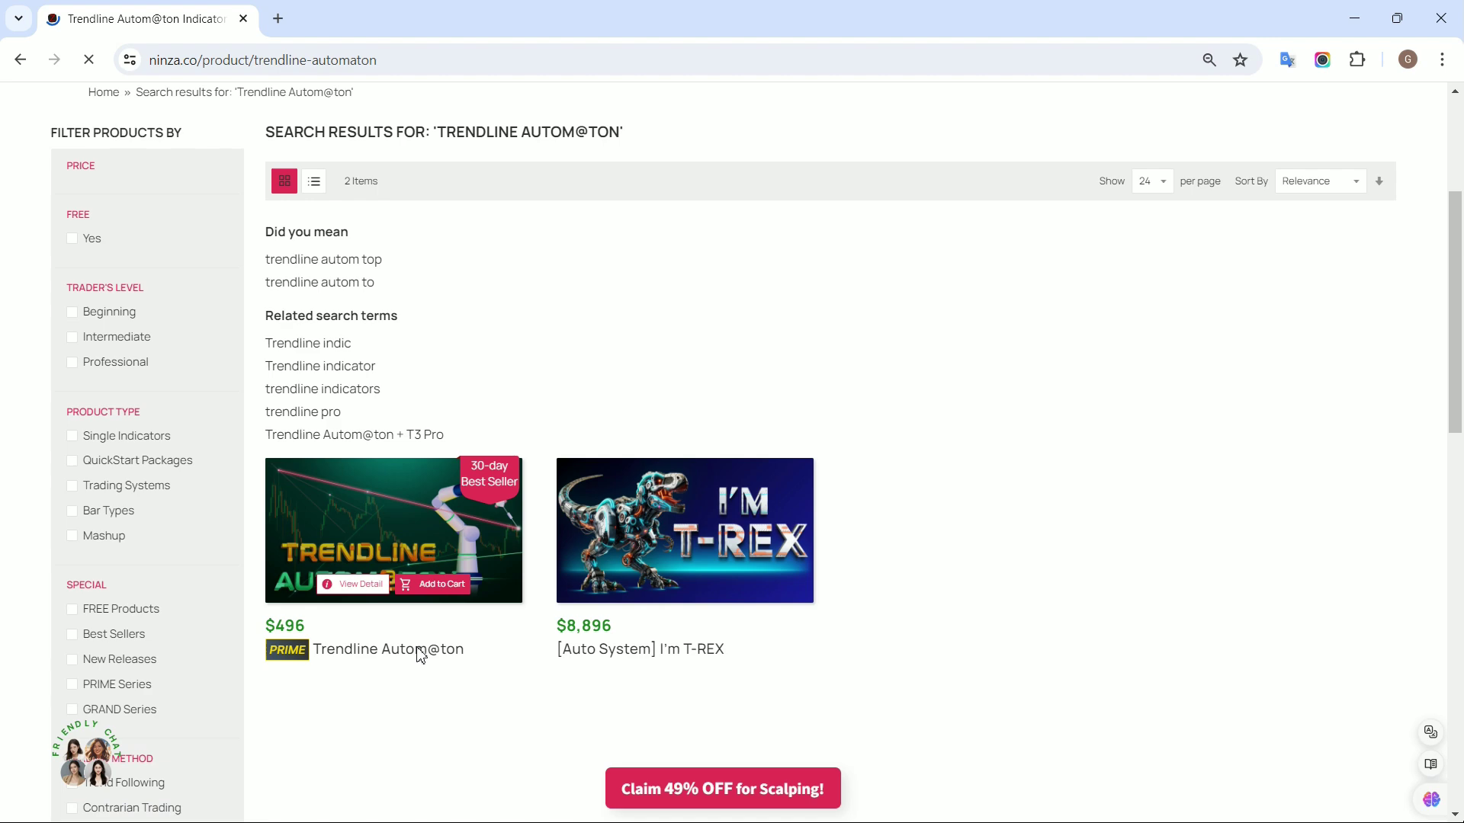
left_click_drag(318, 367, 631, 366)
- Expand the full description and highlight what the Signal_Trade values mean
left_click_drag(1456, 169, 1456, 324)
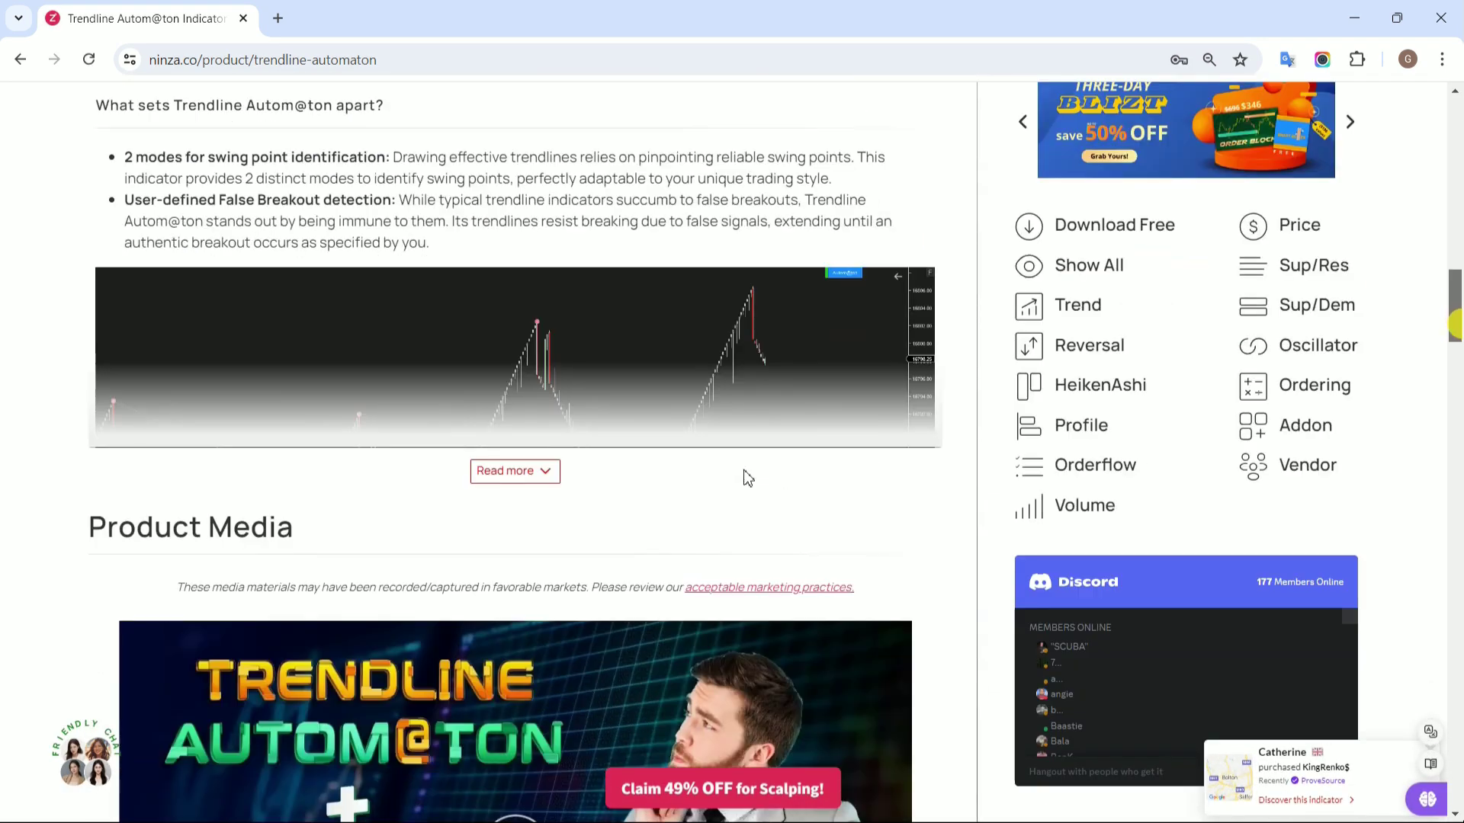
left_click(549, 473)
left_click_drag(1456, 243, 1443, 474)
scroll(1433, 461, "up", 1)
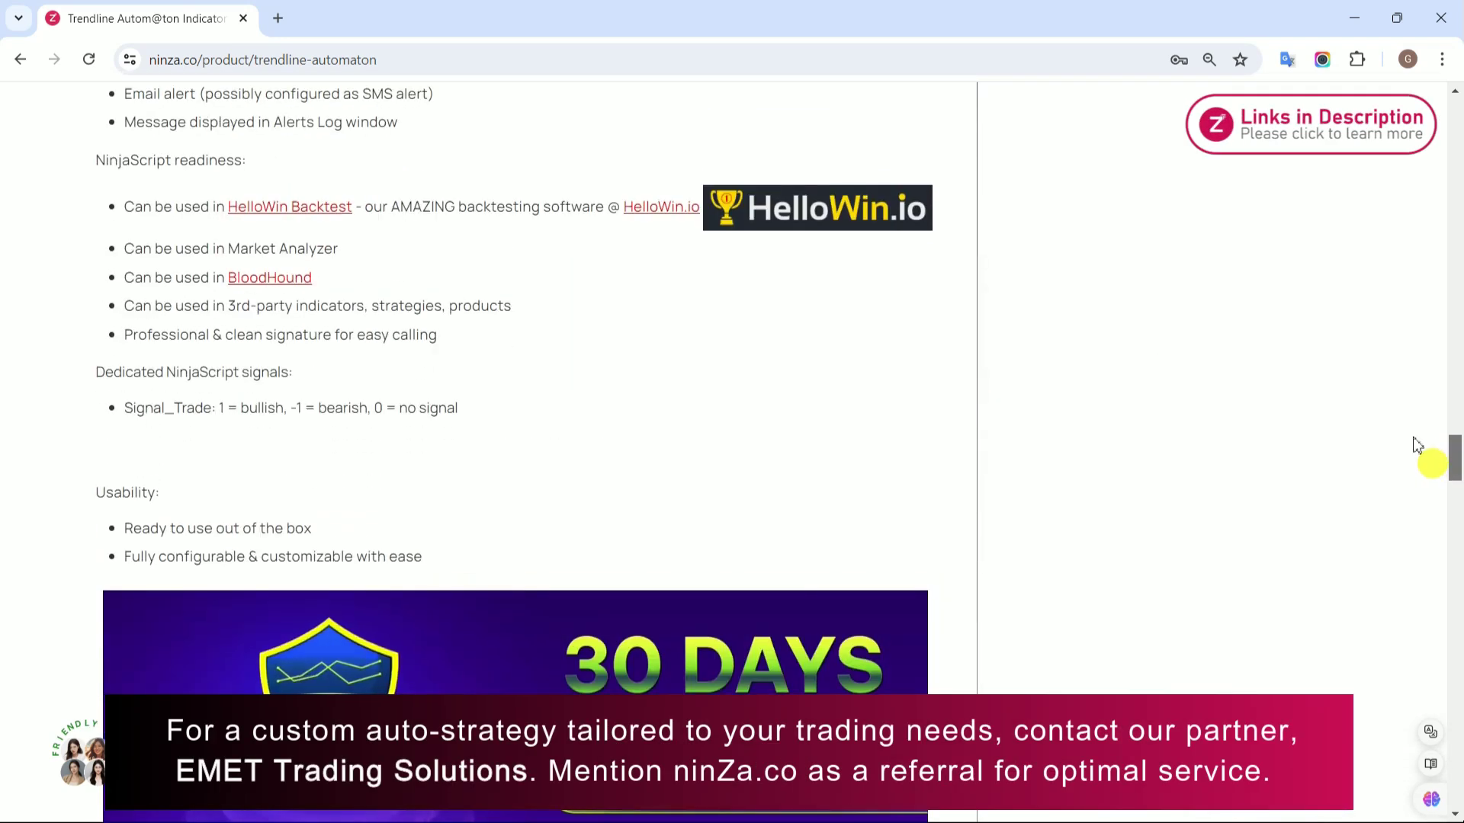
left_click_drag(100, 374, 317, 379)
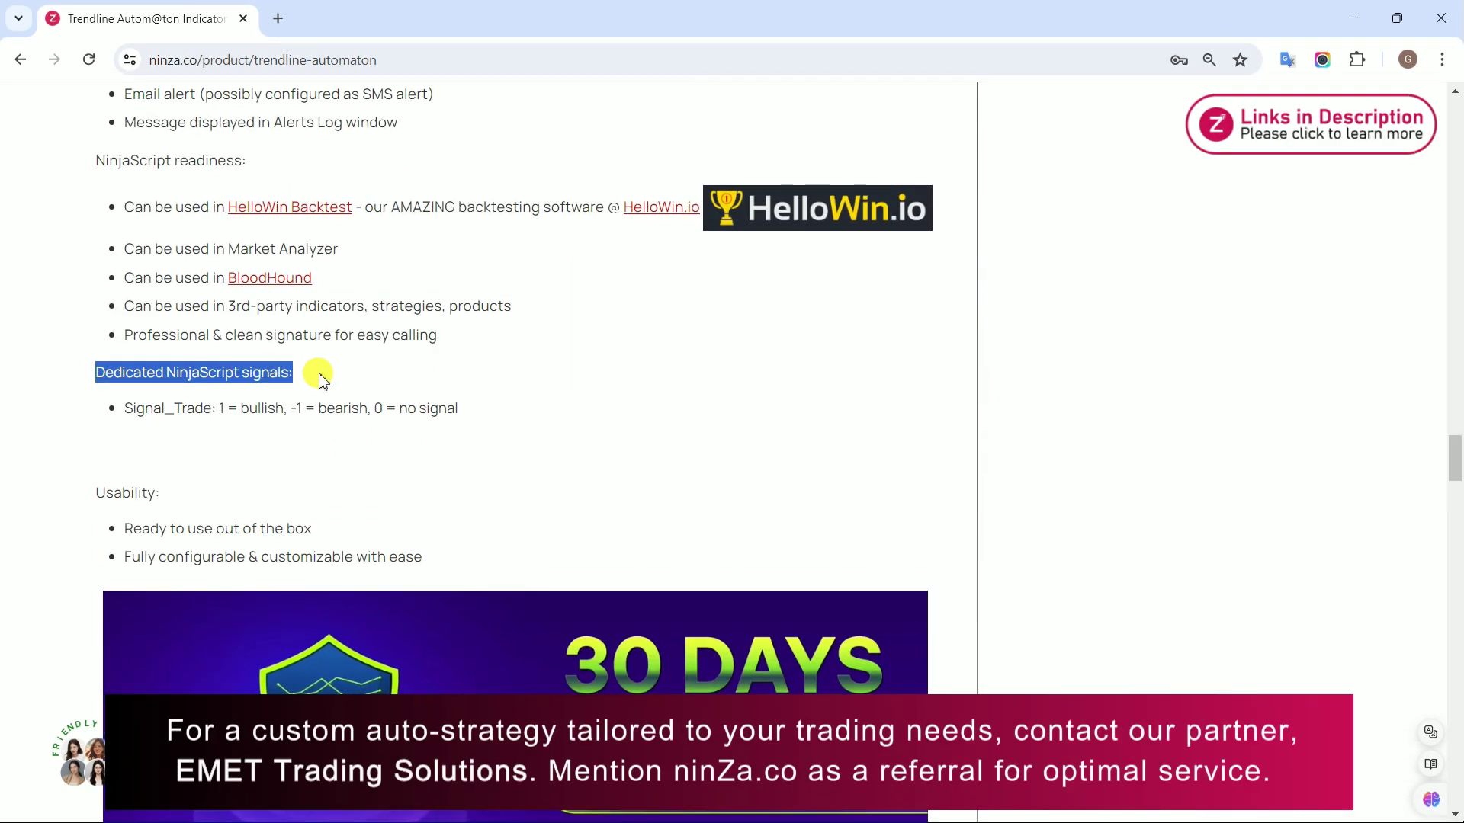
left_click_drag(126, 409, 488, 421)
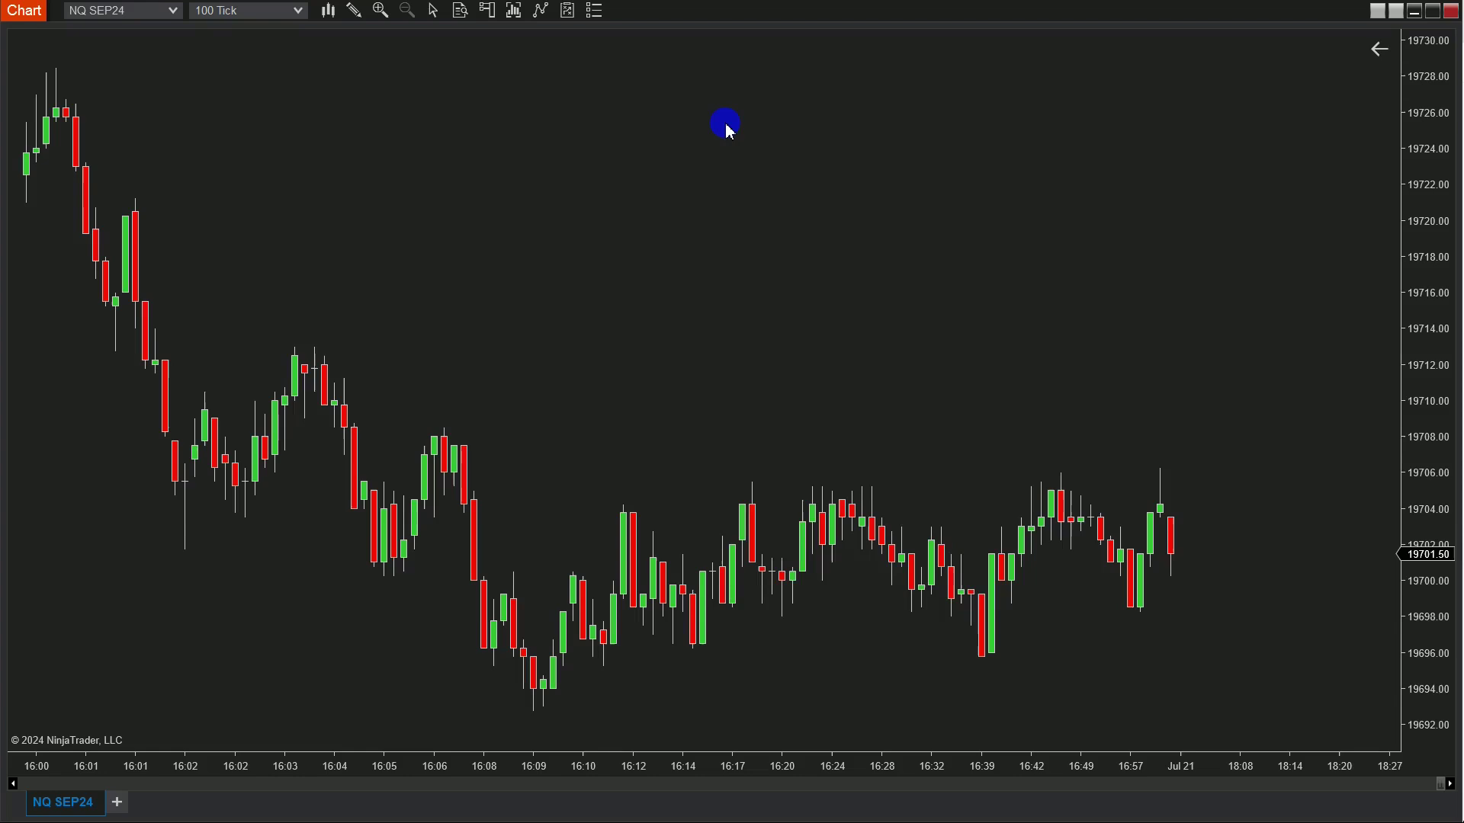
- Add the ninZaTrendlineAutomaton indicator to the NQ chart
right_click(728, 129)
left_click(971, 228)
left_click_drag(695, 116, 689, 290)
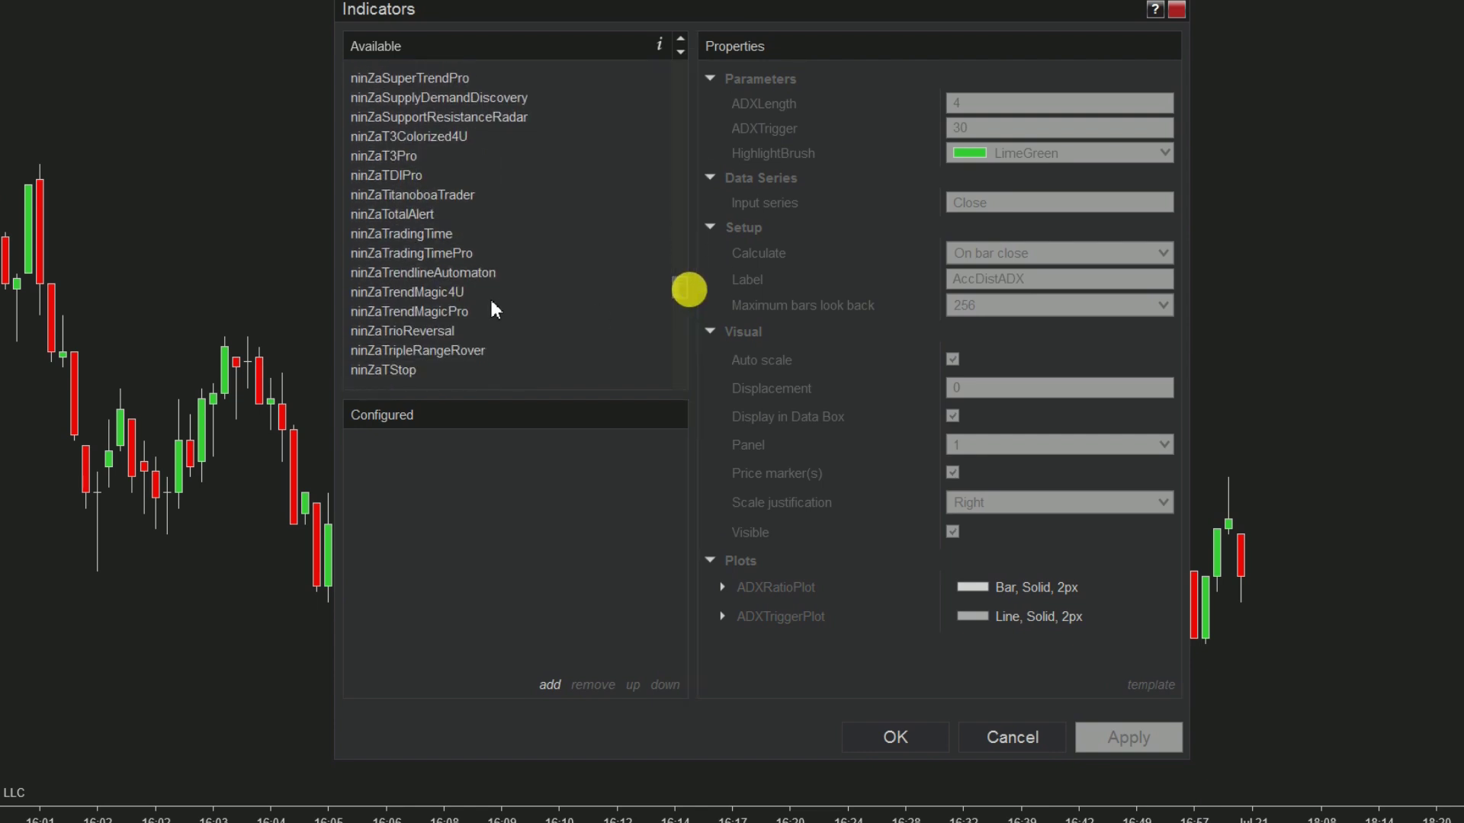
double_click(480, 273)
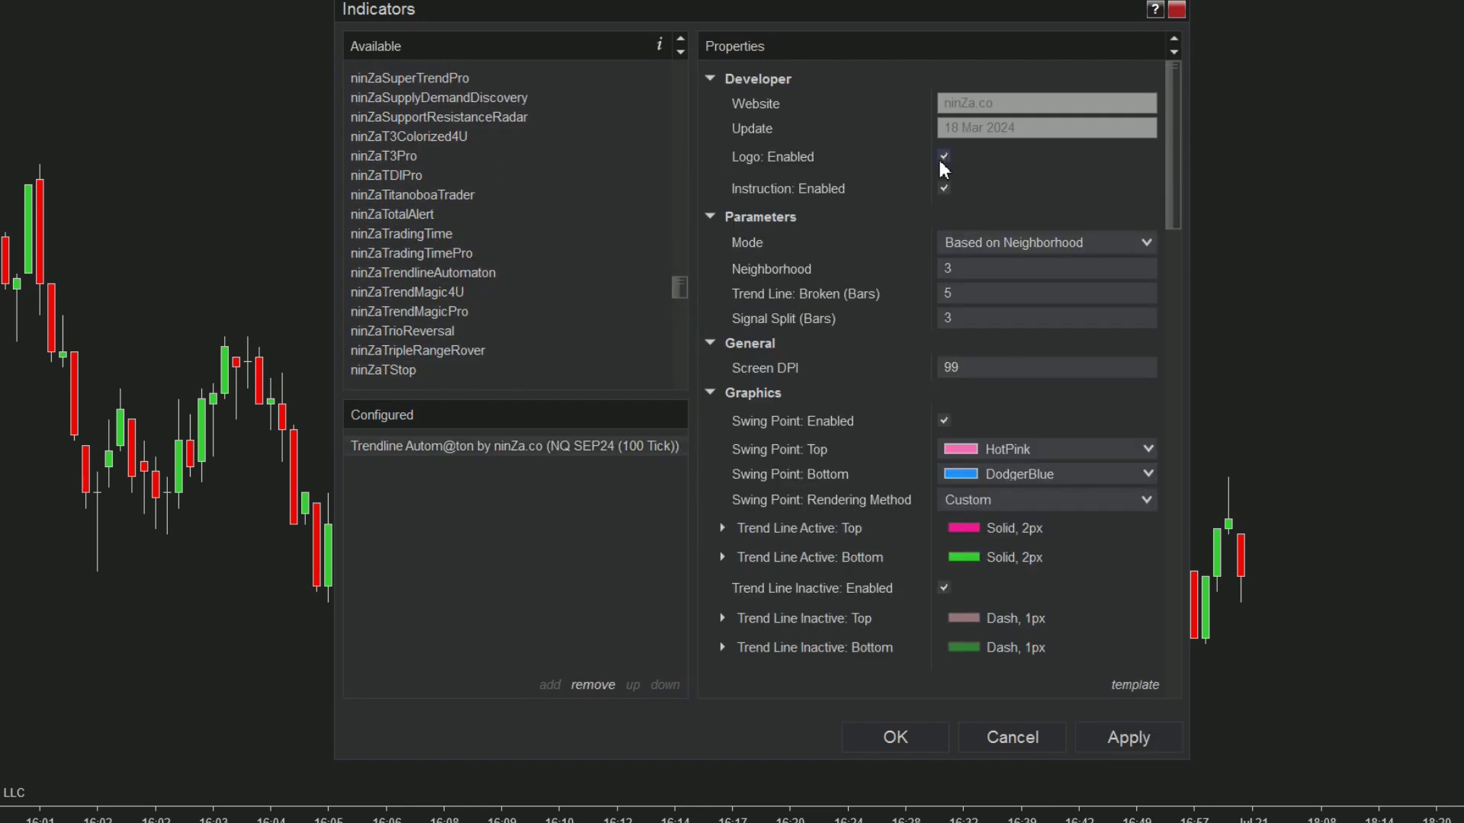
- Turn off the logo, instructions and swing points, and set Neighborhood to 10
left_click(944, 157)
left_click(944, 188)
left_click(955, 269)
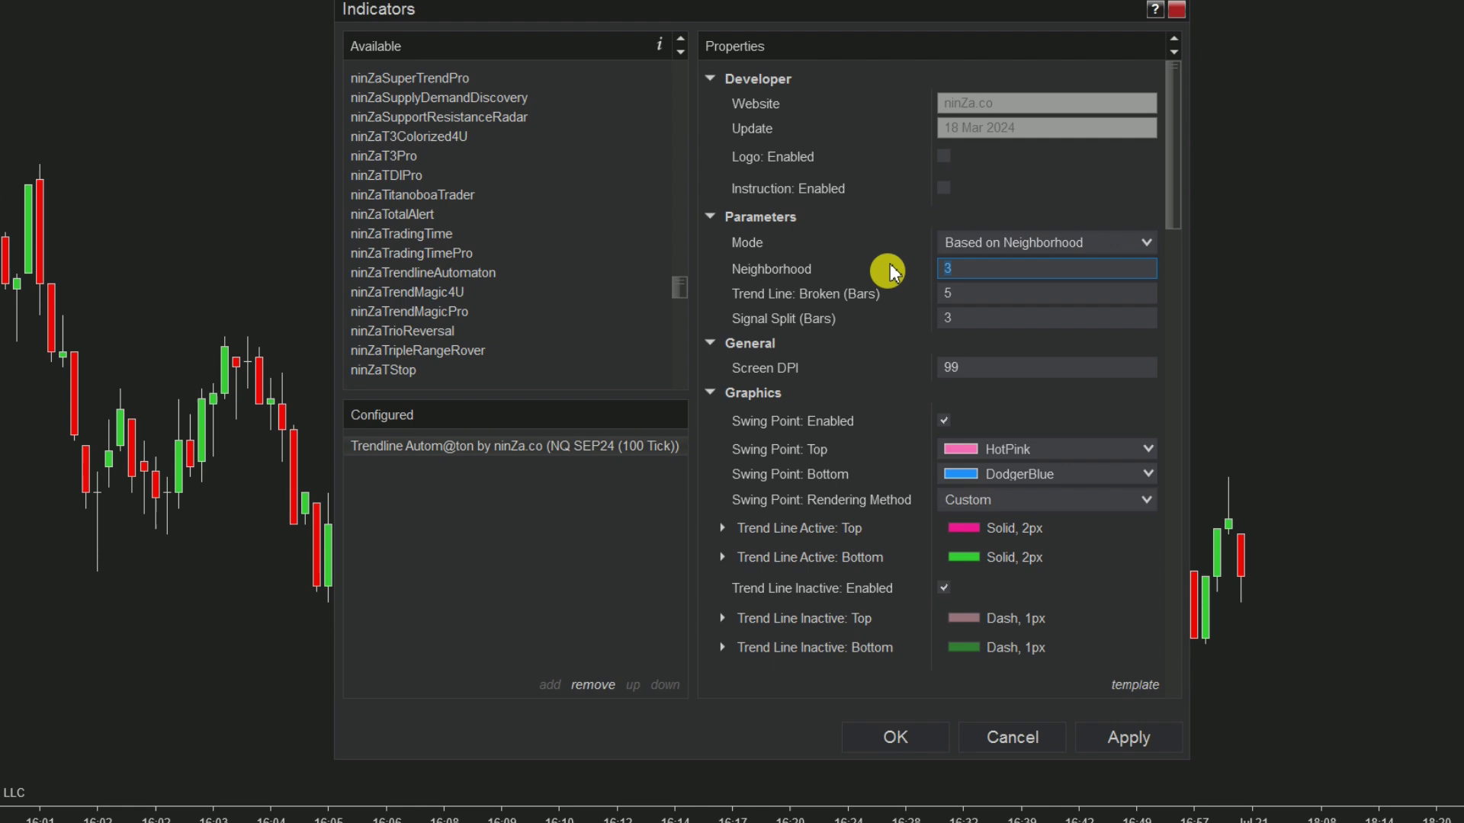
type("10")
left_click(948, 298)
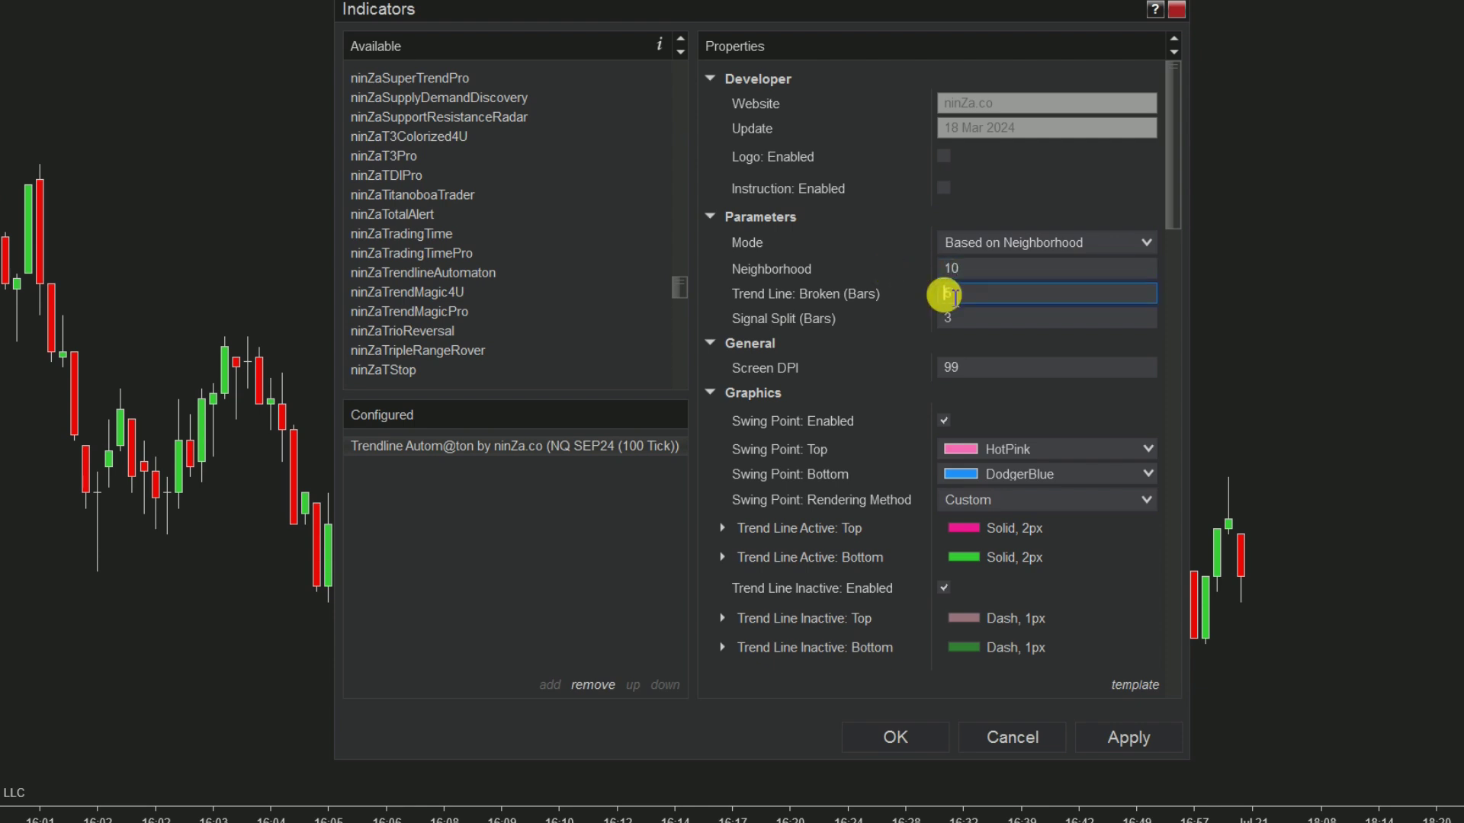
scroll(1171, 217, "down", 3)
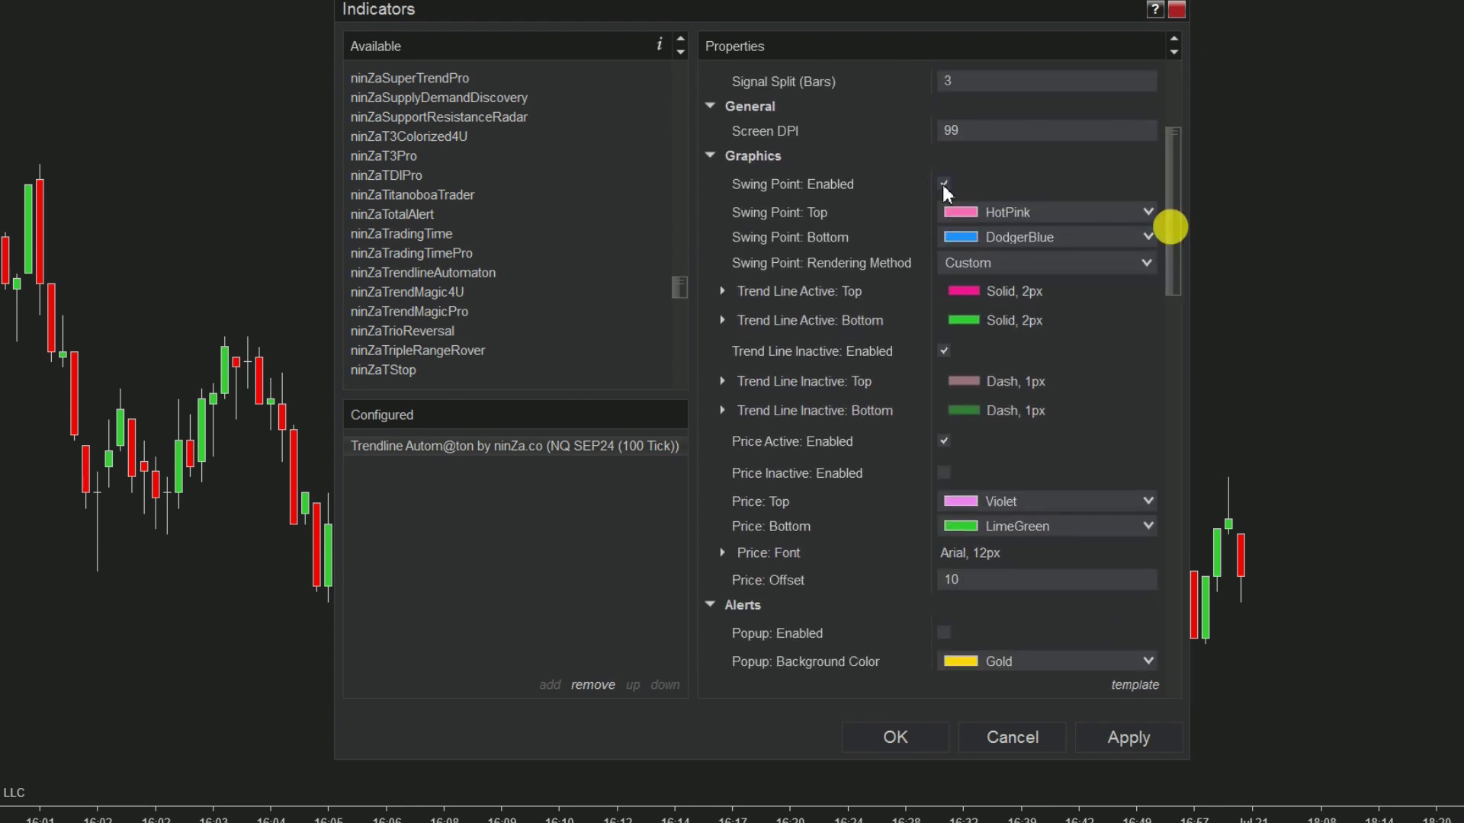
left_click(943, 184)
- Color the Signal: Trade plot DarkOrchid and toggle the auto scale option
left_click_drag(1174, 230, 1173, 650)
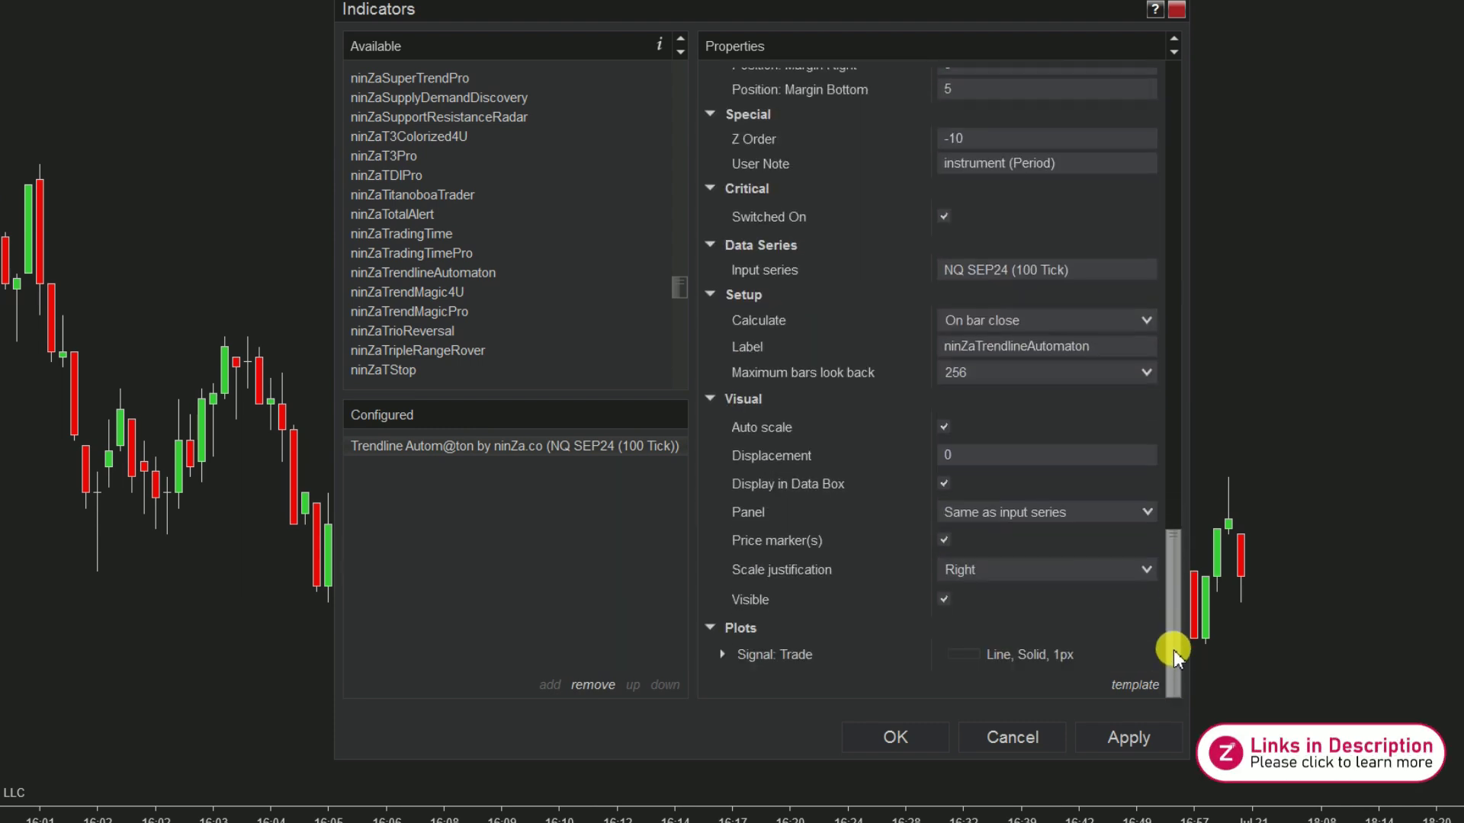
double_click(784, 658)
left_click_drag(1173, 636, 1169, 683)
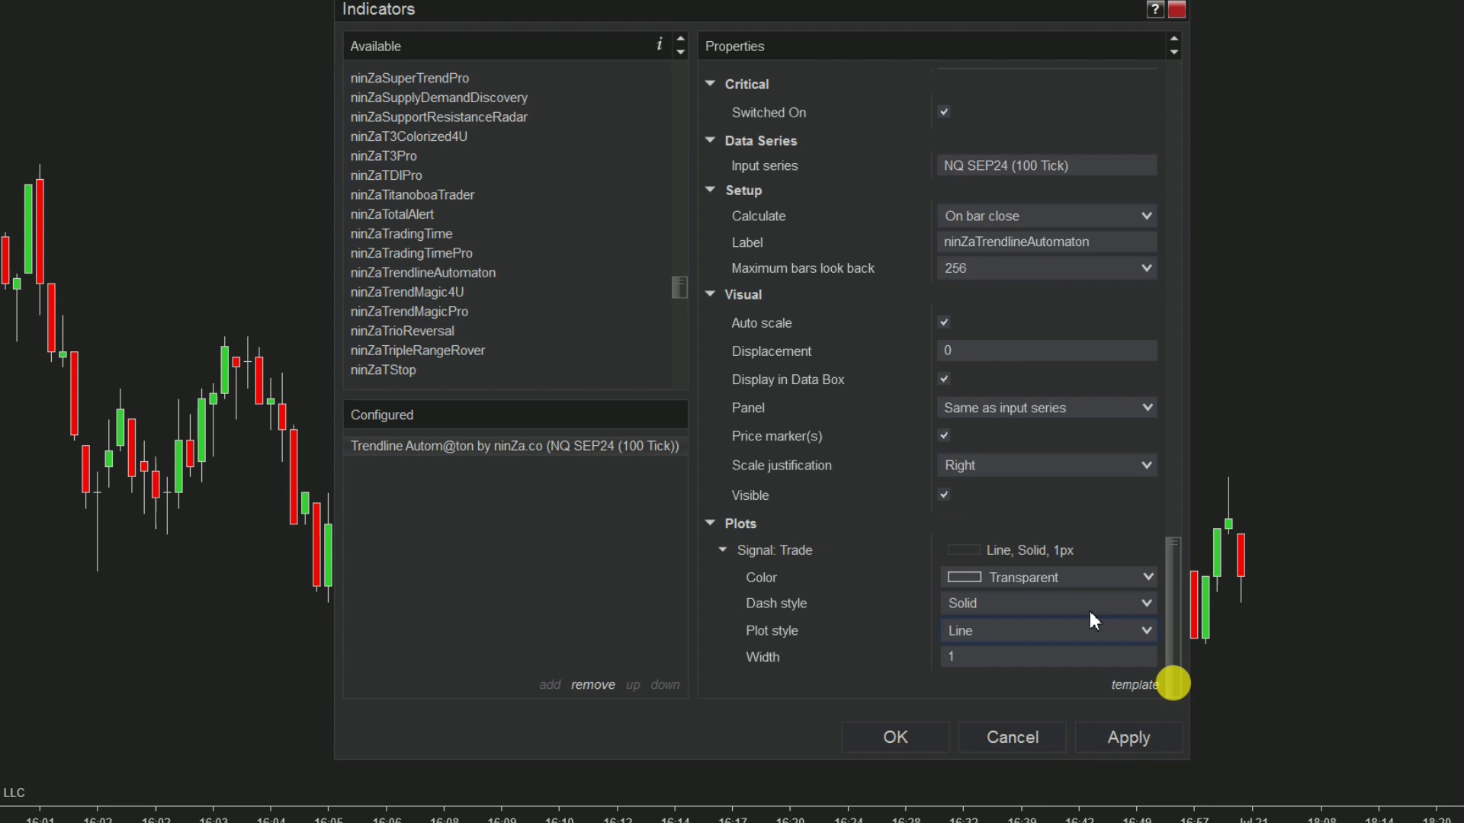
left_click(1147, 579)
scroll(1090, 532, "down", 2)
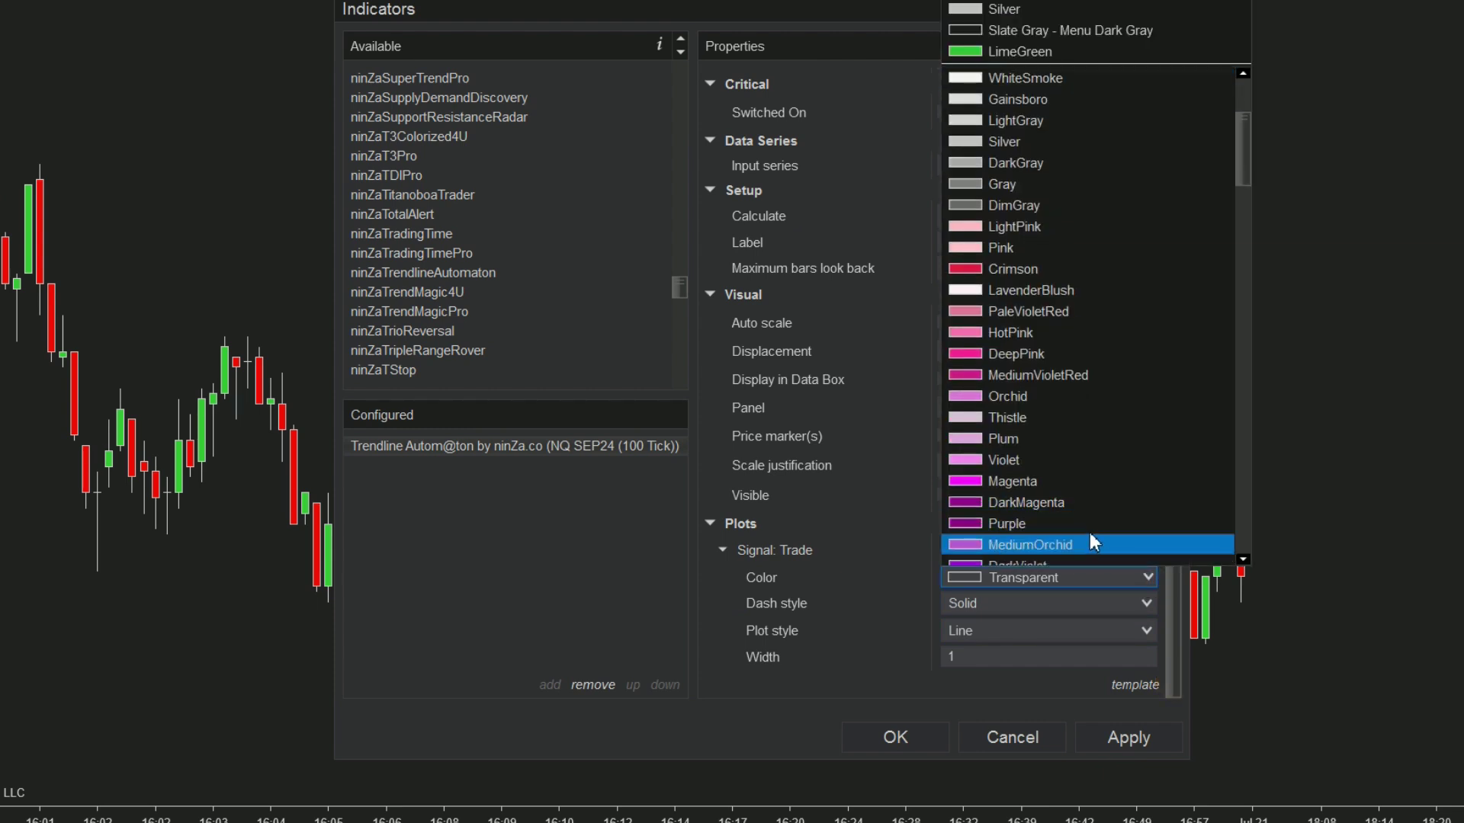
left_click(1073, 515)
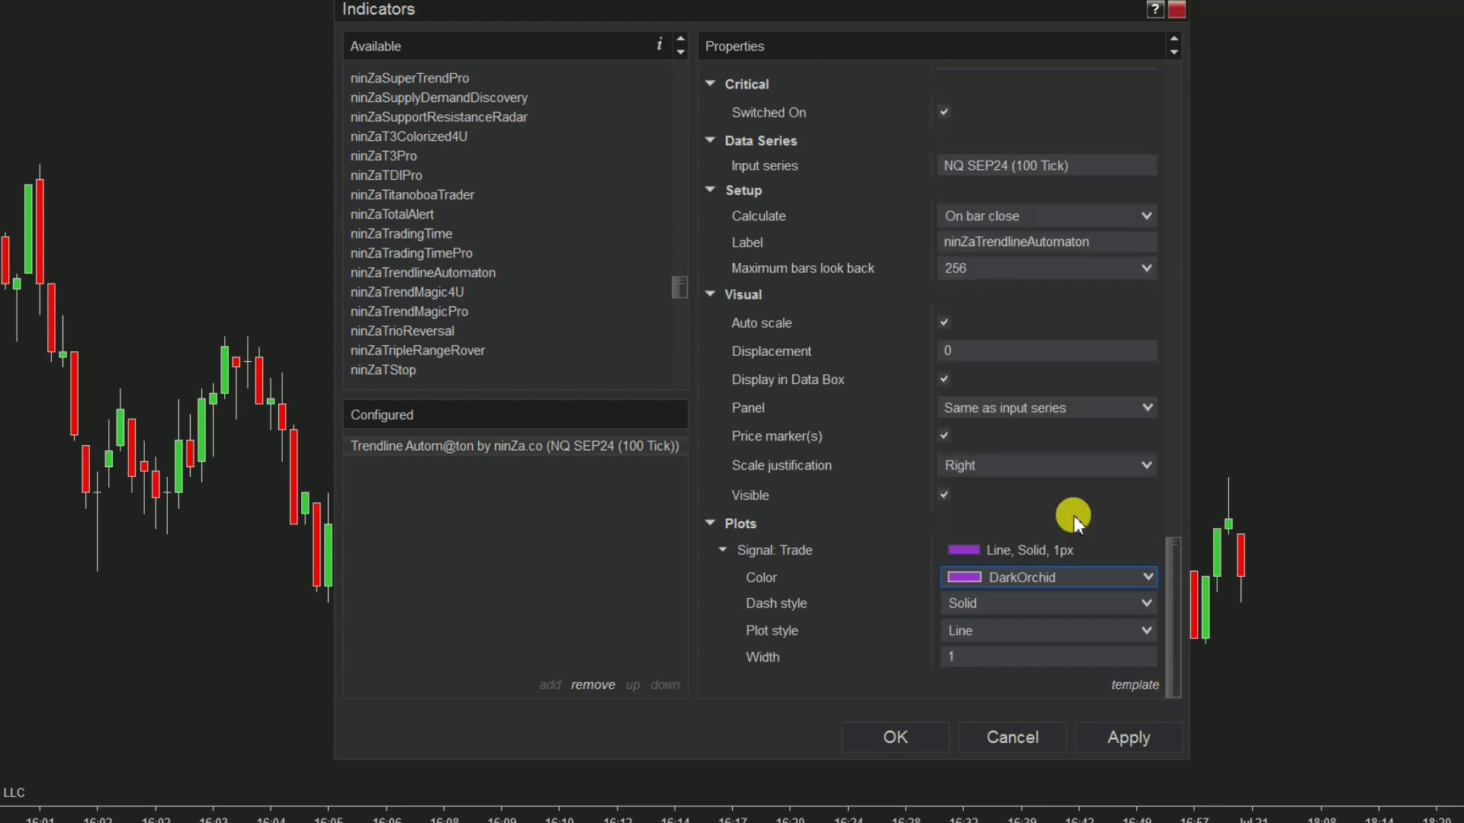
left_click(944, 323)
- Apply the indicator settings and pan the chart back to earlier bars
left_click(918, 730)
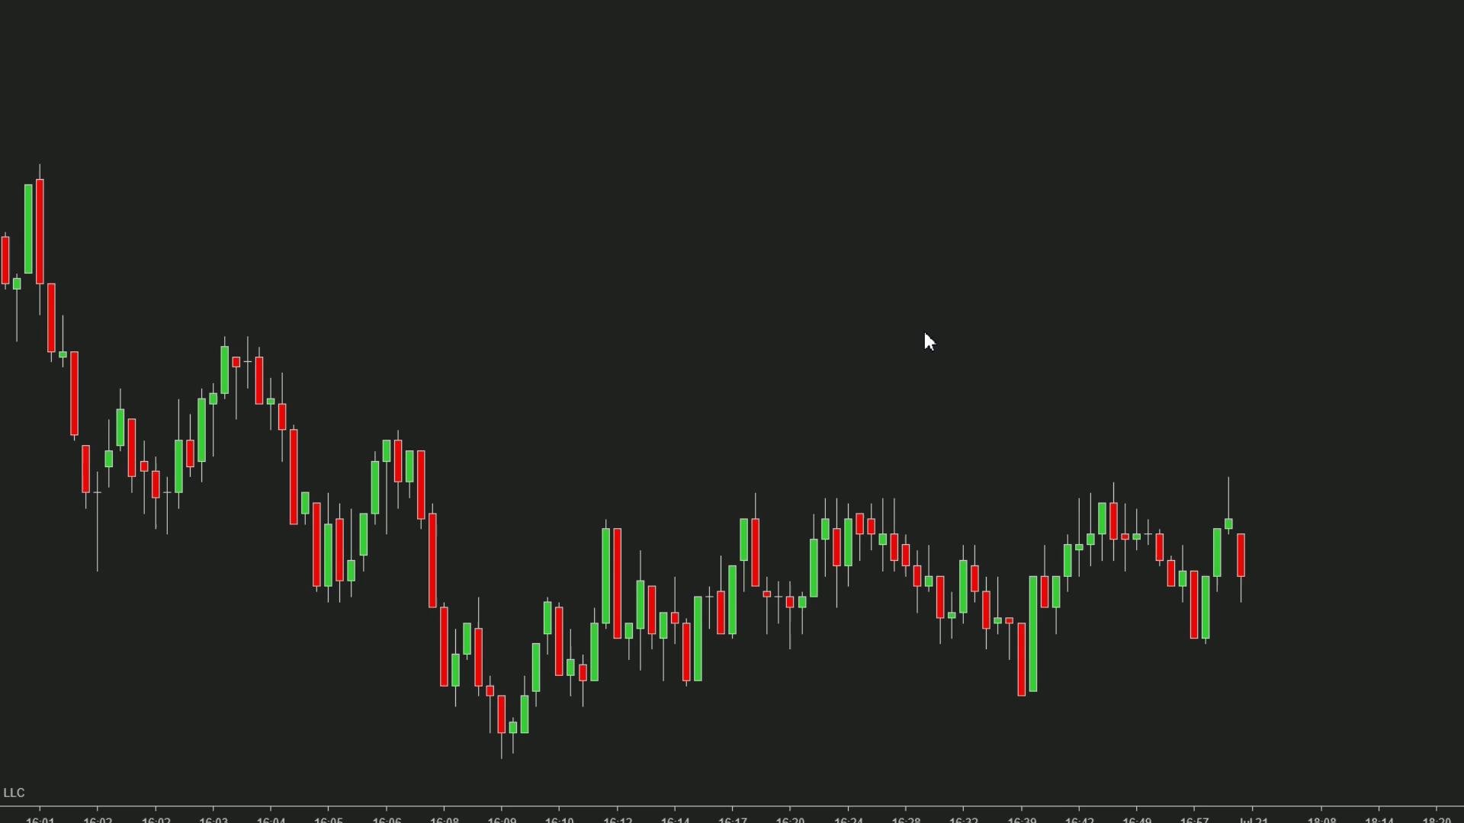
left_click_drag(149, 685, 414, 661)
left_click_drag(118, 657, 765, 621)
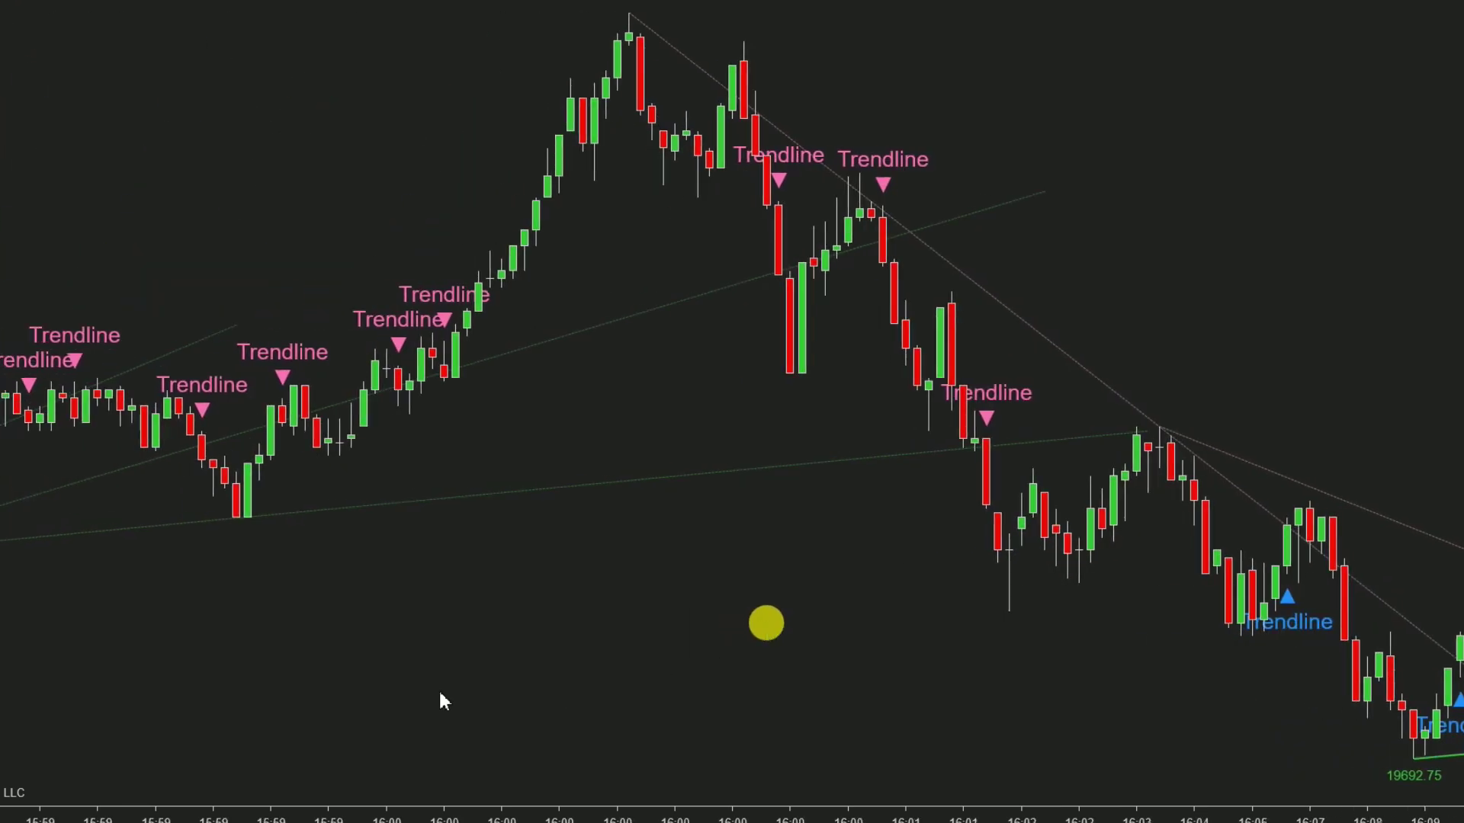
left_click_drag(442, 696, 1186, 632)
left_click_drag(798, 689, 1263, 578)
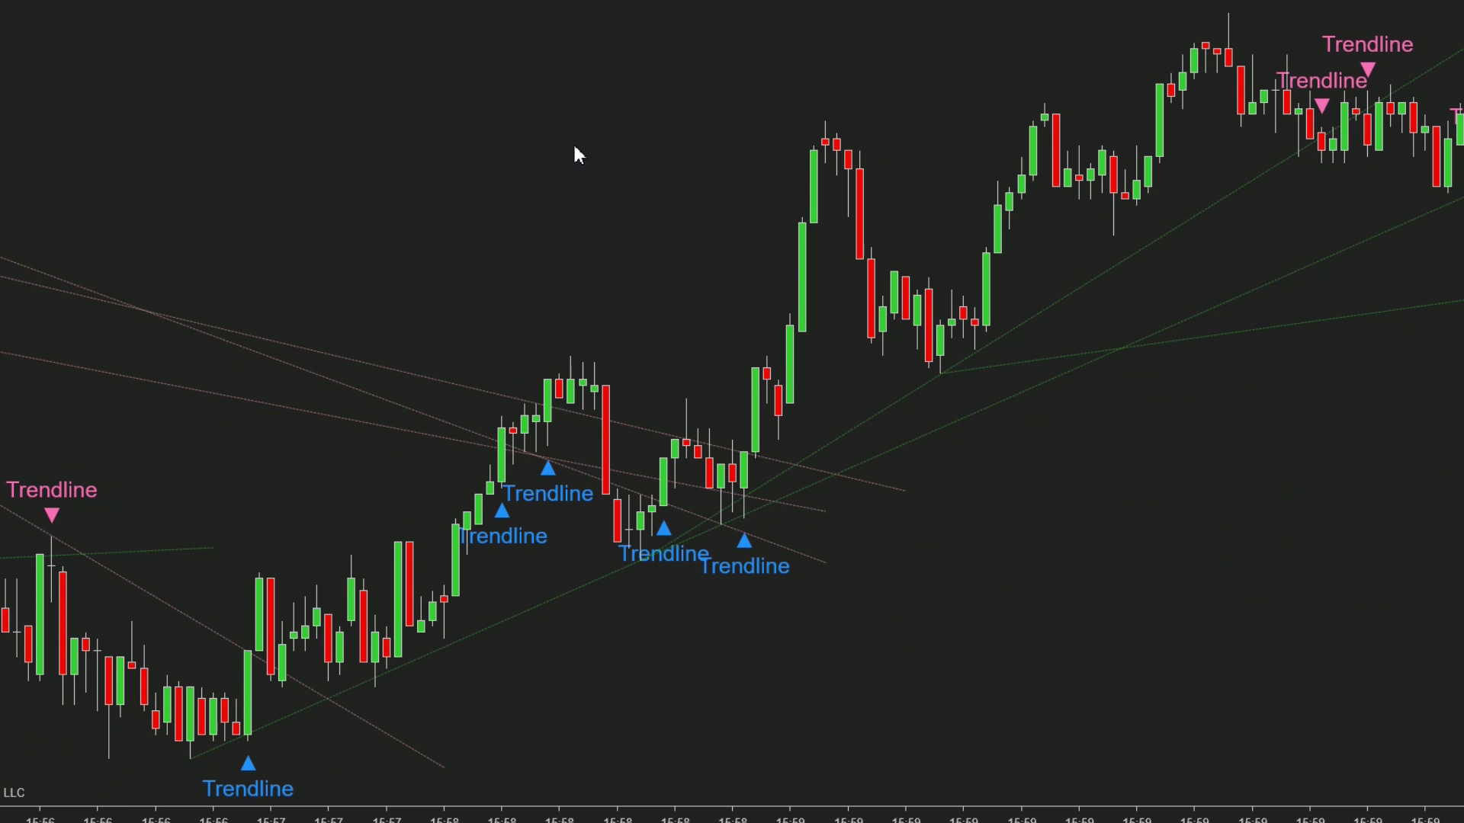
- Show the Data Box with a global crosshair and line up the bullish signal bar
right_click(633, 74)
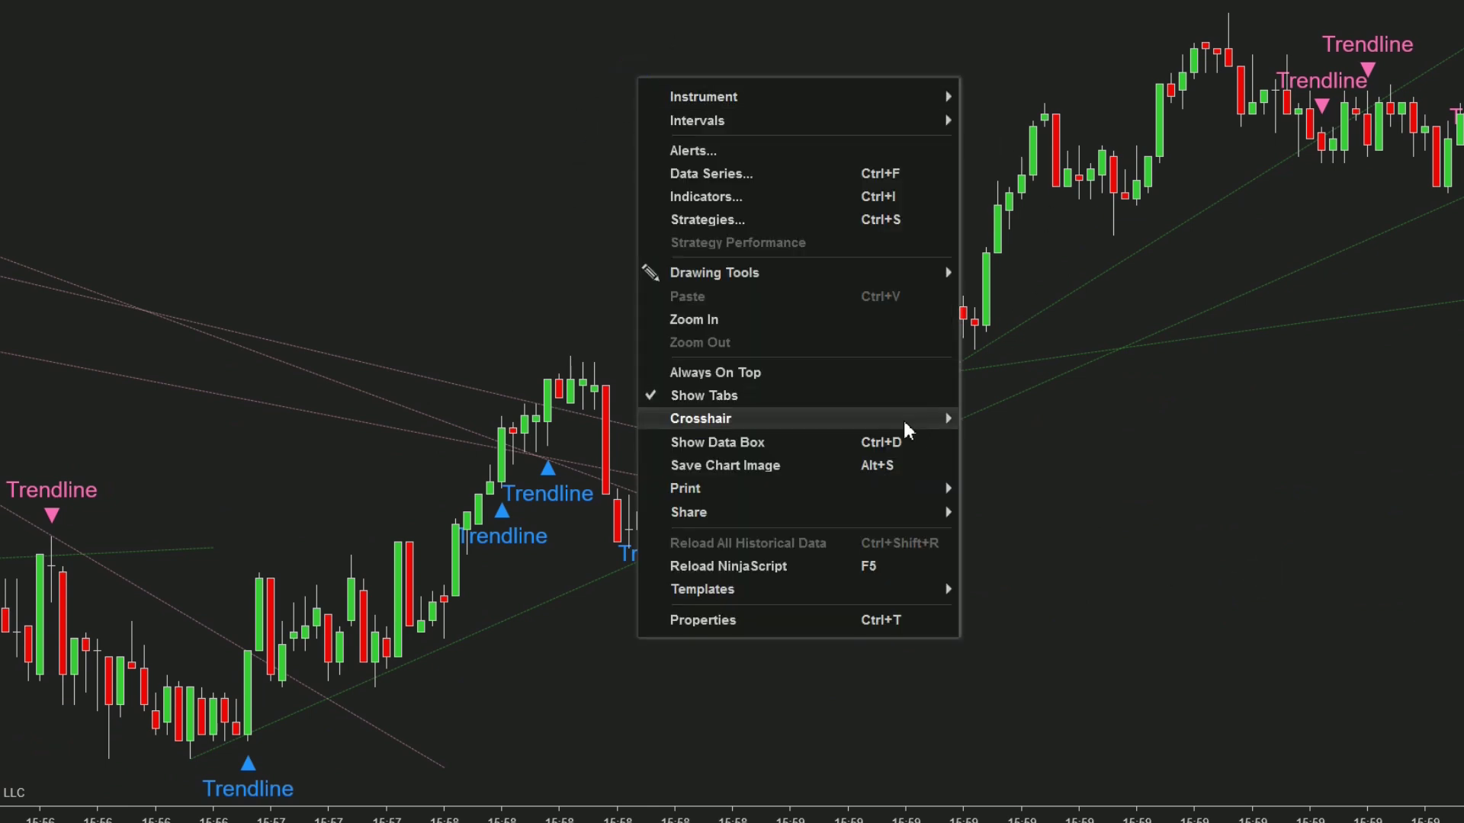
left_click(899, 441)
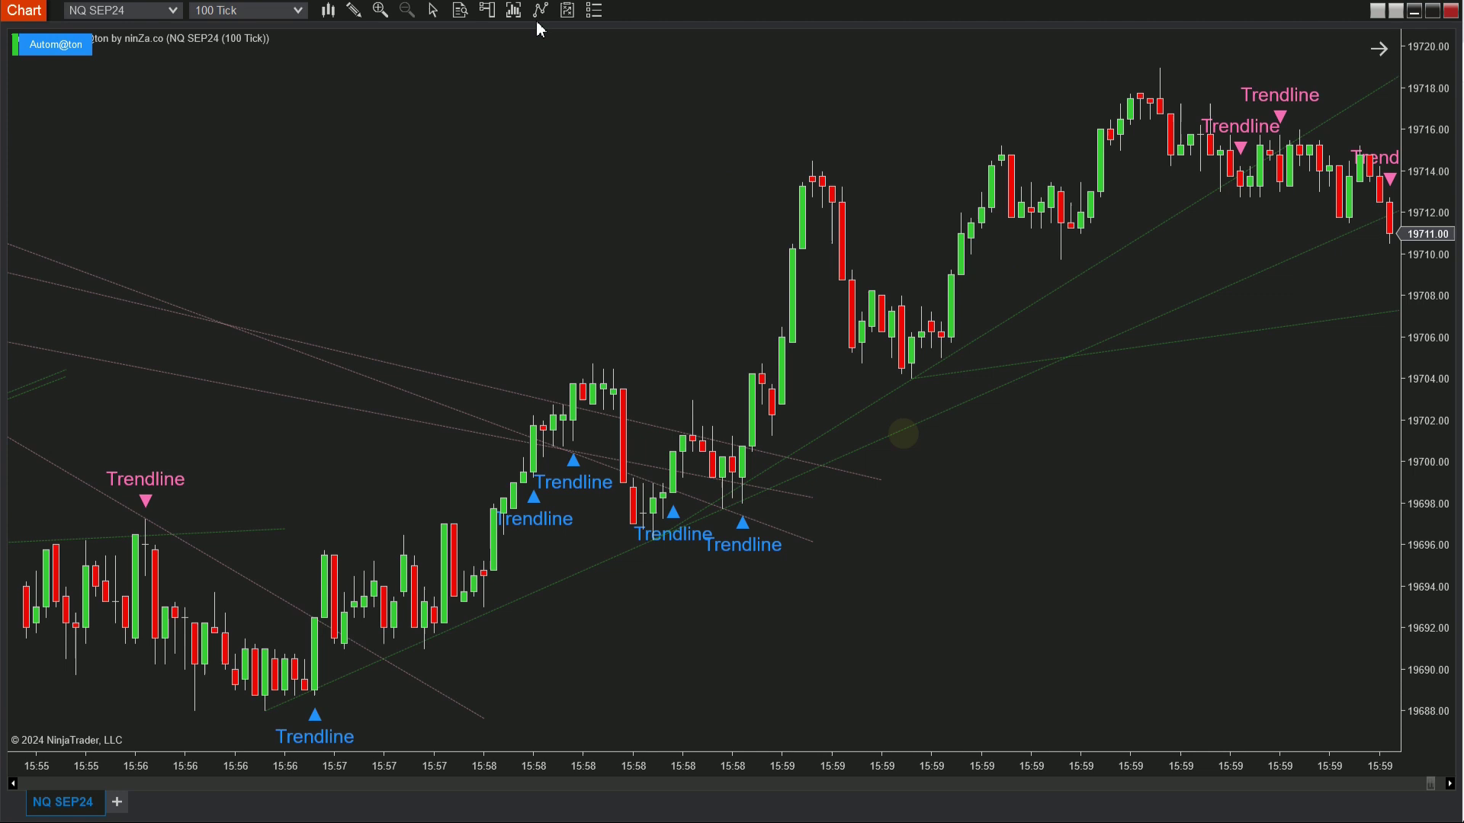
left_click(432, 9)
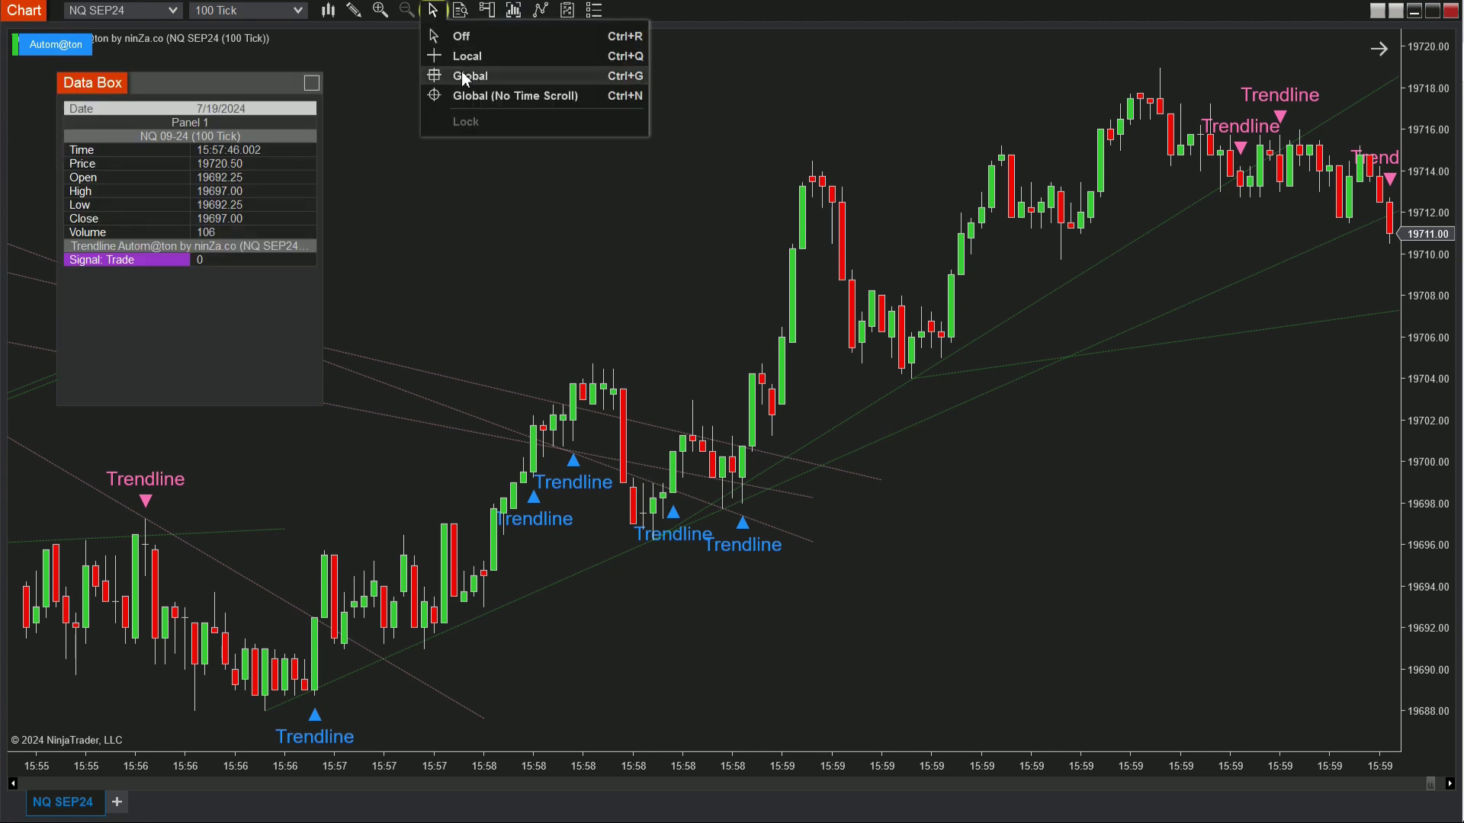
left_click(465, 59)
left_click_drag(907, 654, 1067, 656)
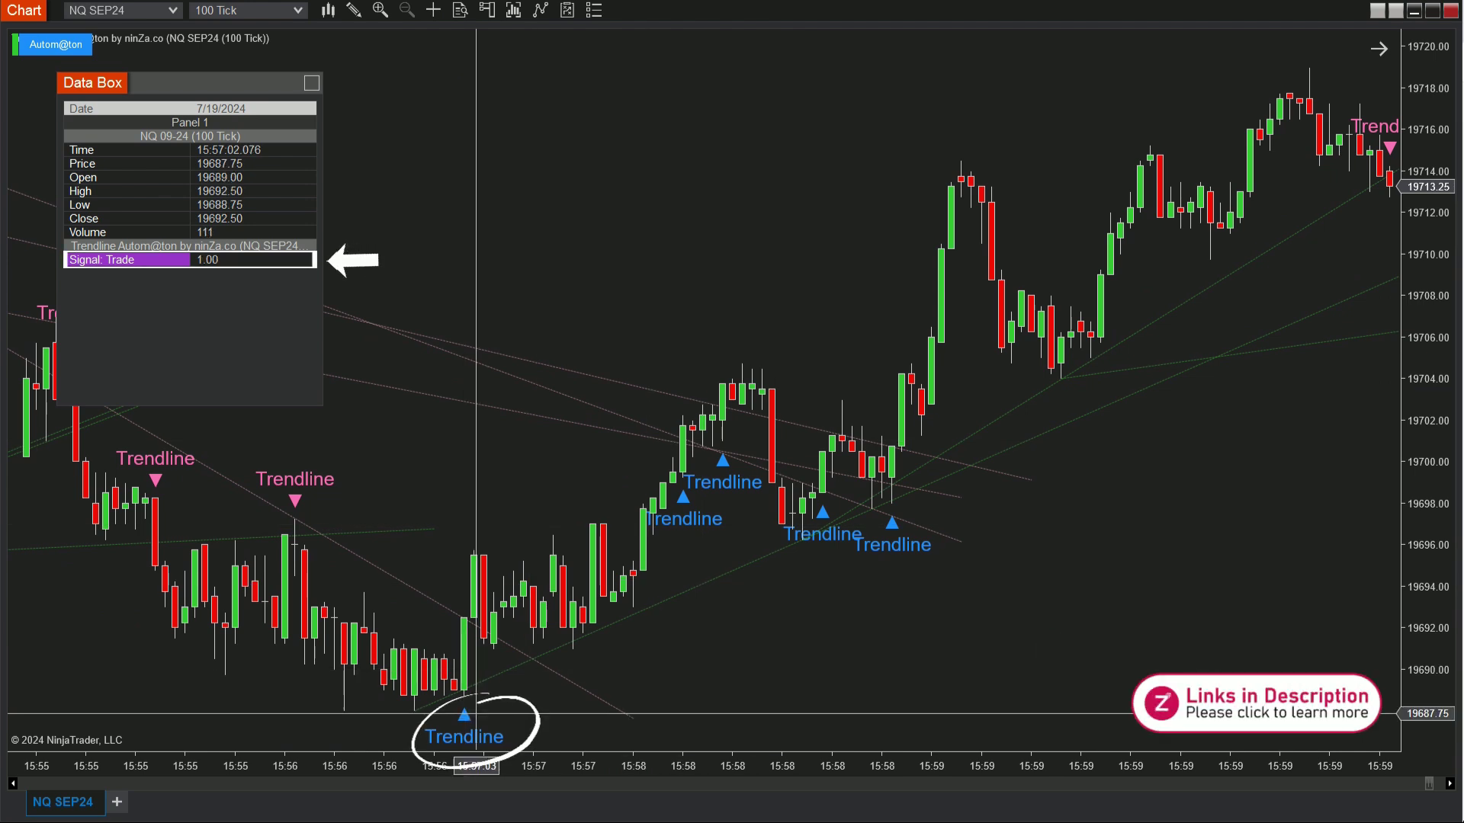
left_click_drag(797, 671, 1175, 645)
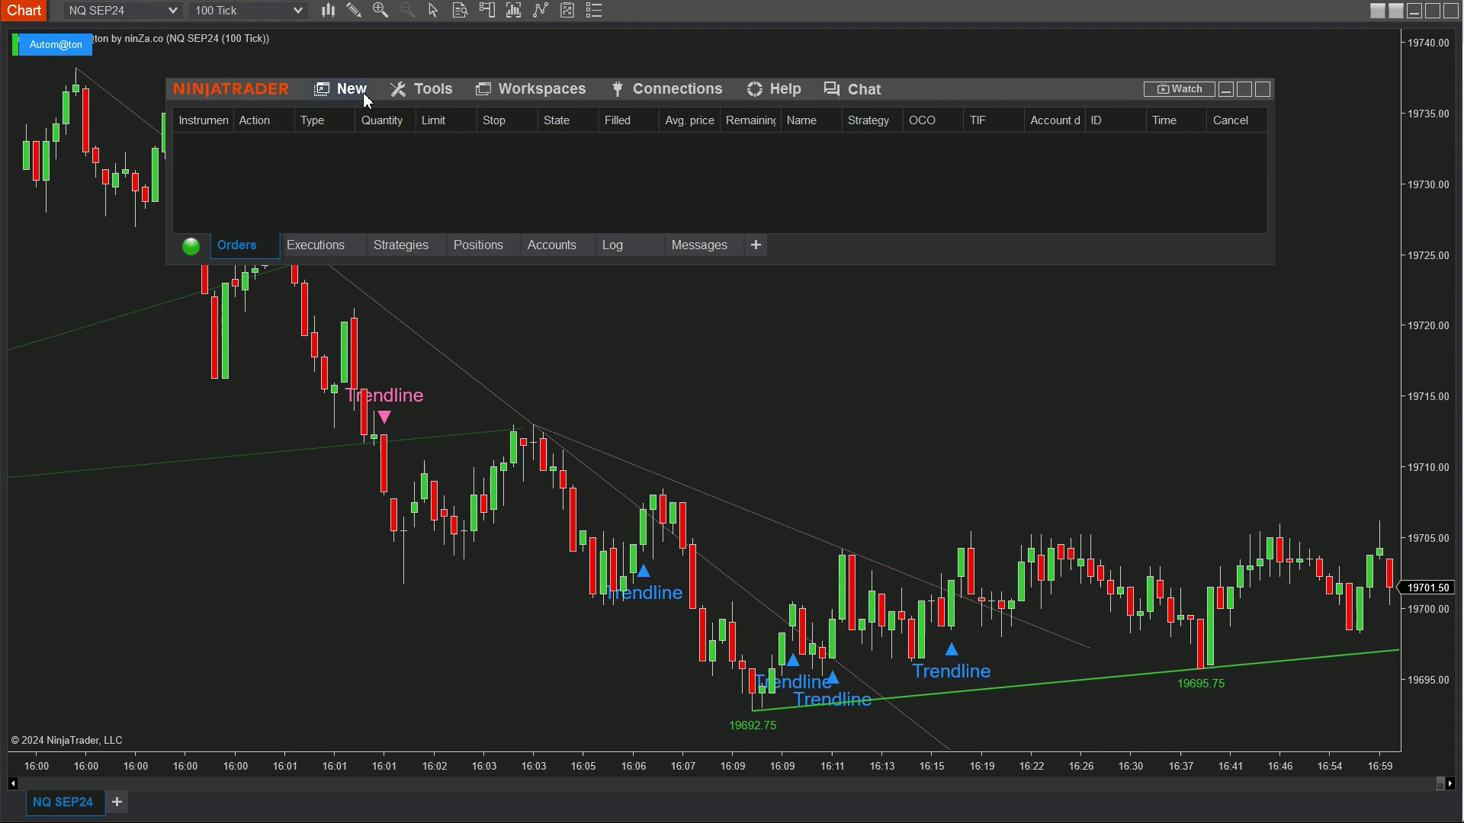
- Create a Strategy Builder strategy named TrendlineAutomatonStrategy and go to Conditions and Actions
left_click(363, 96)
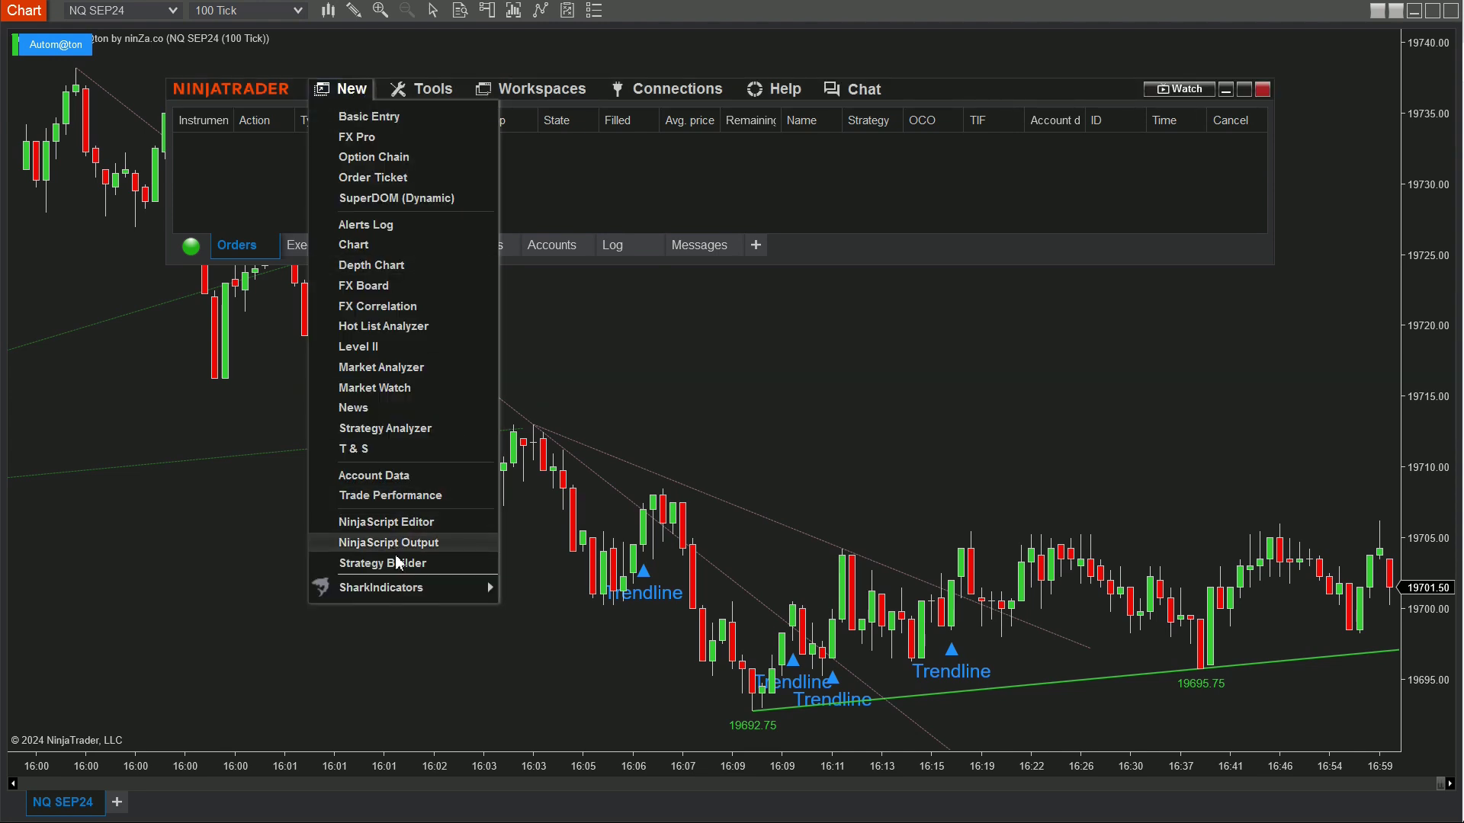
left_click(477, 575)
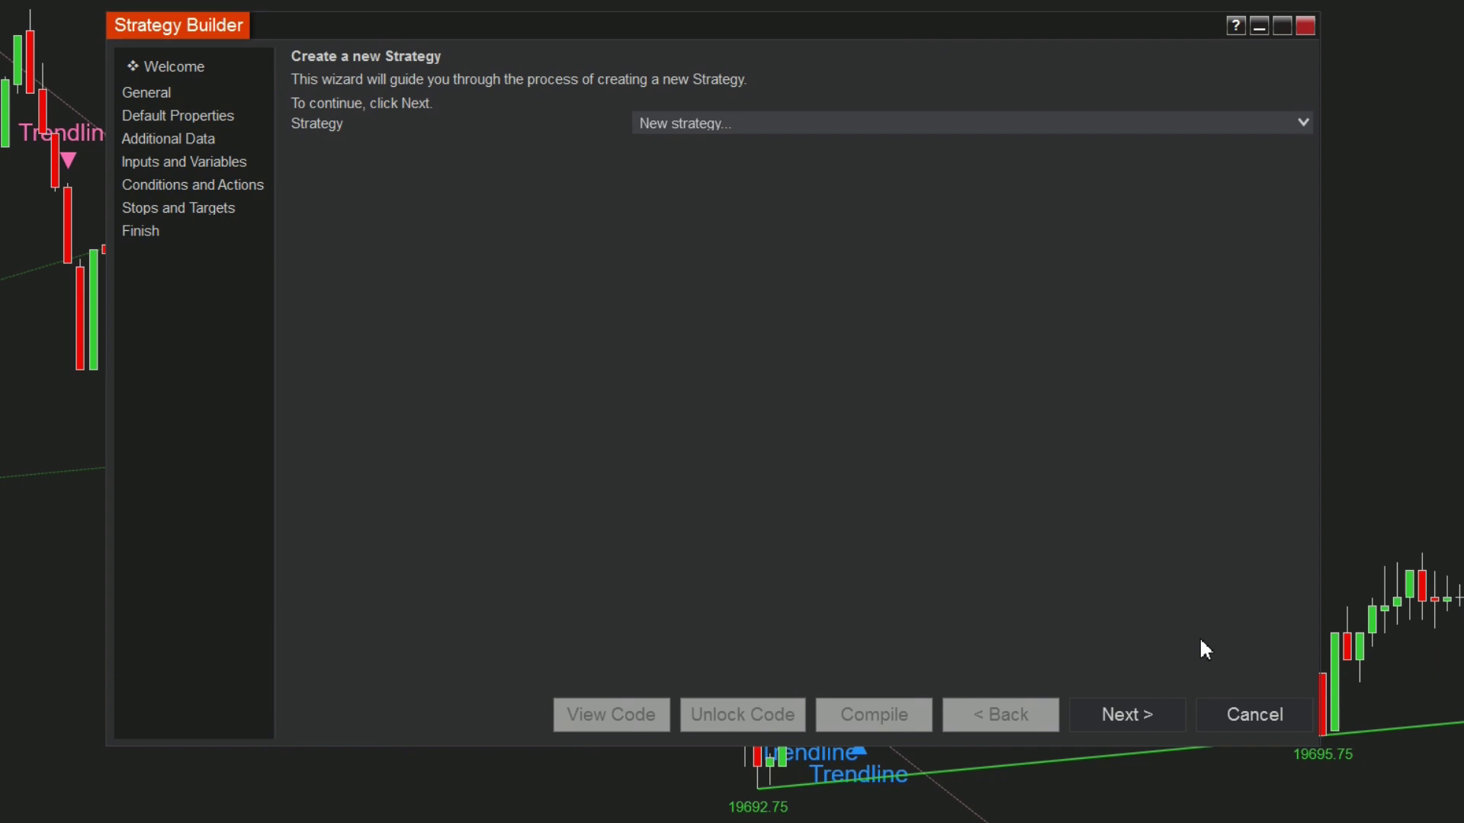
left_click(1050, 648)
type("TrendlineAutom")
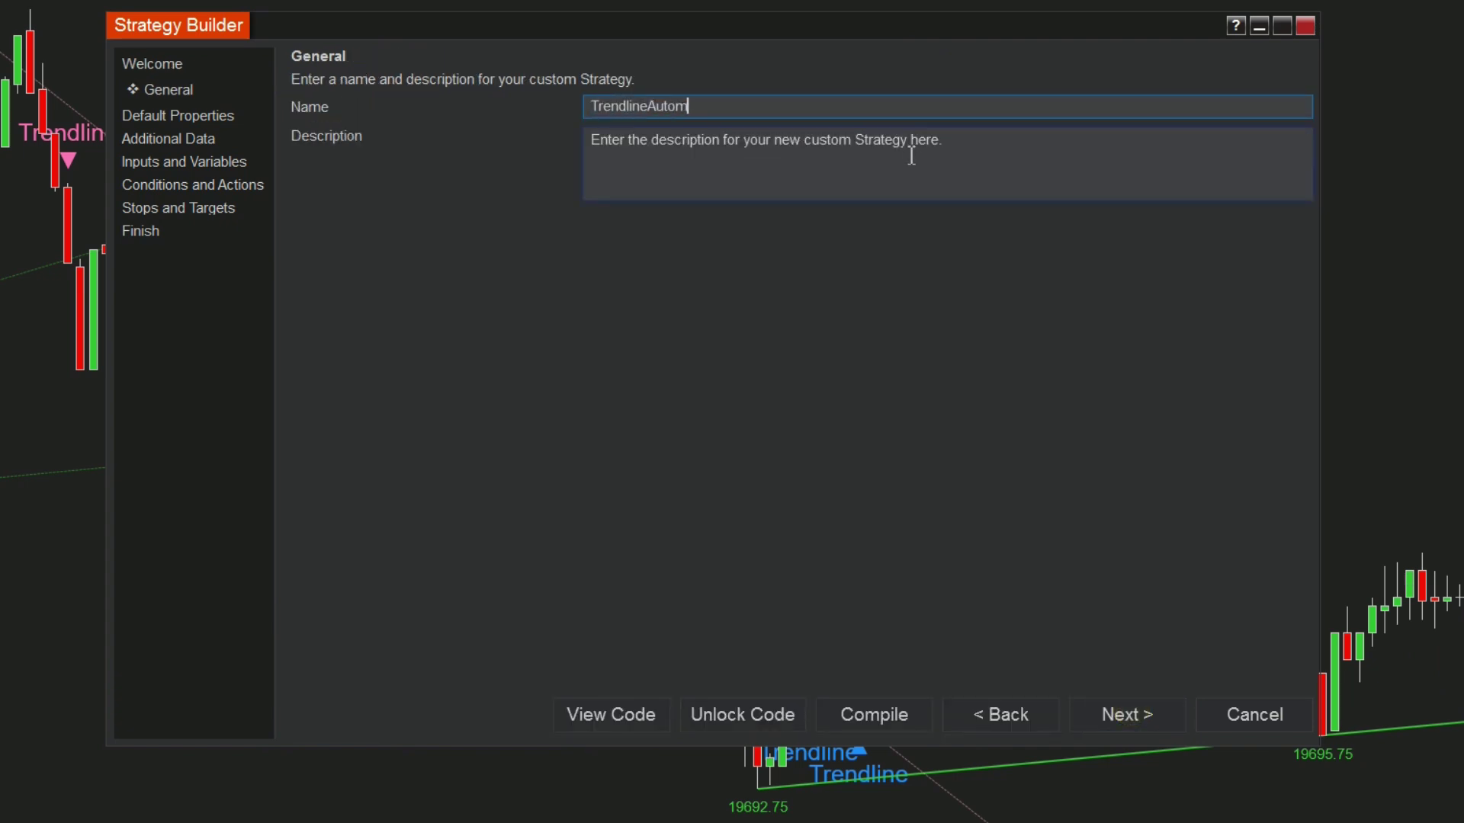
type("atonStrategy")
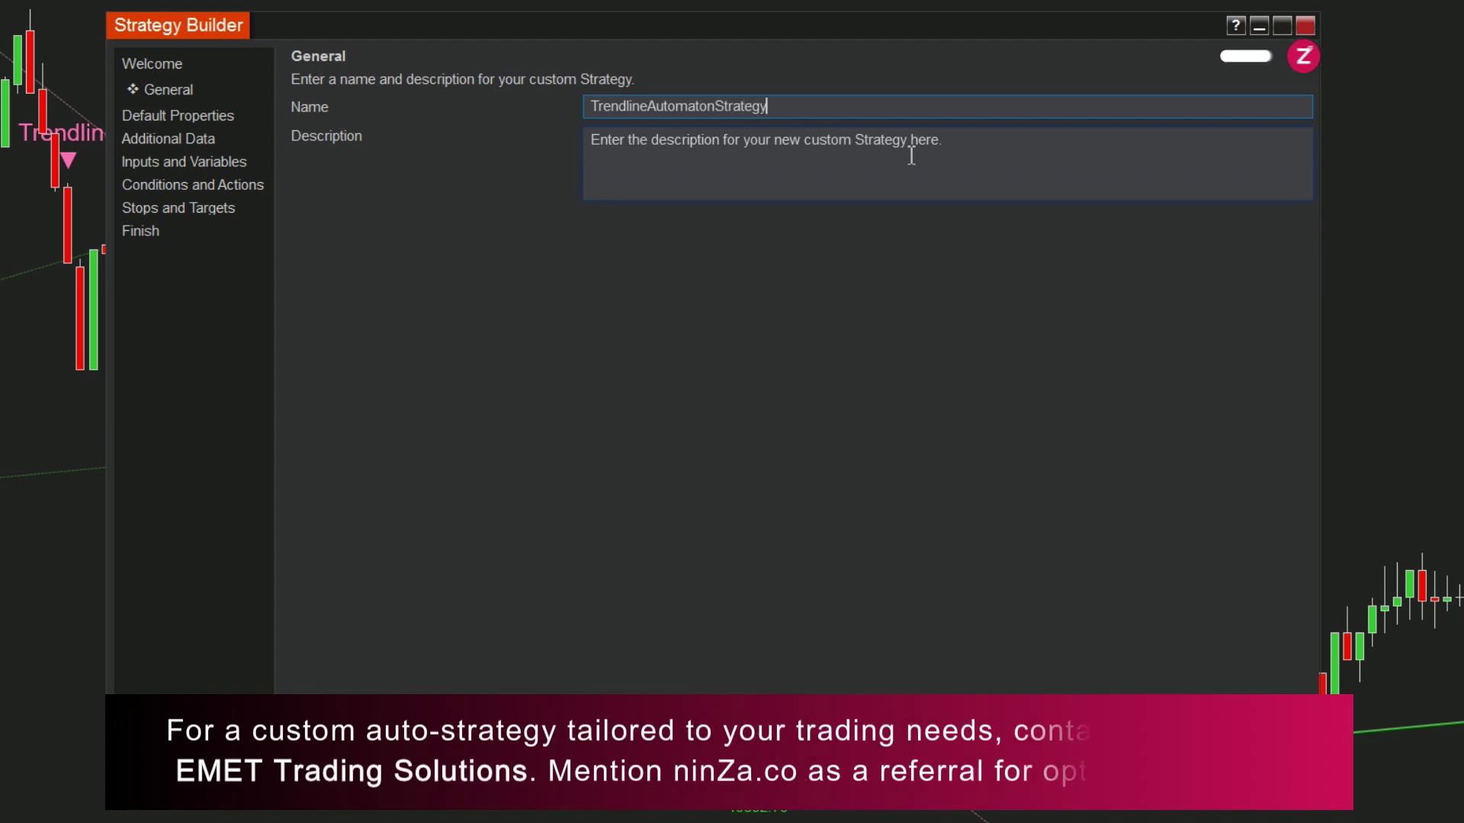
left_click(193, 185)
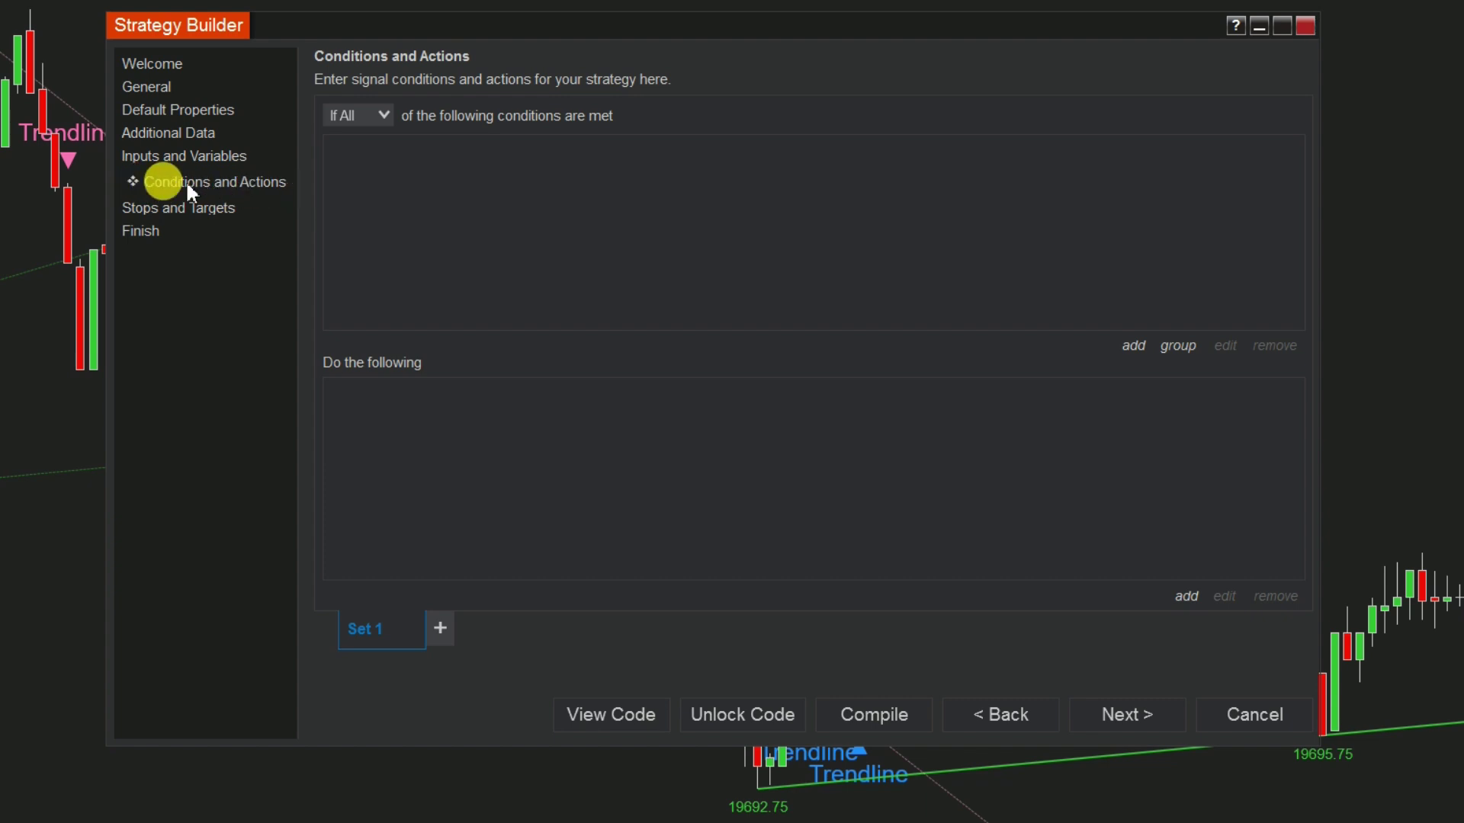
- Start a new condition using the ninZaTrendlineAutomaton indicator
left_click(1133, 353)
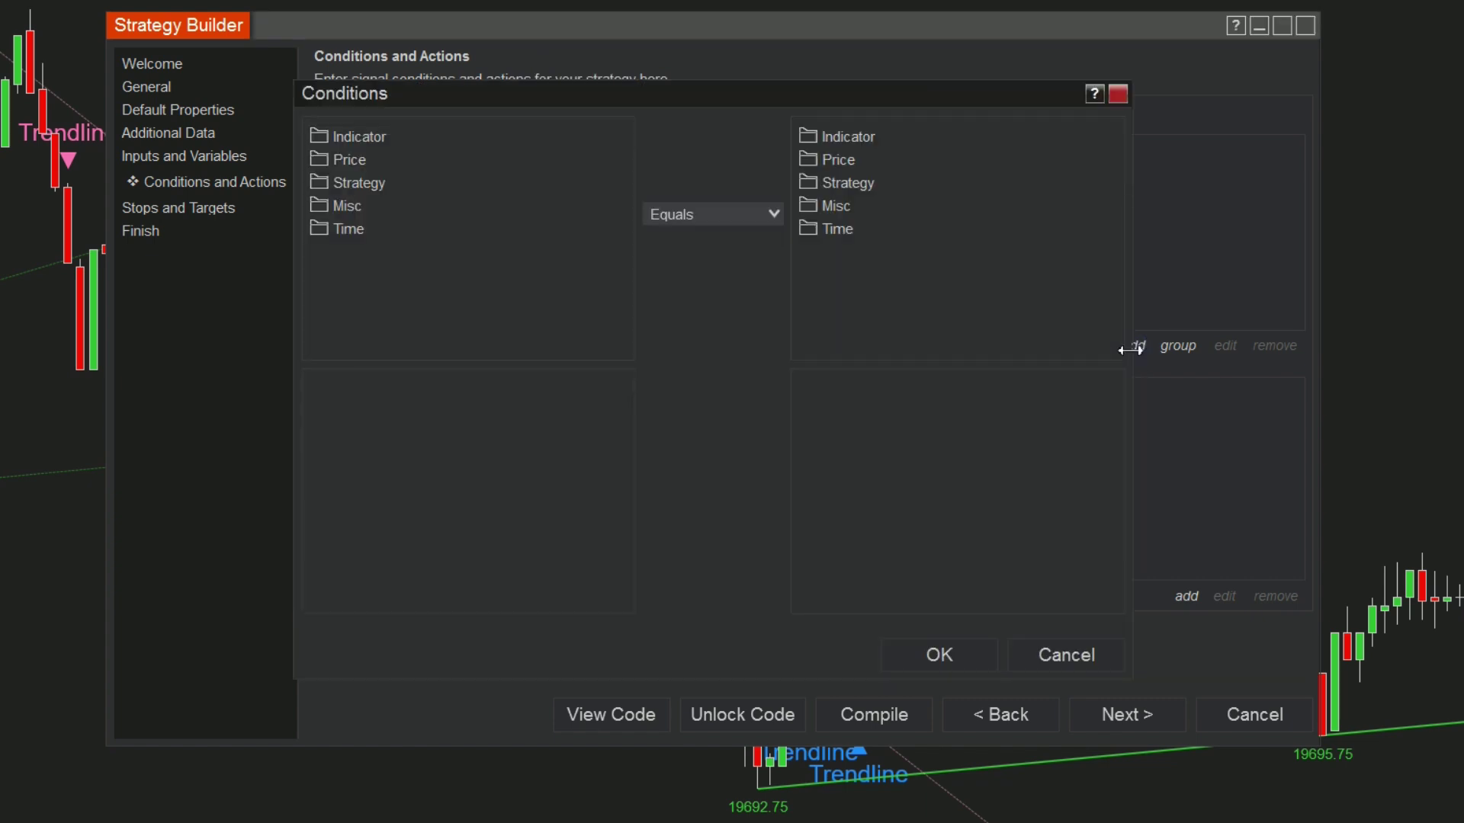
double_click(358, 139)
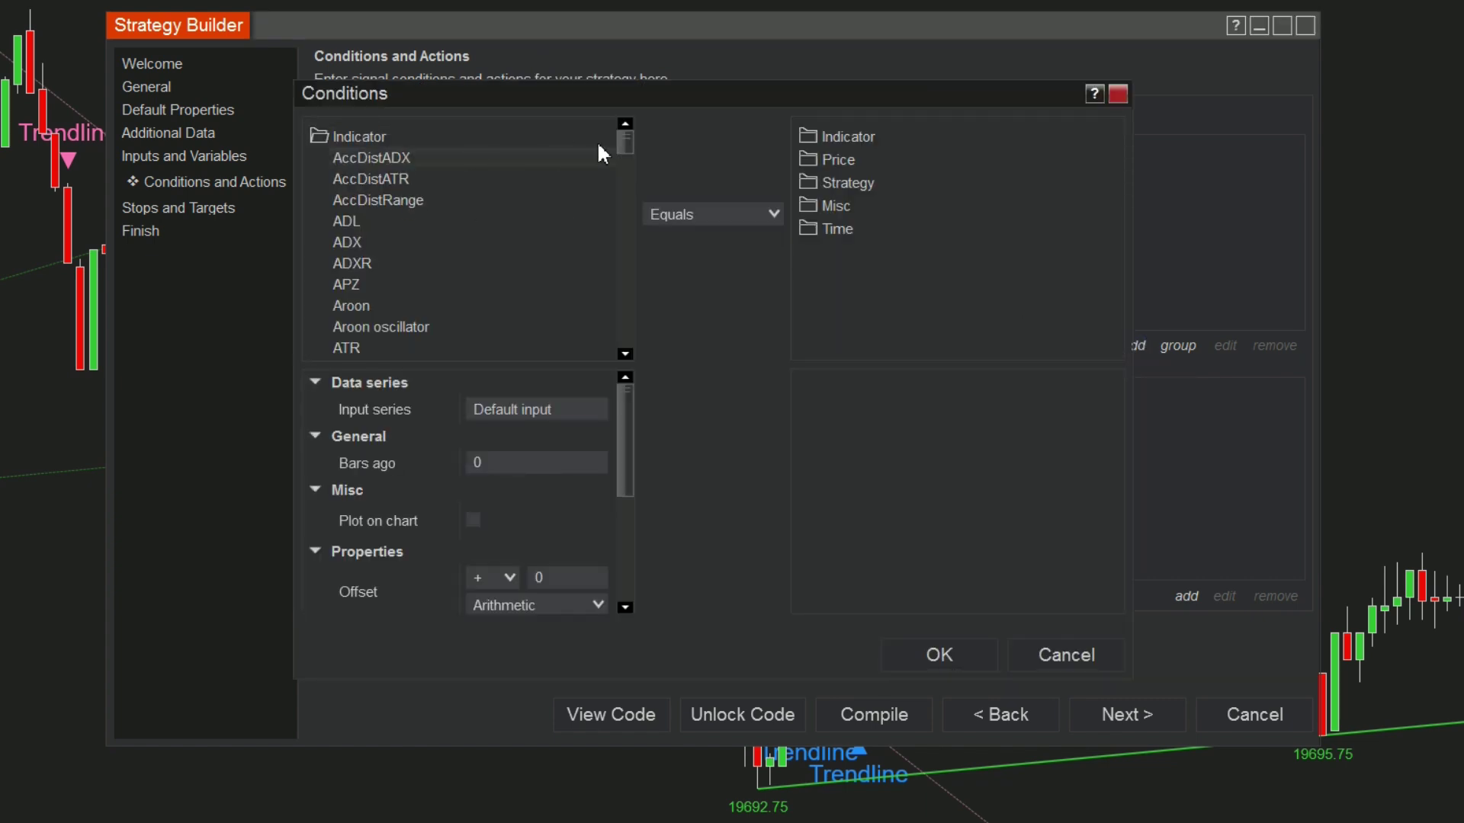
left_click_drag(621, 134, 607, 273)
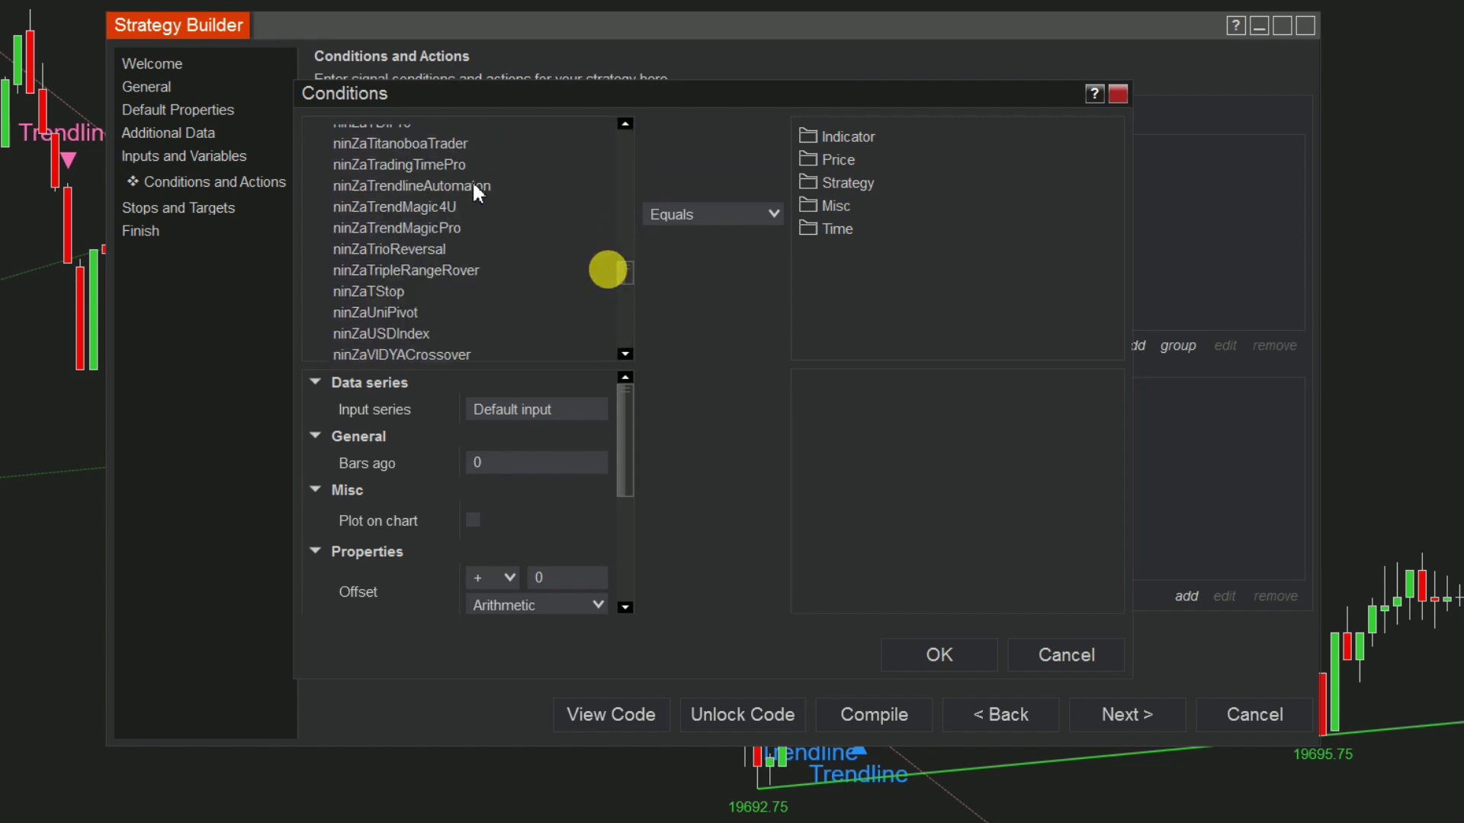
left_click(474, 186)
- Set the indicator's Neighborhood to 10 and Swing Length multiplier to 15
scroll(628, 431, "down", 4)
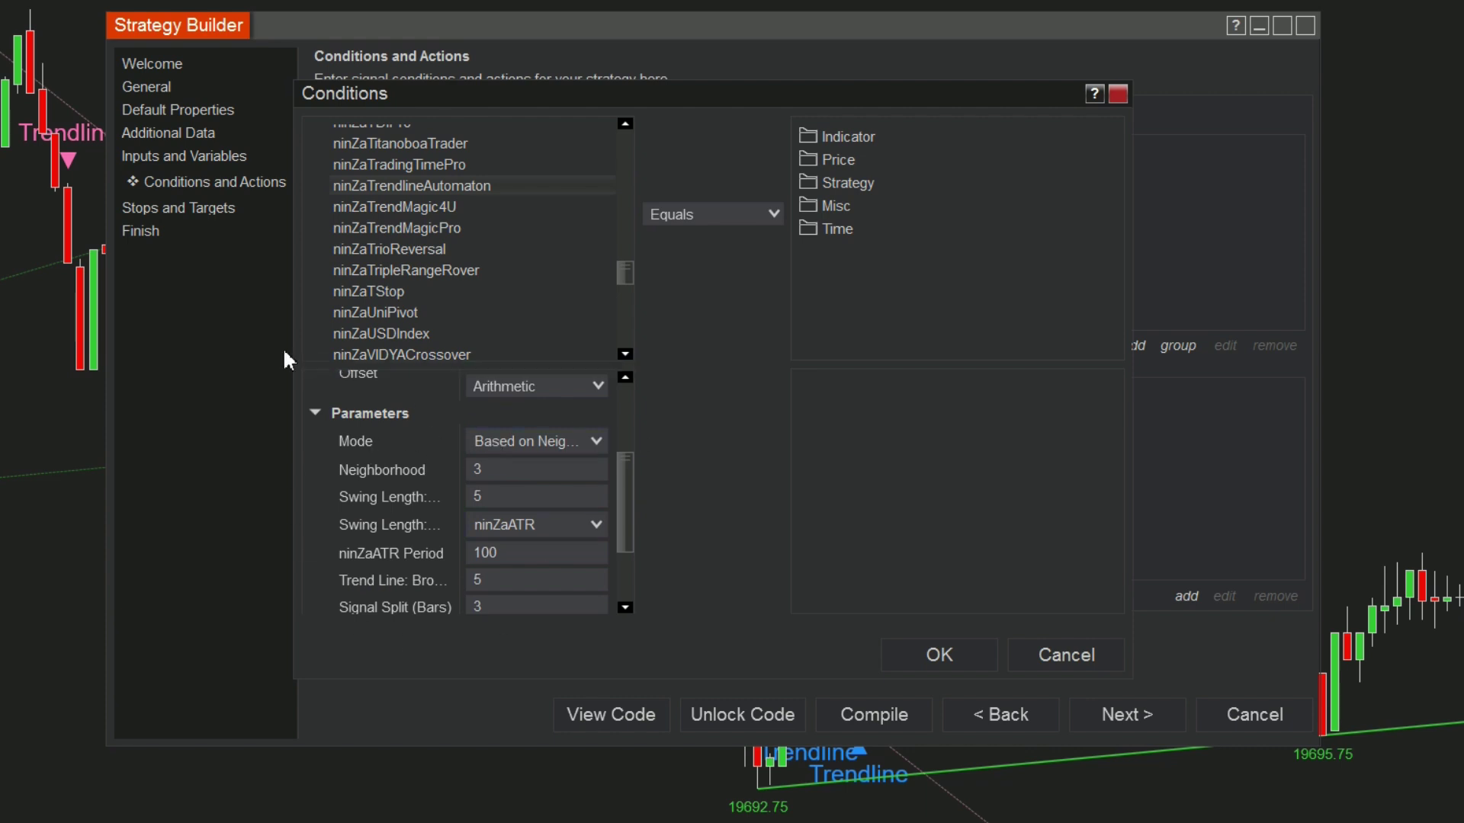
left_click_drag(288, 360, 129, 360)
left_click_drag(496, 678, 496, 745)
left_click(324, 501)
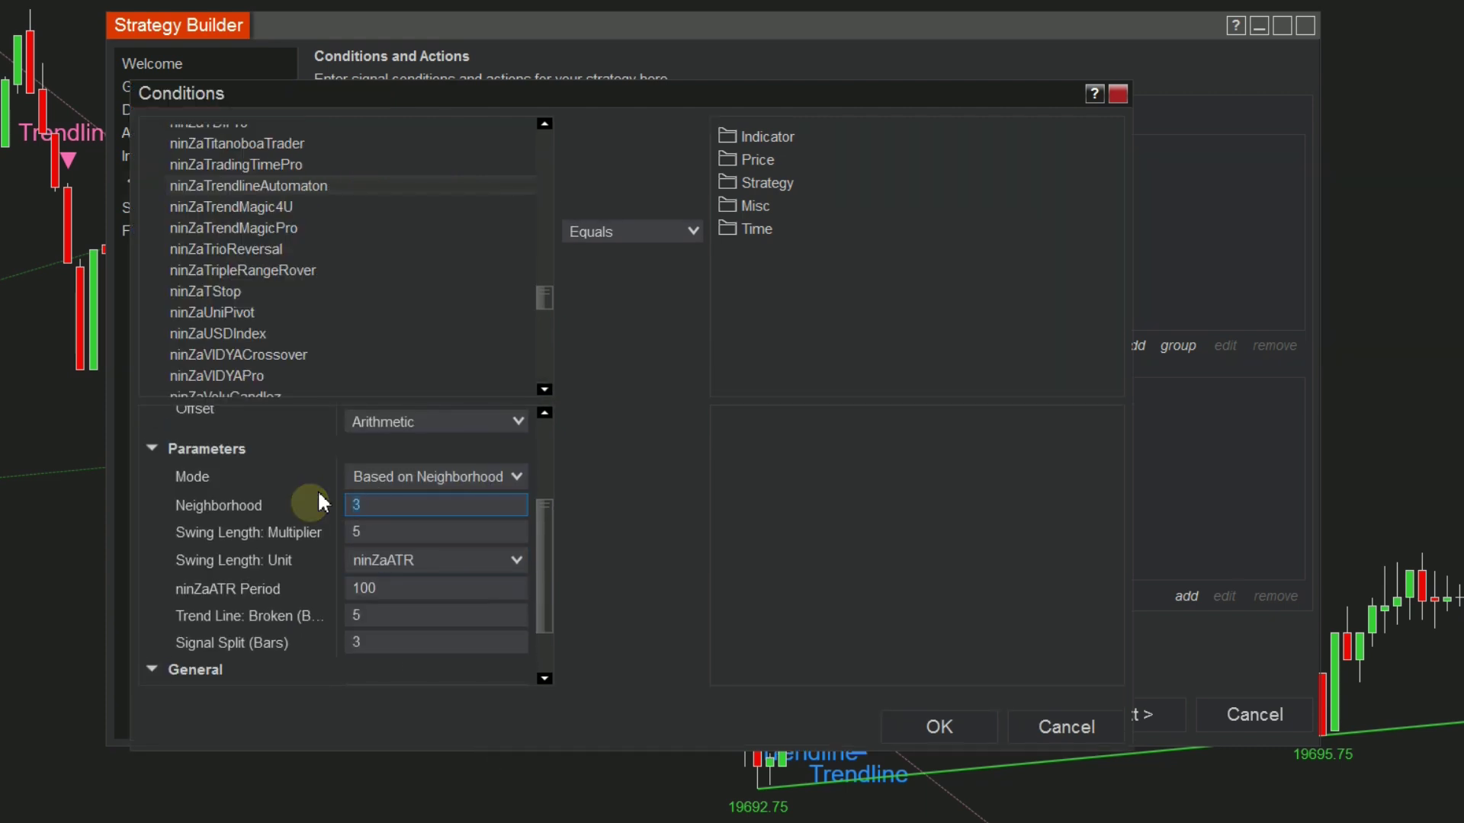
type("10")
left_click(360, 534)
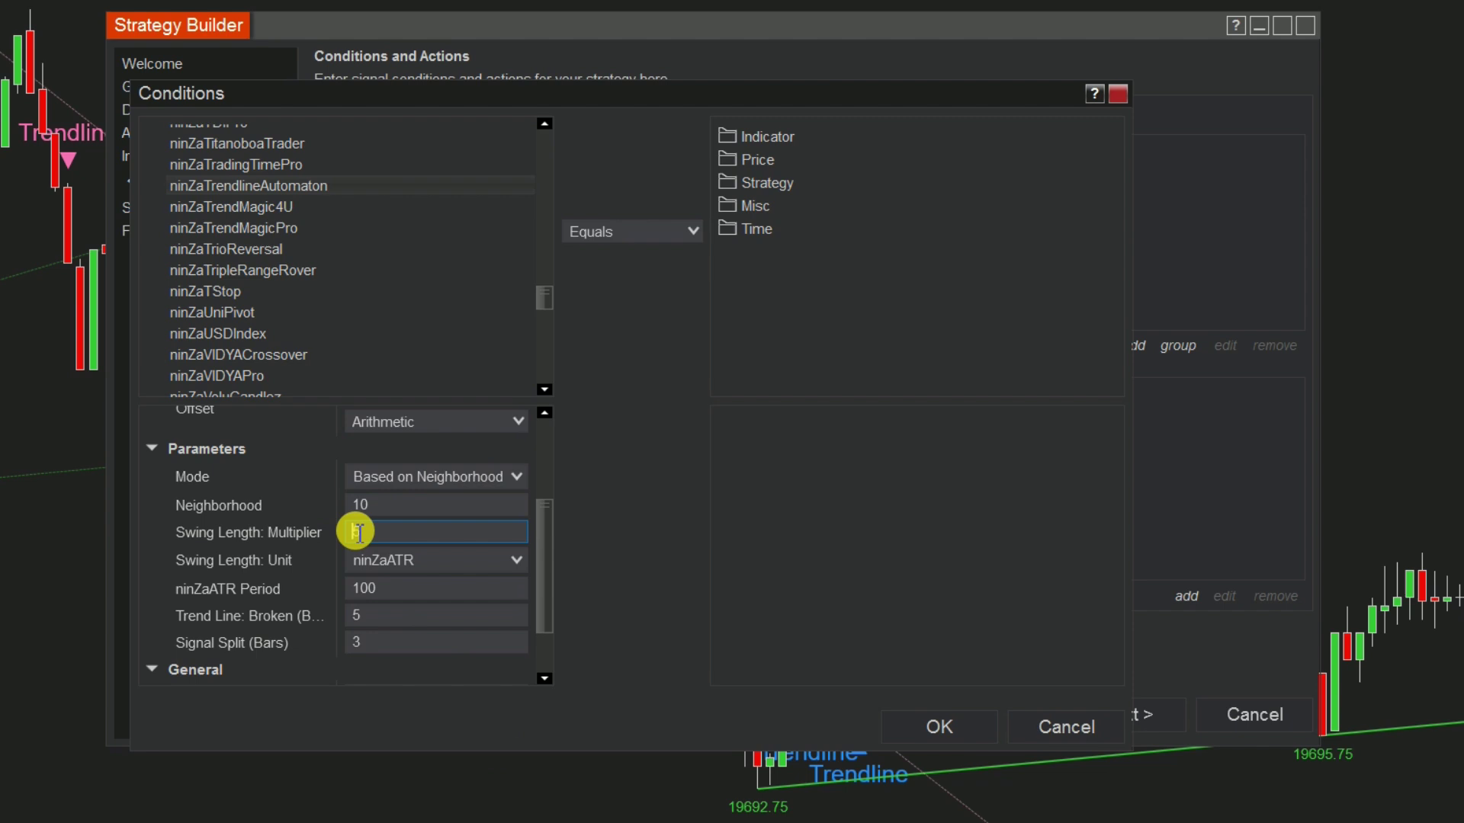
type("15")
left_click_drag(542, 539, 544, 617)
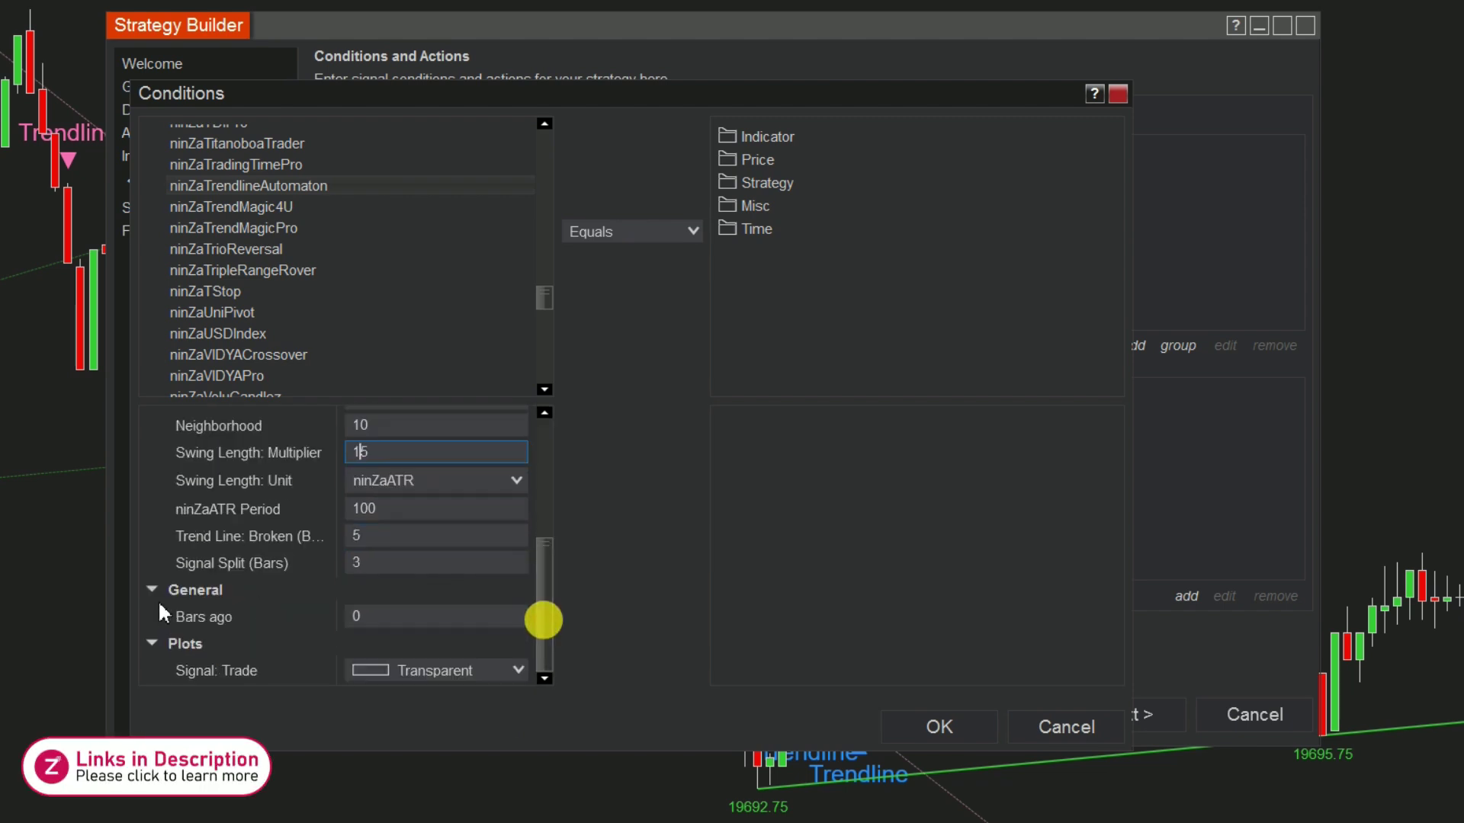
left_click(161, 675)
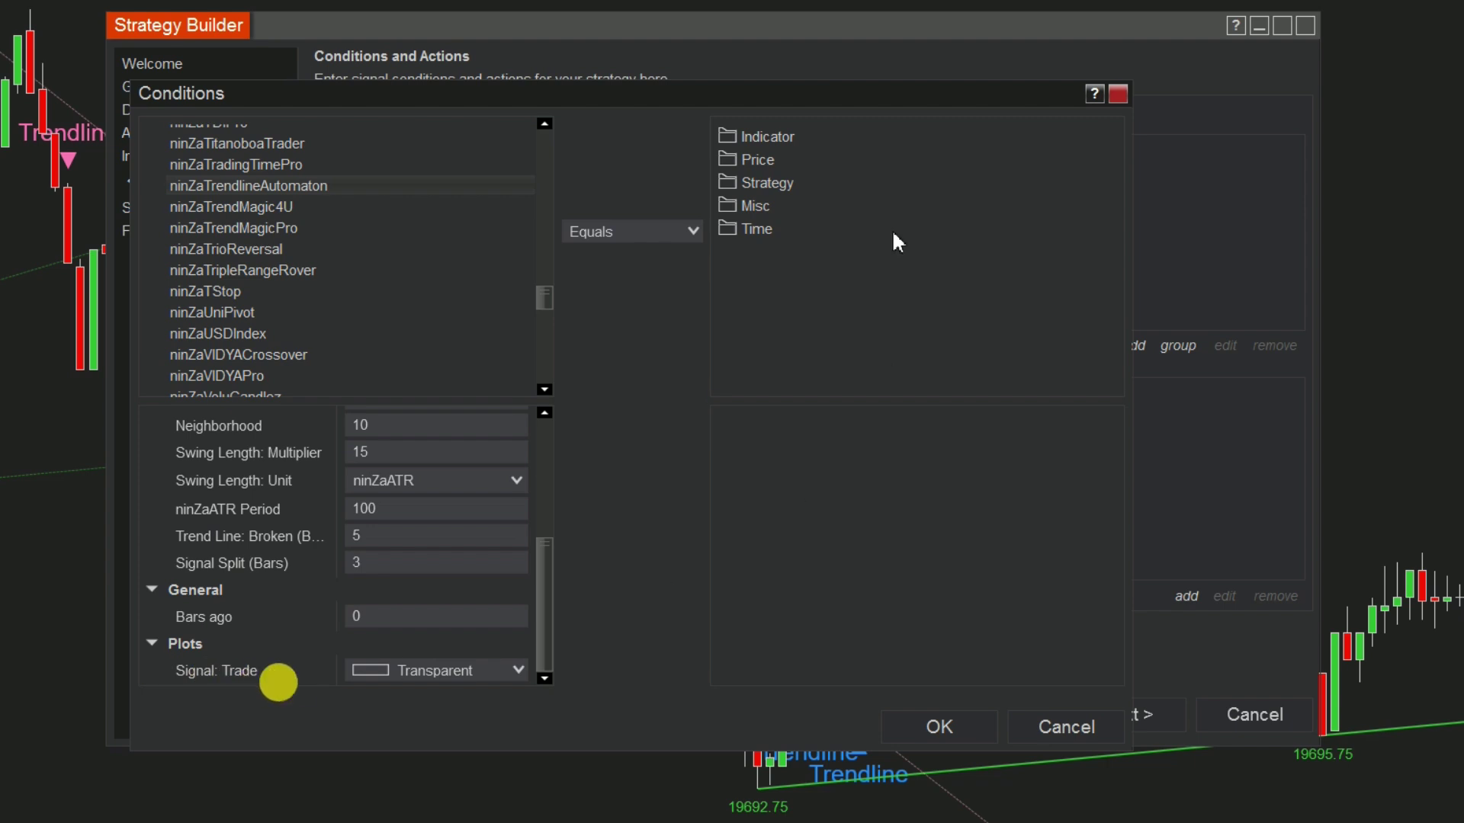
- Compare it with Equals against a Misc numeric value
left_click(695, 231)
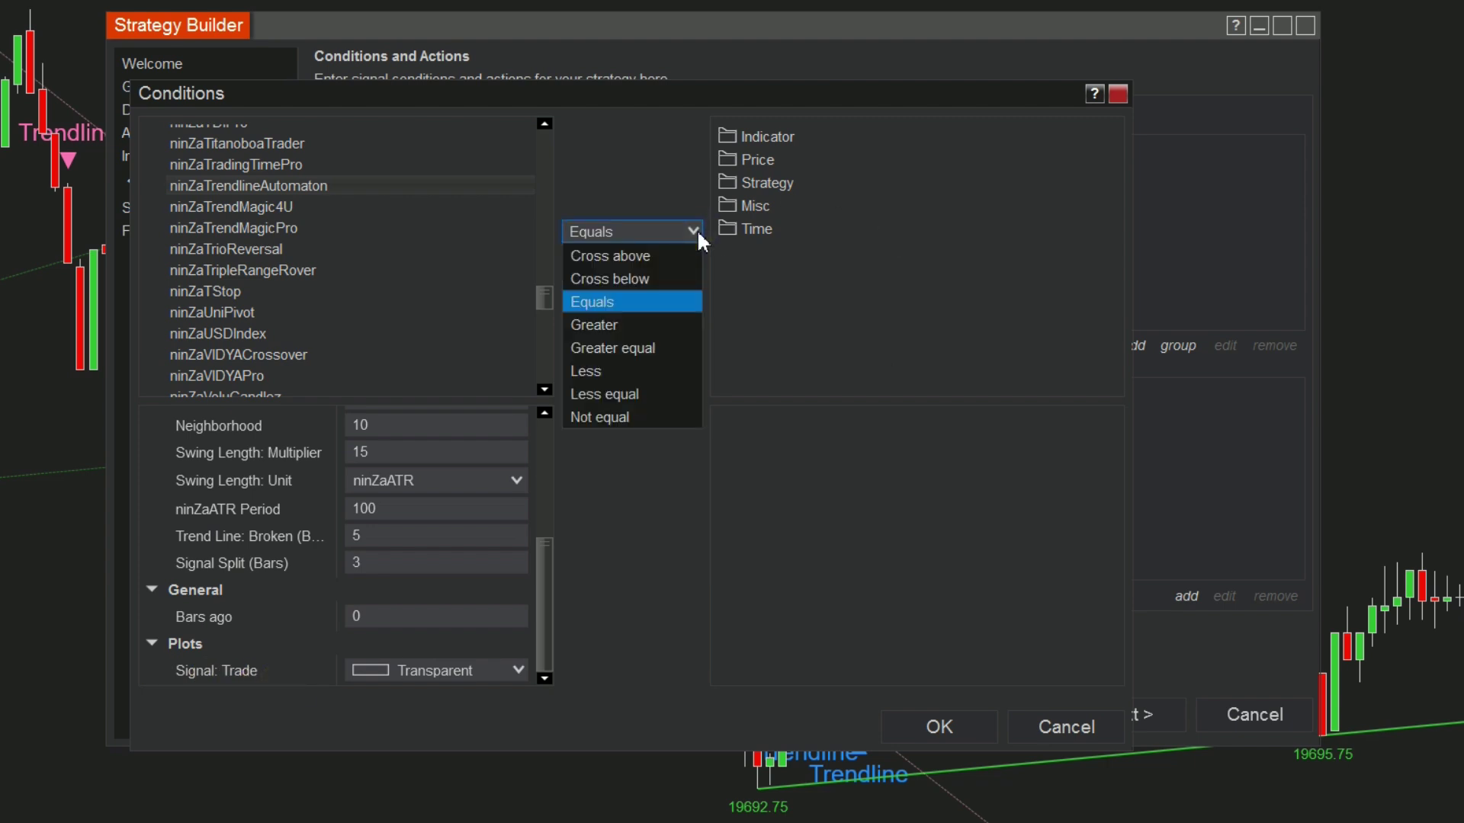
left_click(697, 230)
left_click(764, 208)
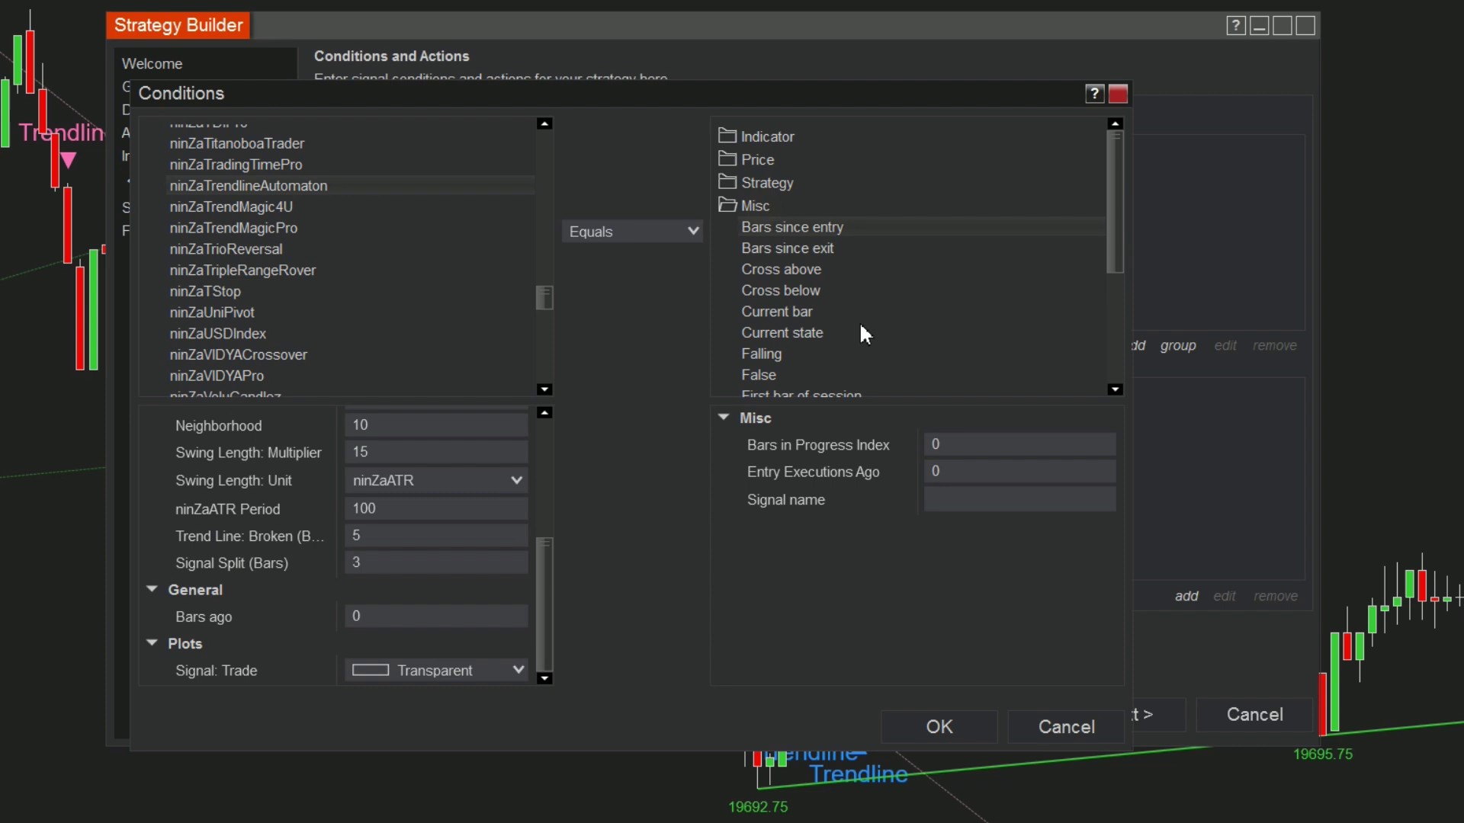
scroll(819, 340, "down", 3)
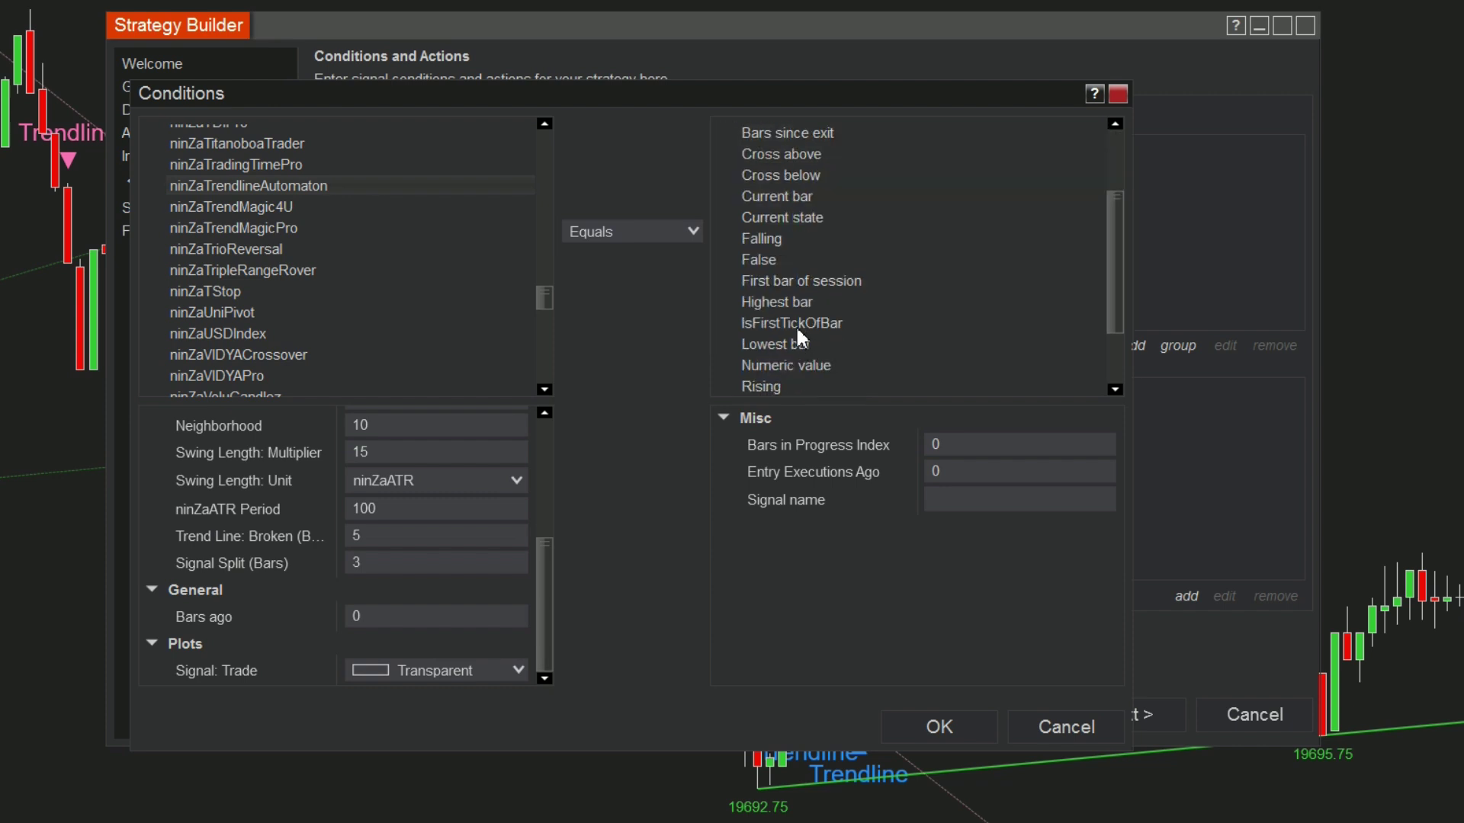
left_click(793, 366)
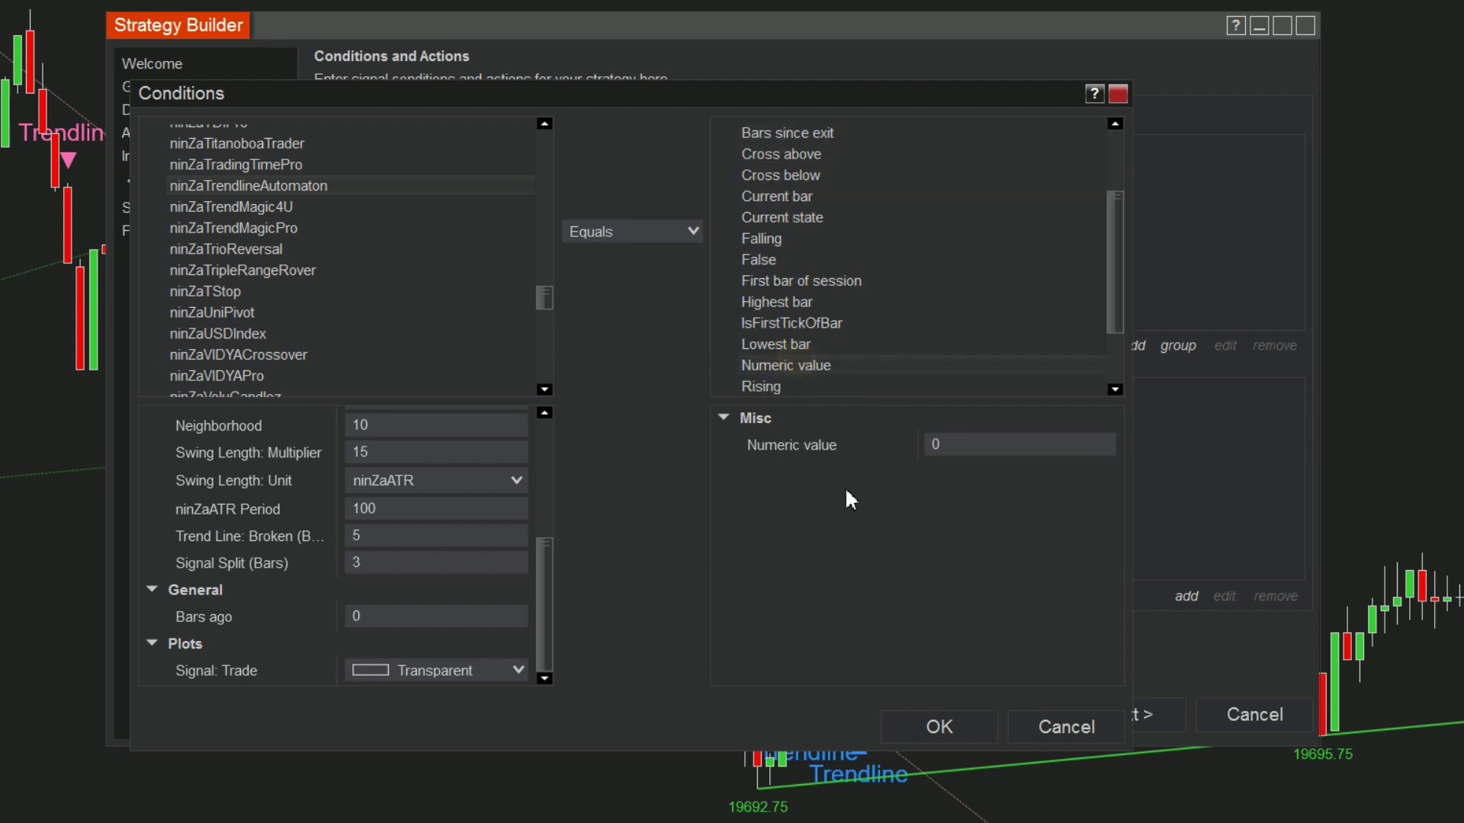
left_click(940, 443)
- Finish the first condition with numeric value 1 and duplicate it via copy and paste
type("1")
left_click(925, 726)
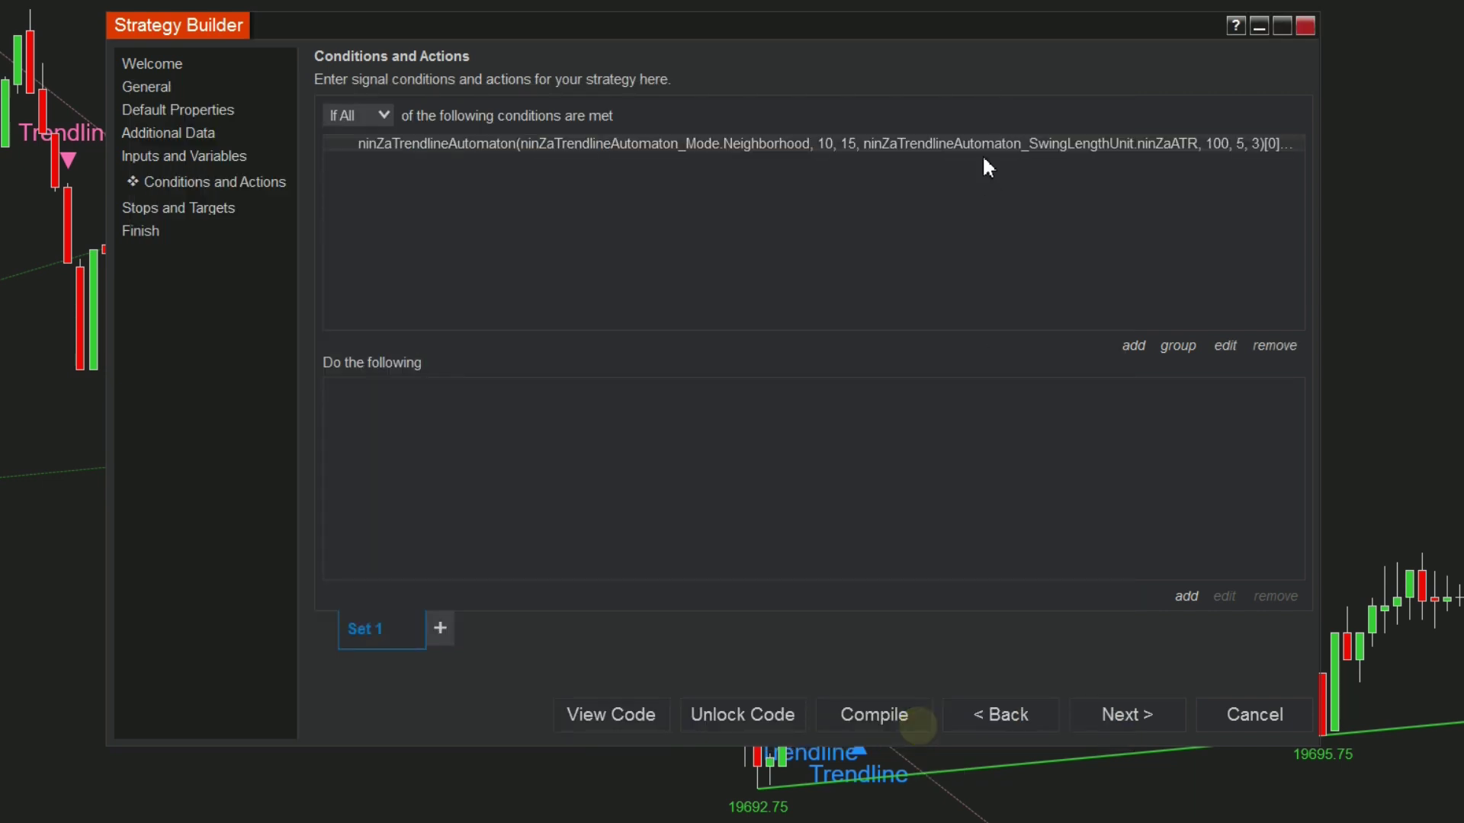
right_click(1011, 153)
left_click(1059, 168)
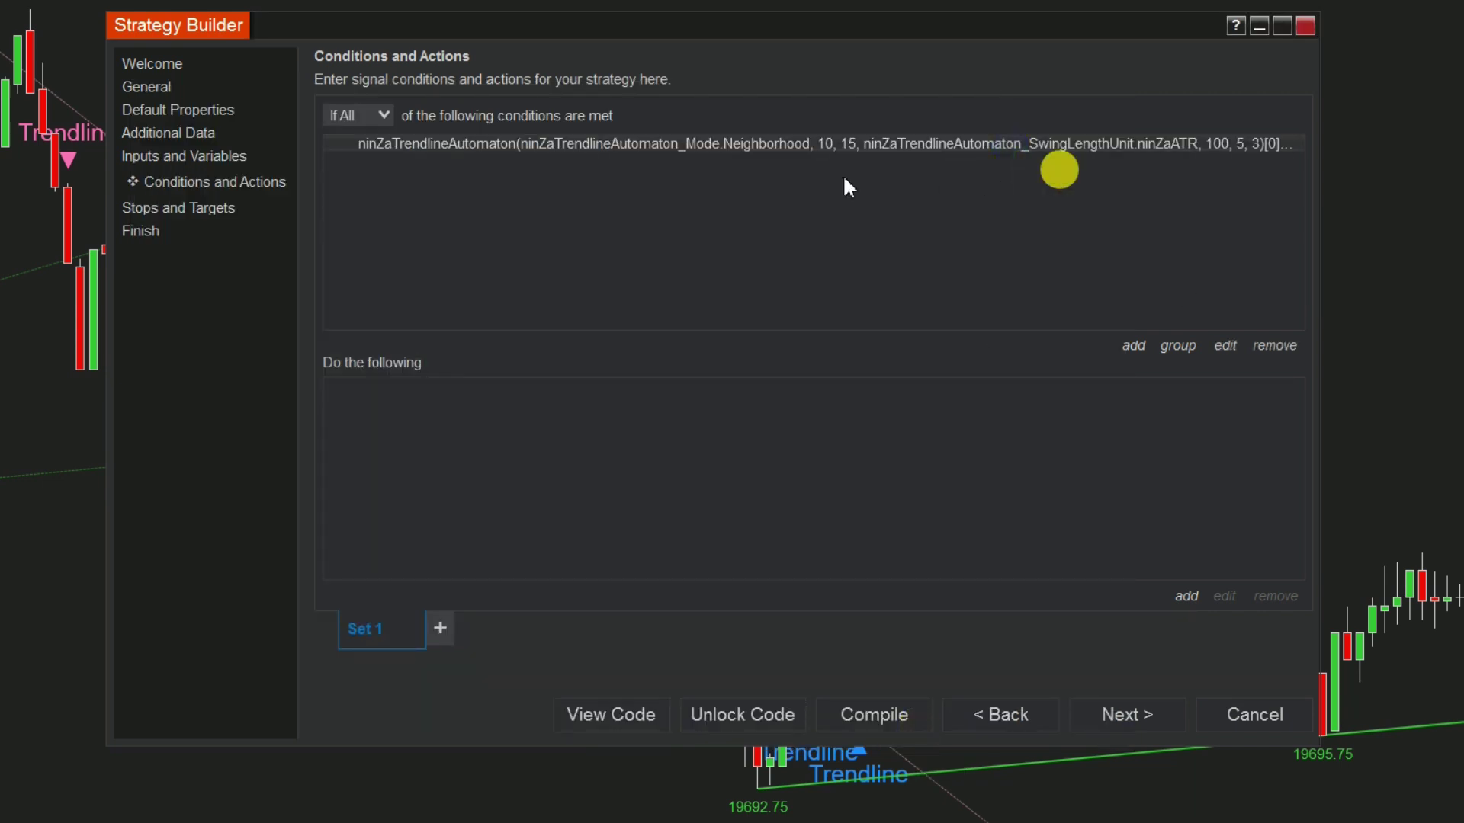
right_click(846, 175)
left_click(923, 229)
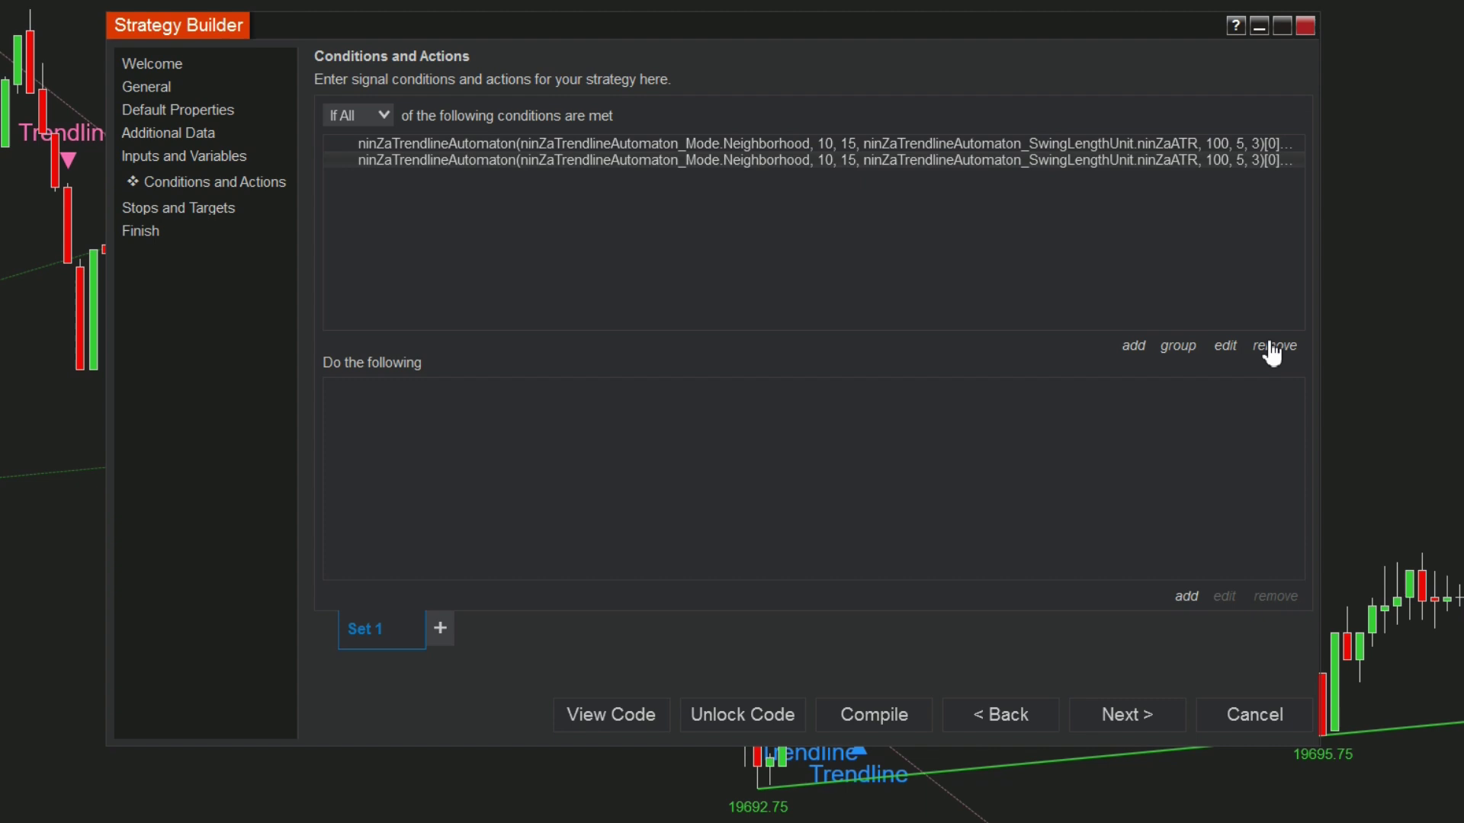
- Change the copied condition to check 1 bar ago with Not equal
left_click(1226, 349)
left_click_drag(620, 424, 622, 616)
left_click(467, 545)
type("1")
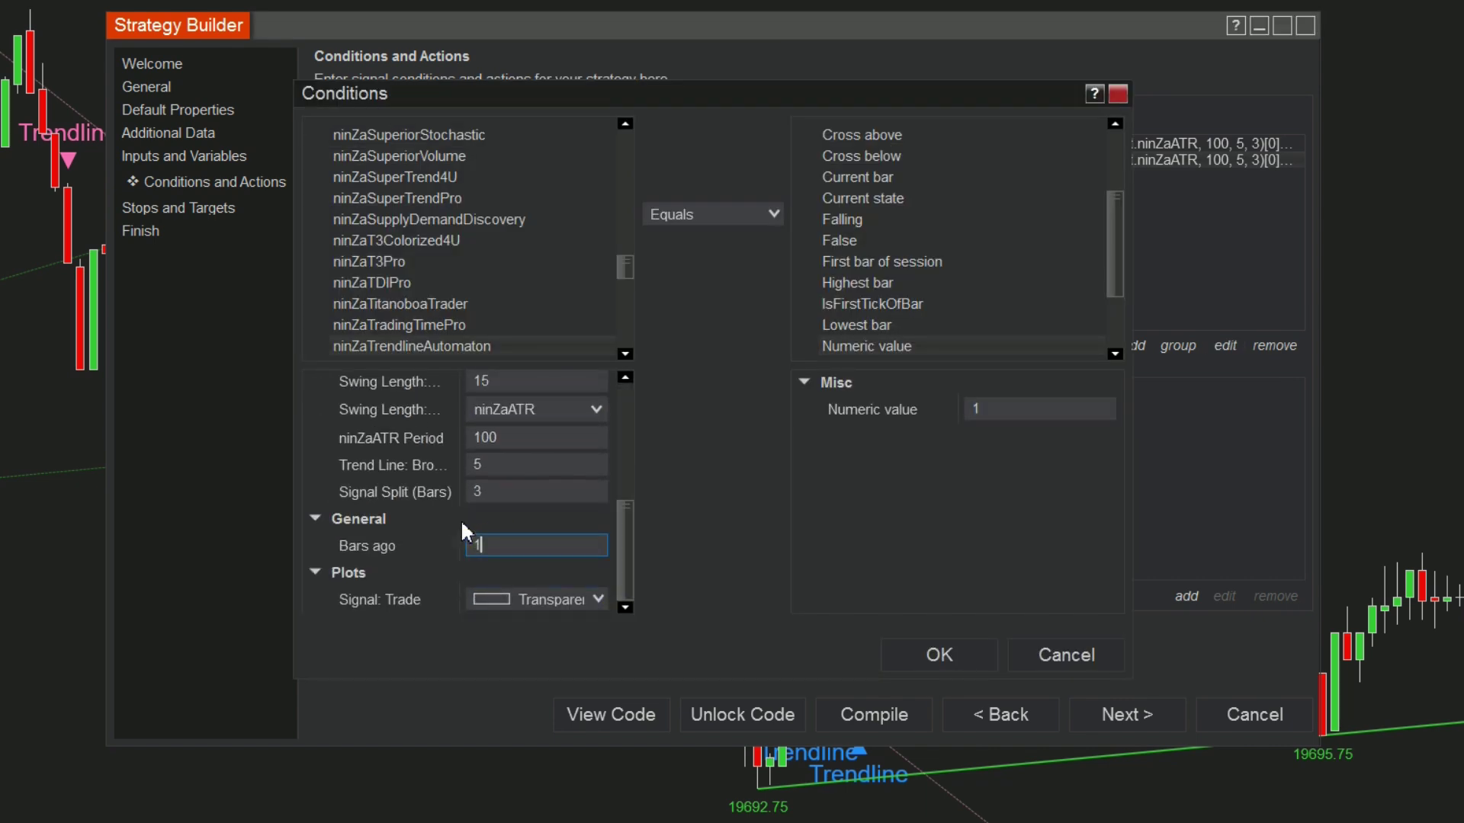
left_click(774, 216)
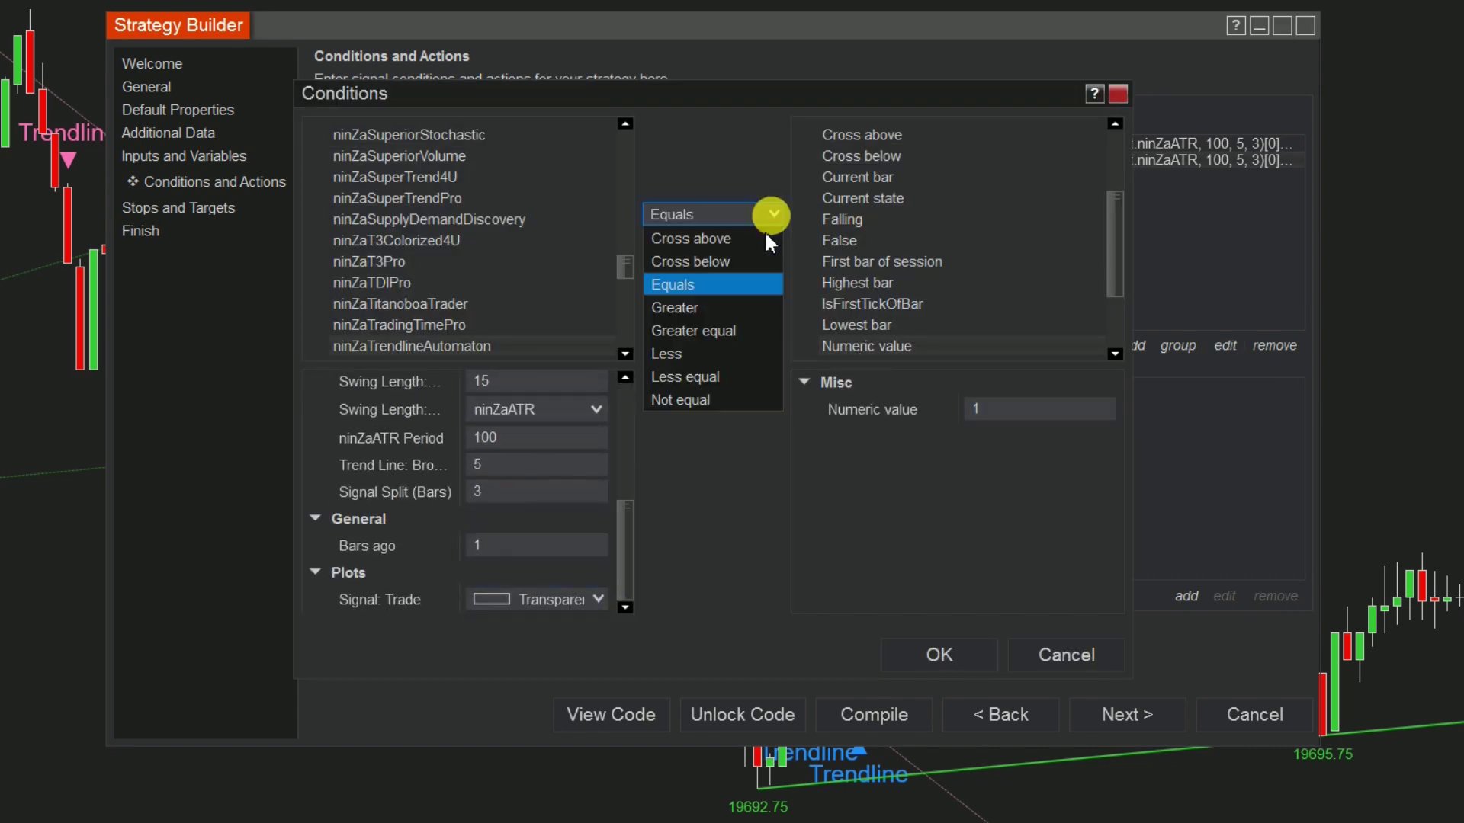
left_click(703, 404)
left_click(940, 657)
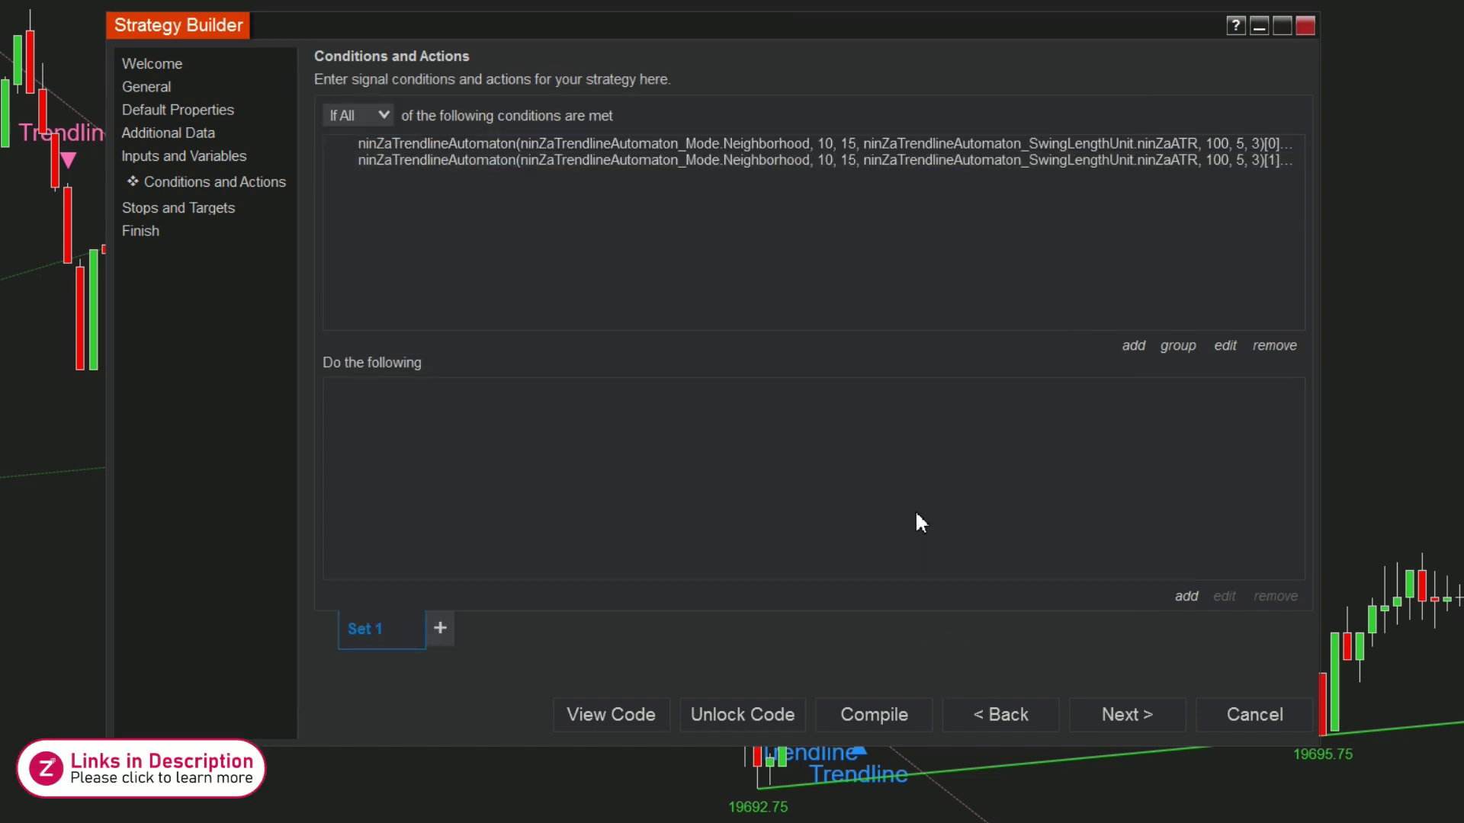
left_click(453, 362)
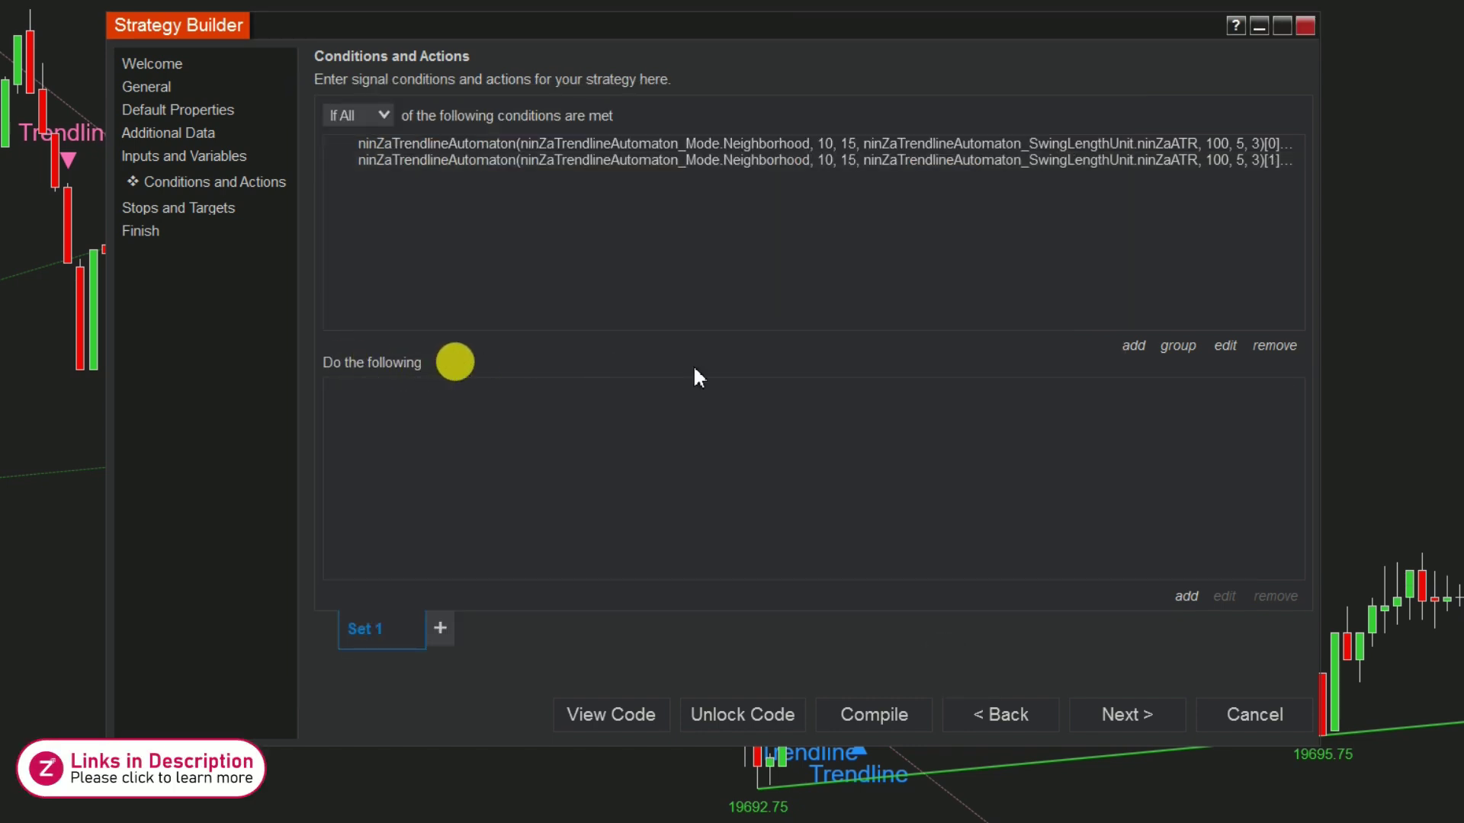
- Add an Enter long position action to the set
left_click(1187, 598)
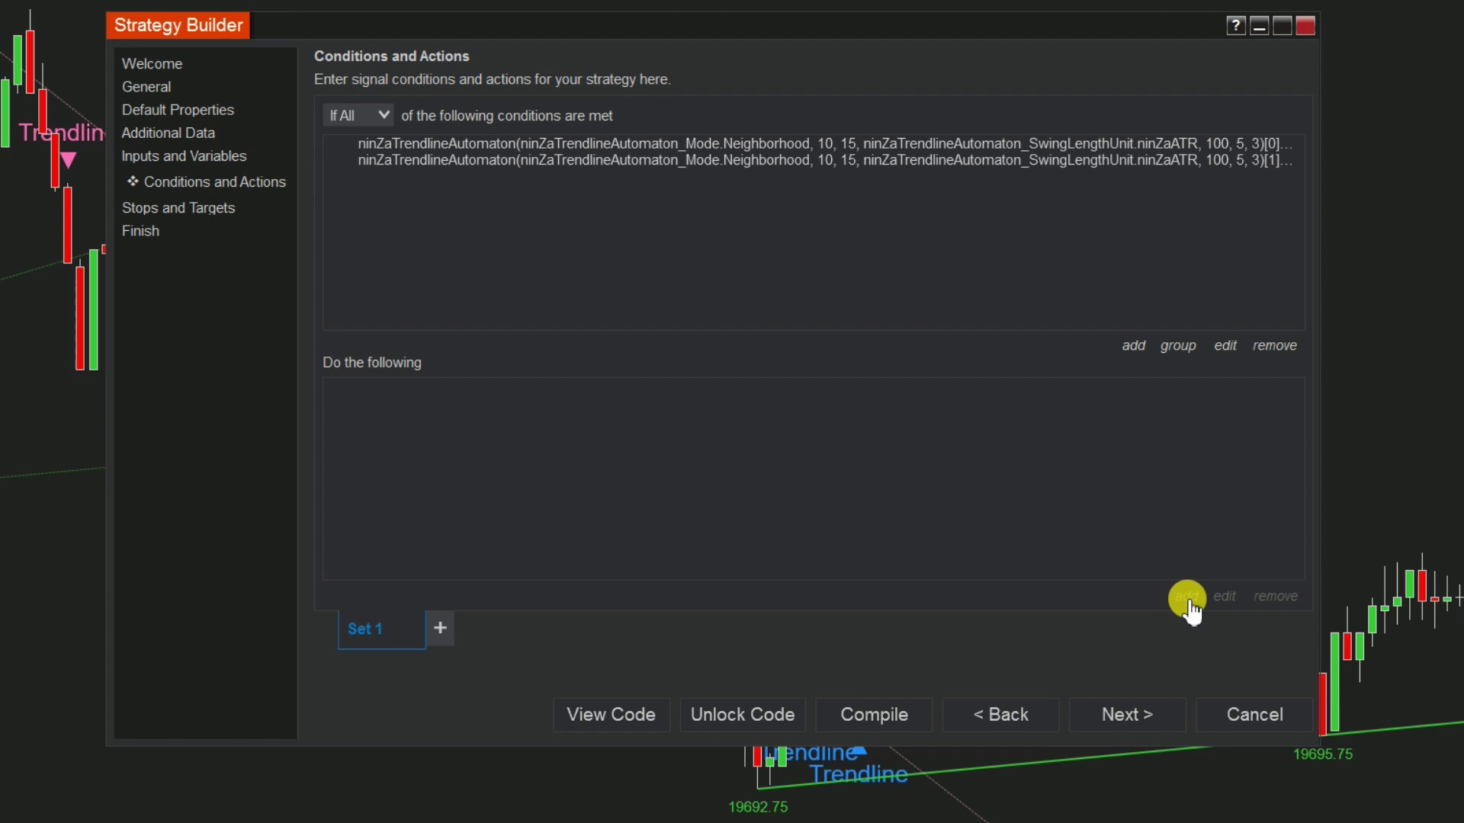
left_click(591, 183)
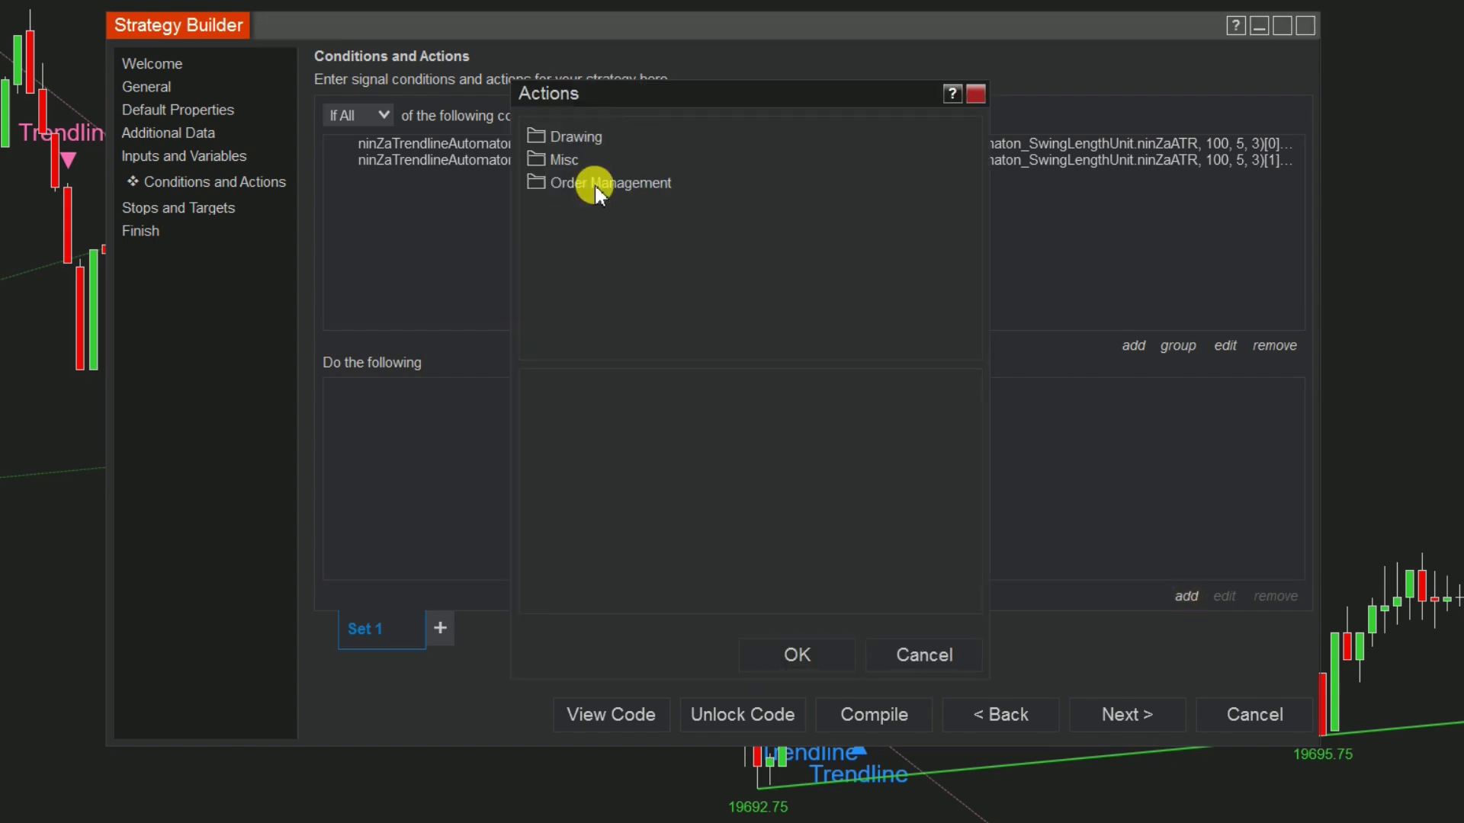
mouse_move(970, 181)
left_mouse_down()
mouse_move(974, 328)
mouse_move(979, 182)
left_mouse_up()
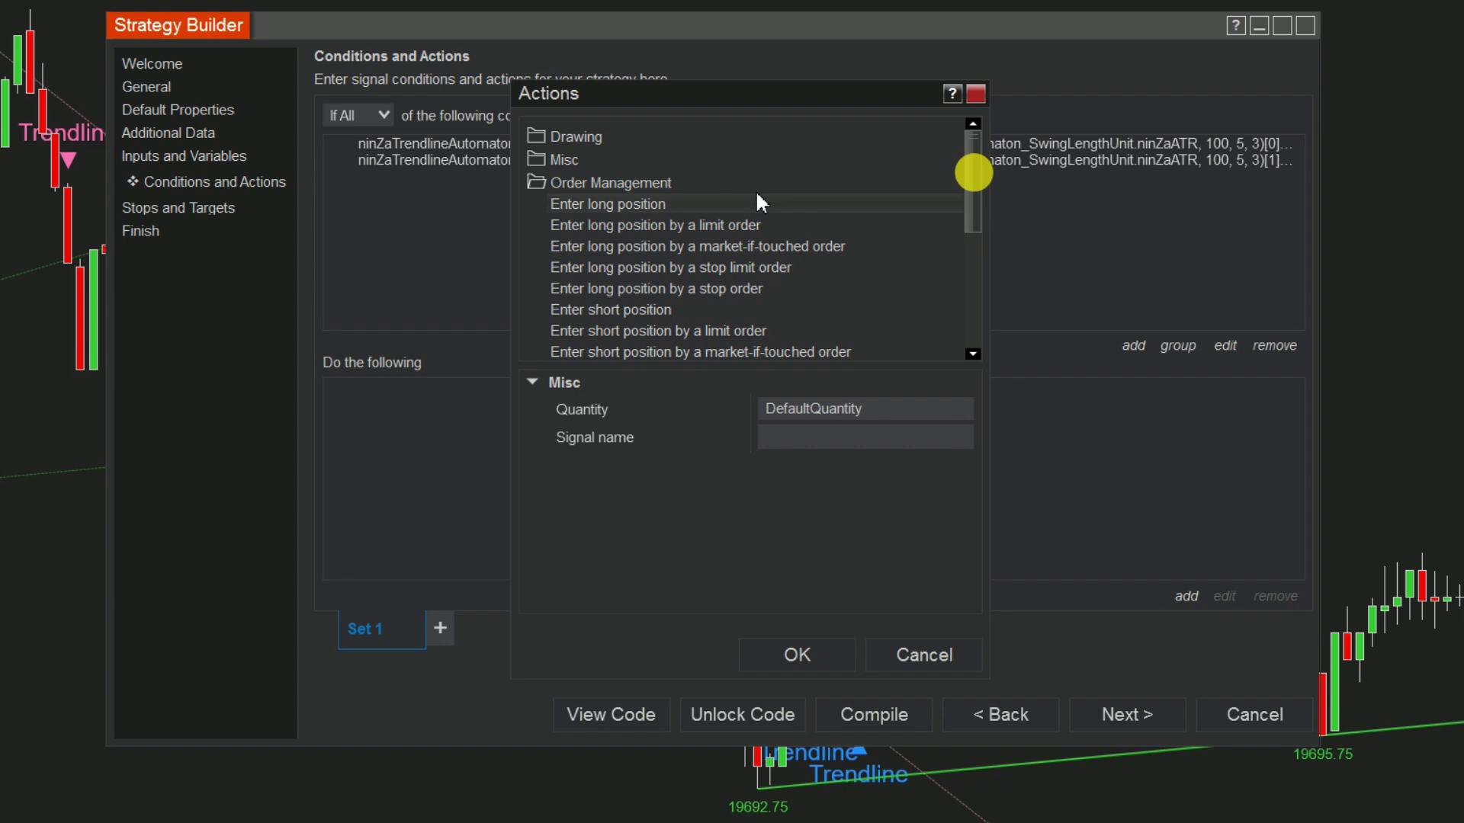
left_click(798, 653)
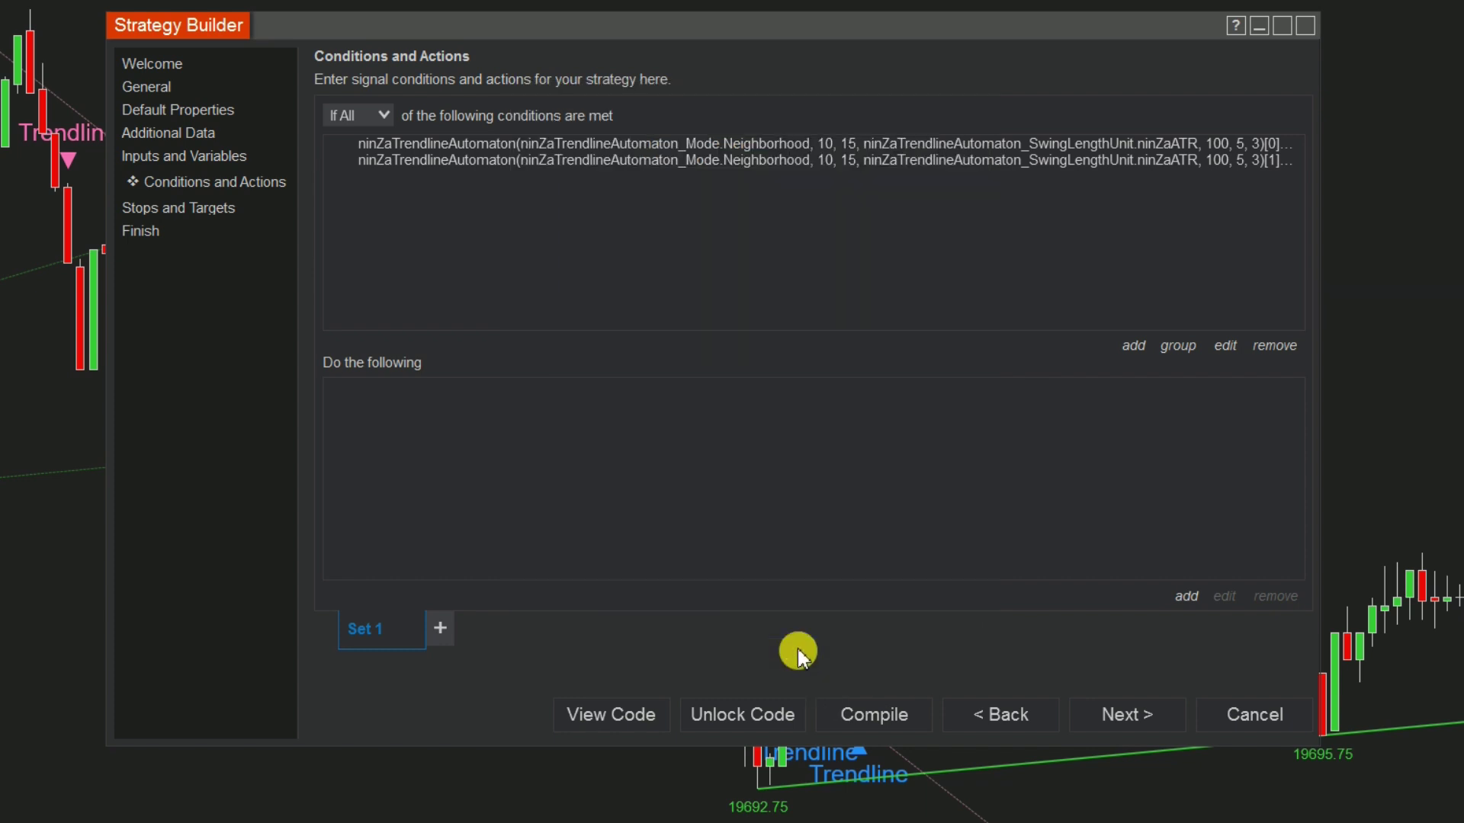
- Add a Vertical line drawing action tagged with the current bar number
left_click(1186, 596)
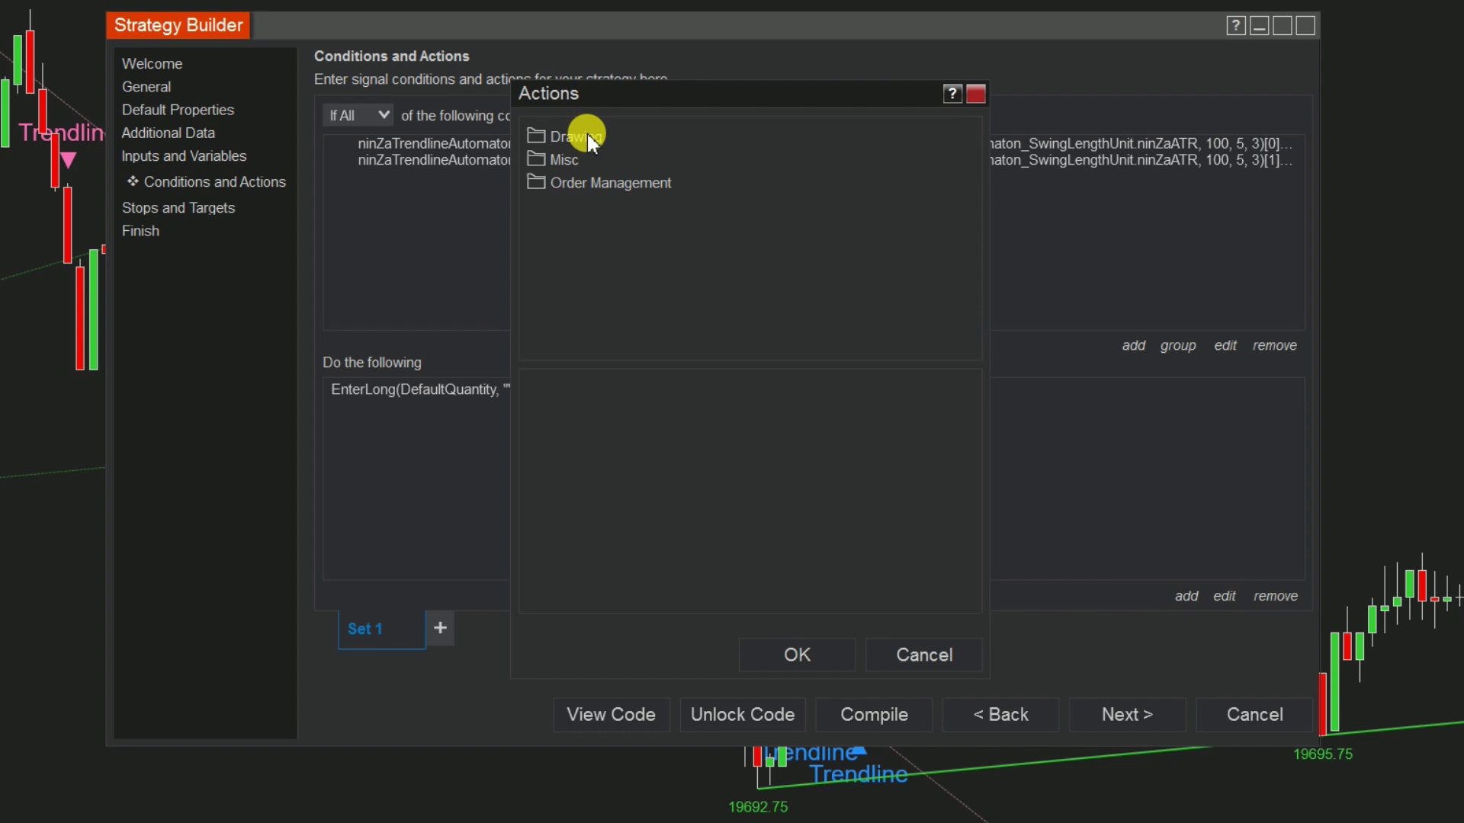
double_click(587, 136)
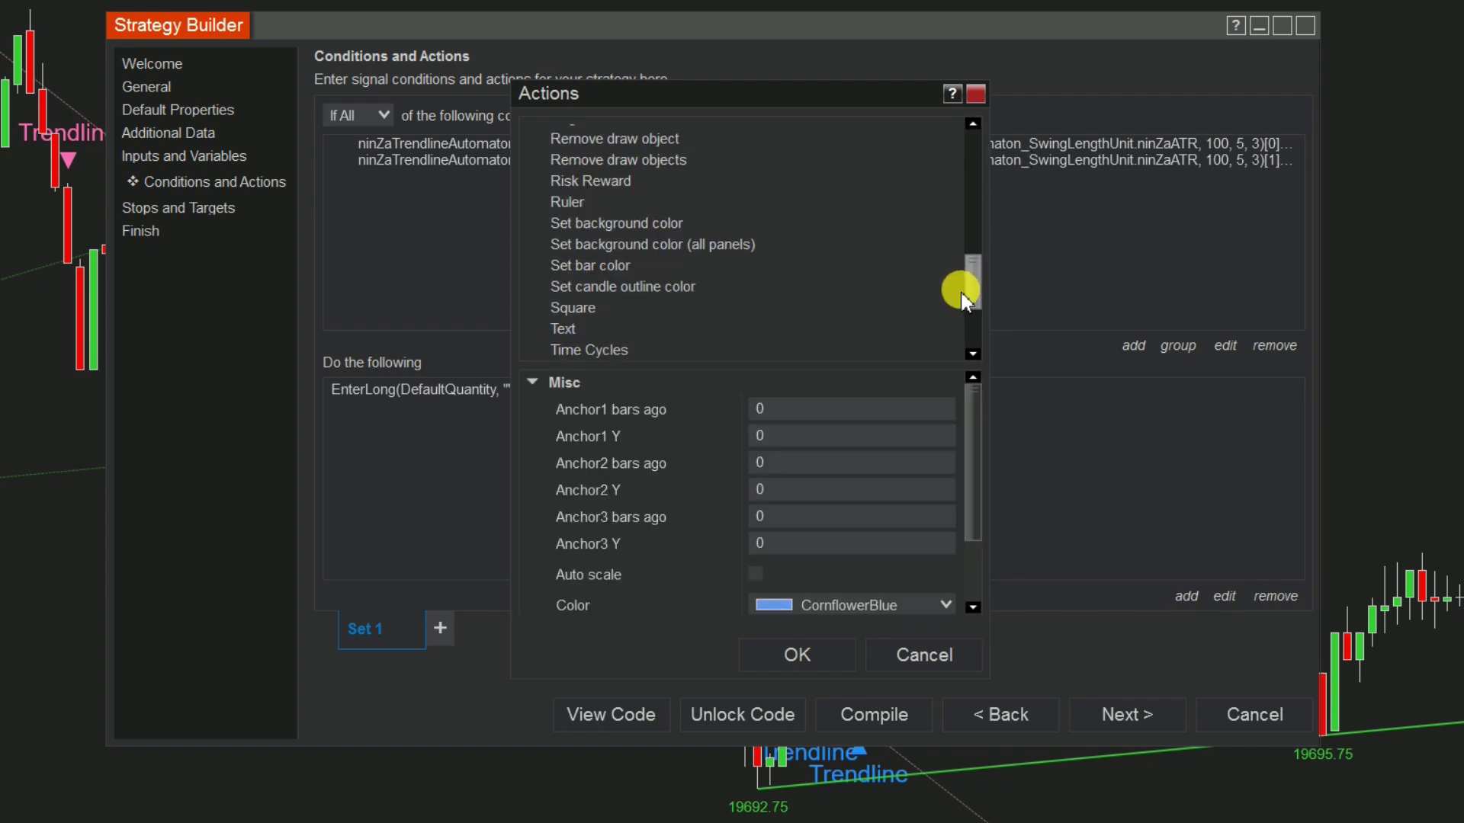
left_click_drag(962, 297, 962, 343)
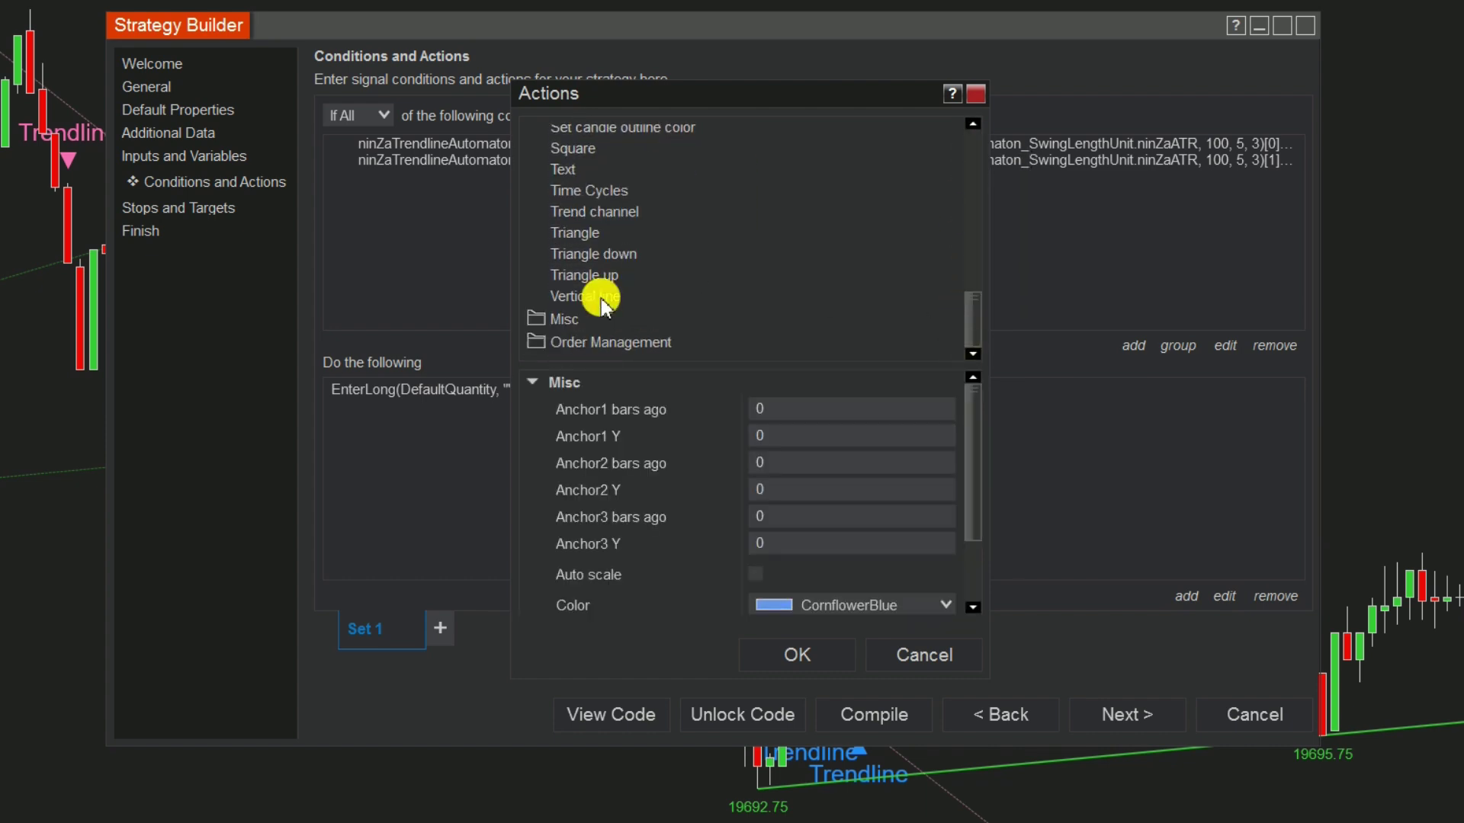
left_click(605, 301)
left_click(957, 495)
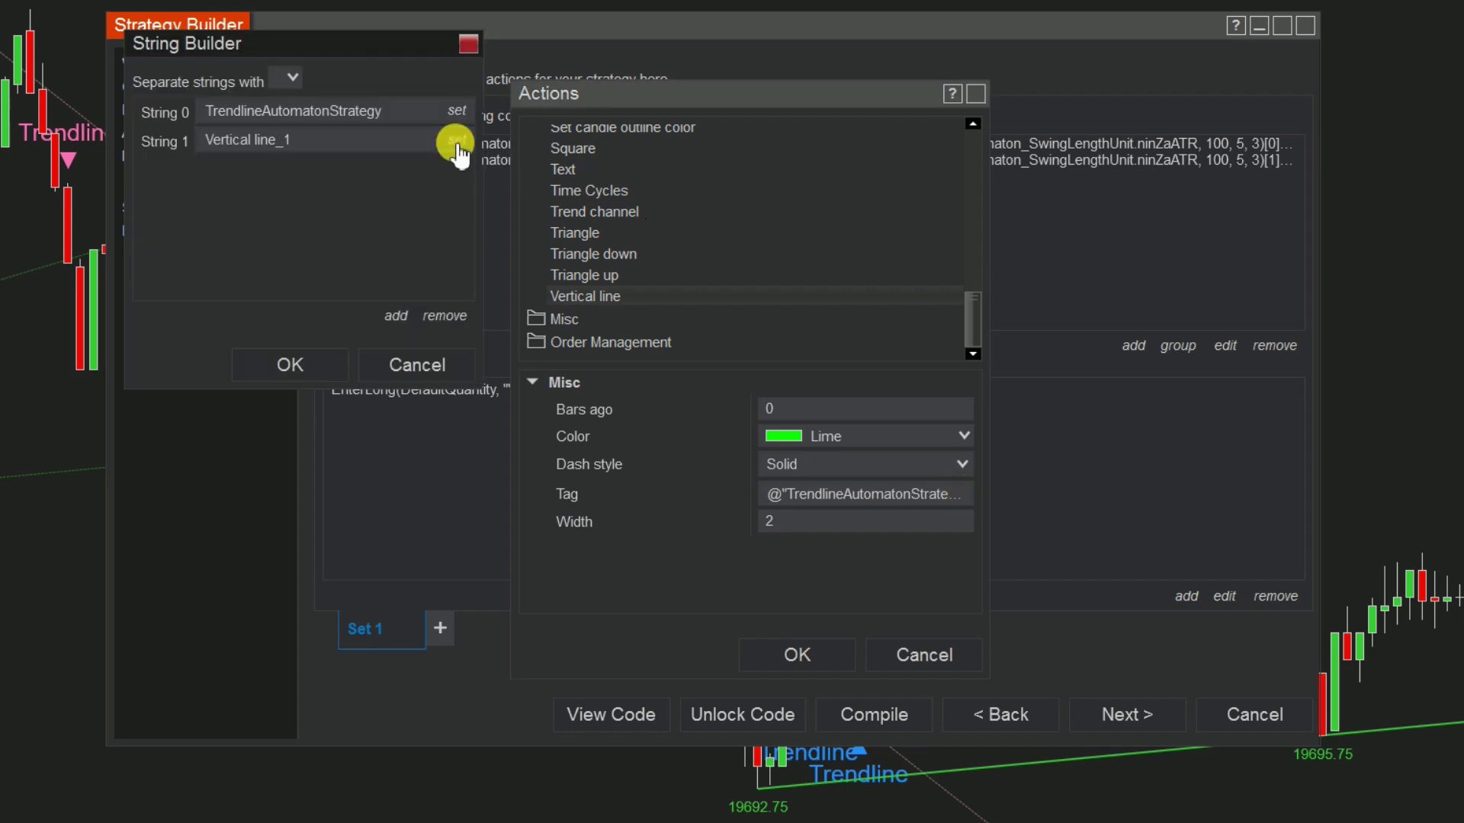
left_click(456, 144)
left_click(102, 61)
left_click(94, 36)
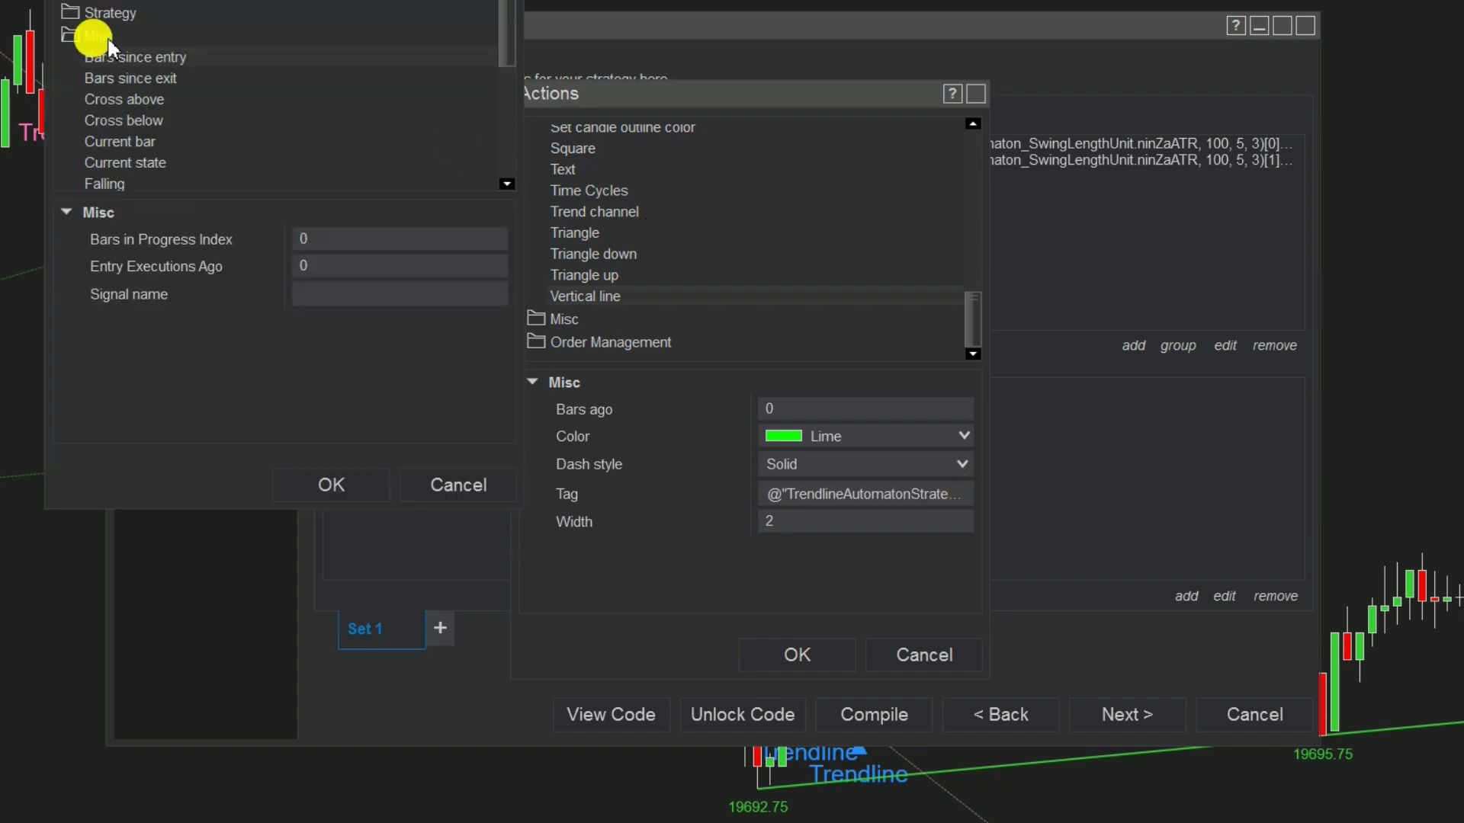
left_click(128, 143)
left_click(320, 485)
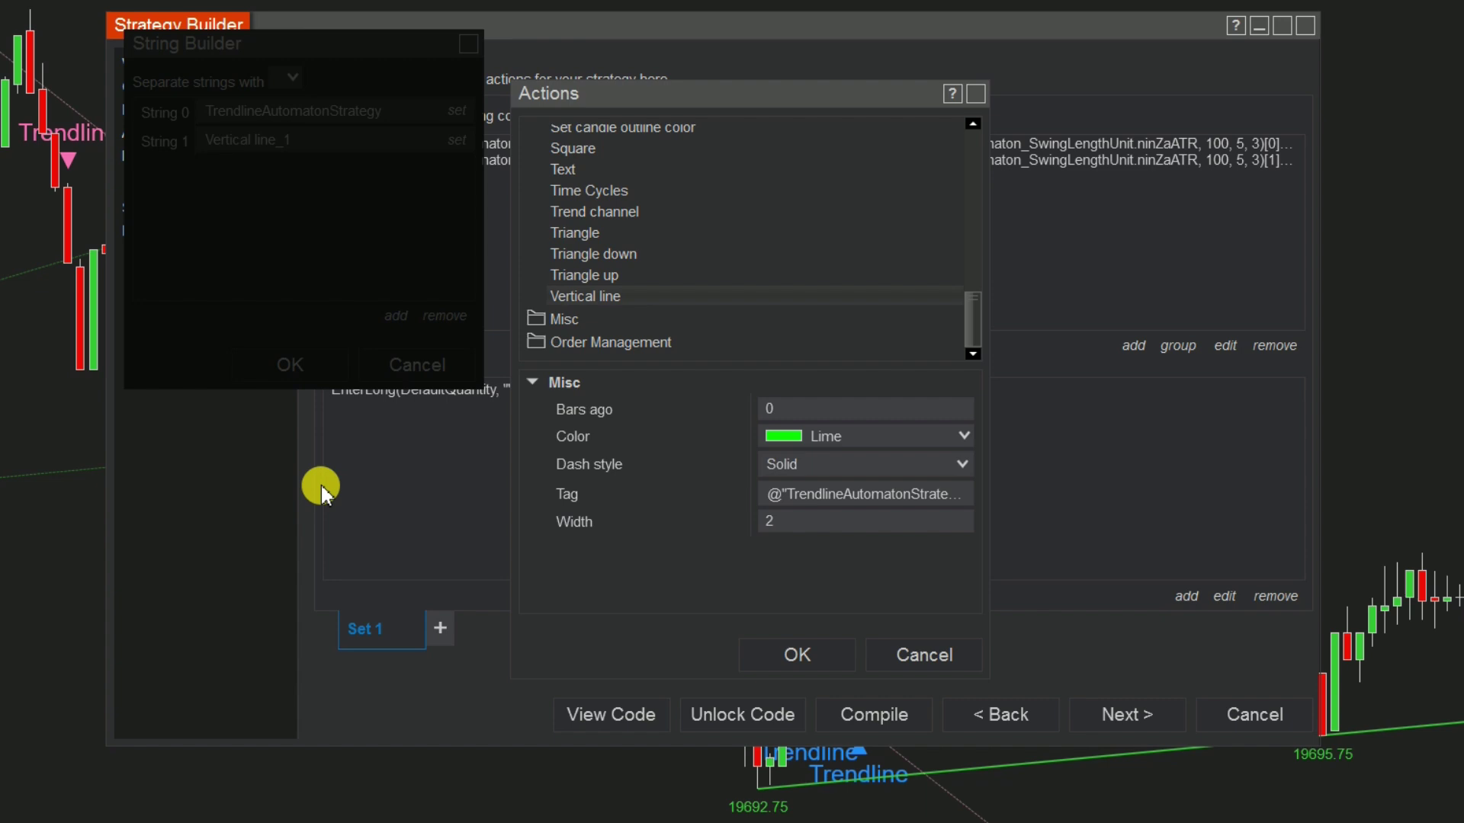
left_click(335, 374)
- Duplicate Set 1 into Set 2 and change its first condition's value to -1
left_click(797, 654)
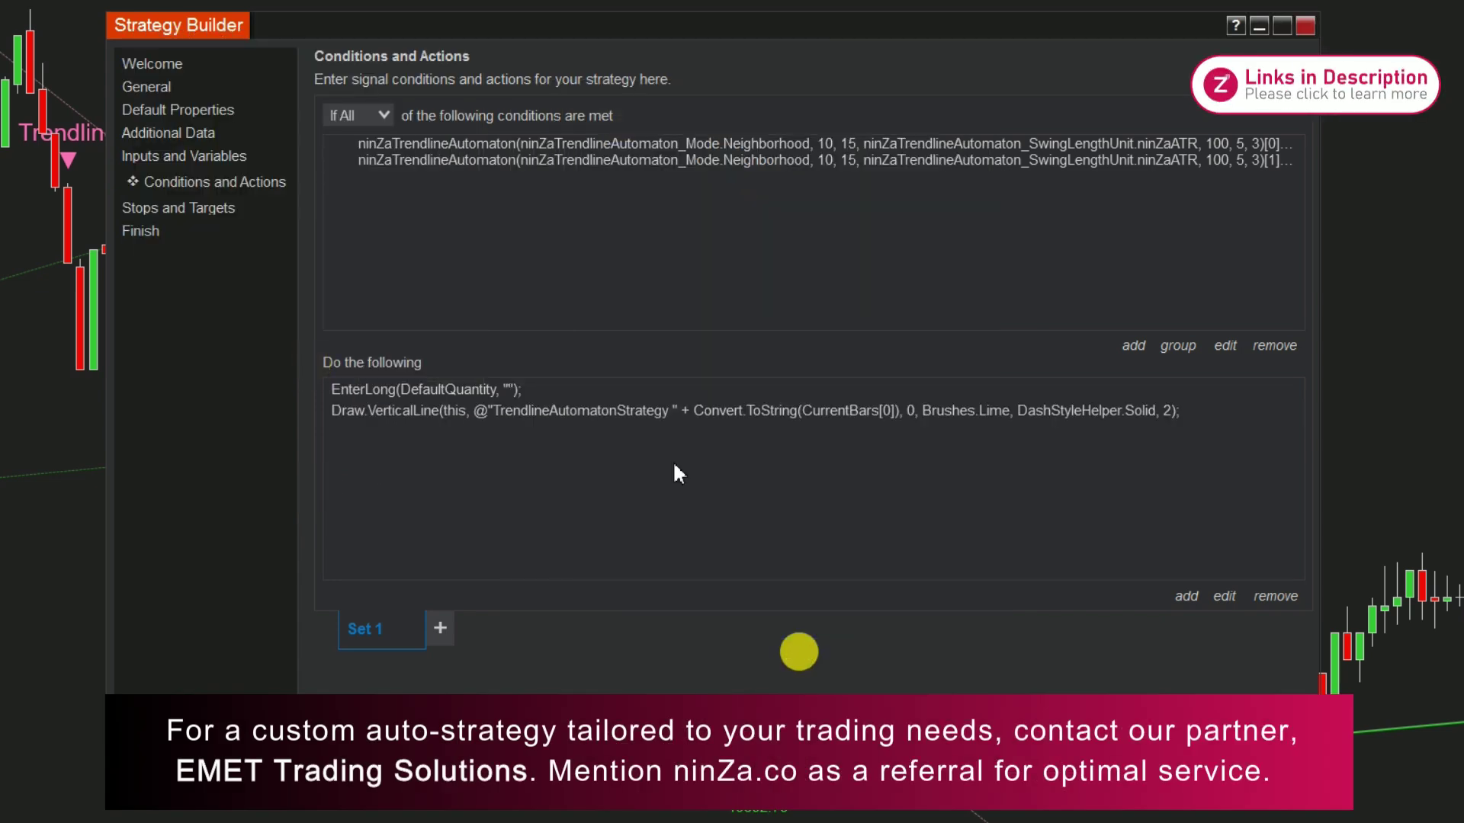
right_click(375, 633)
left_click(496, 675)
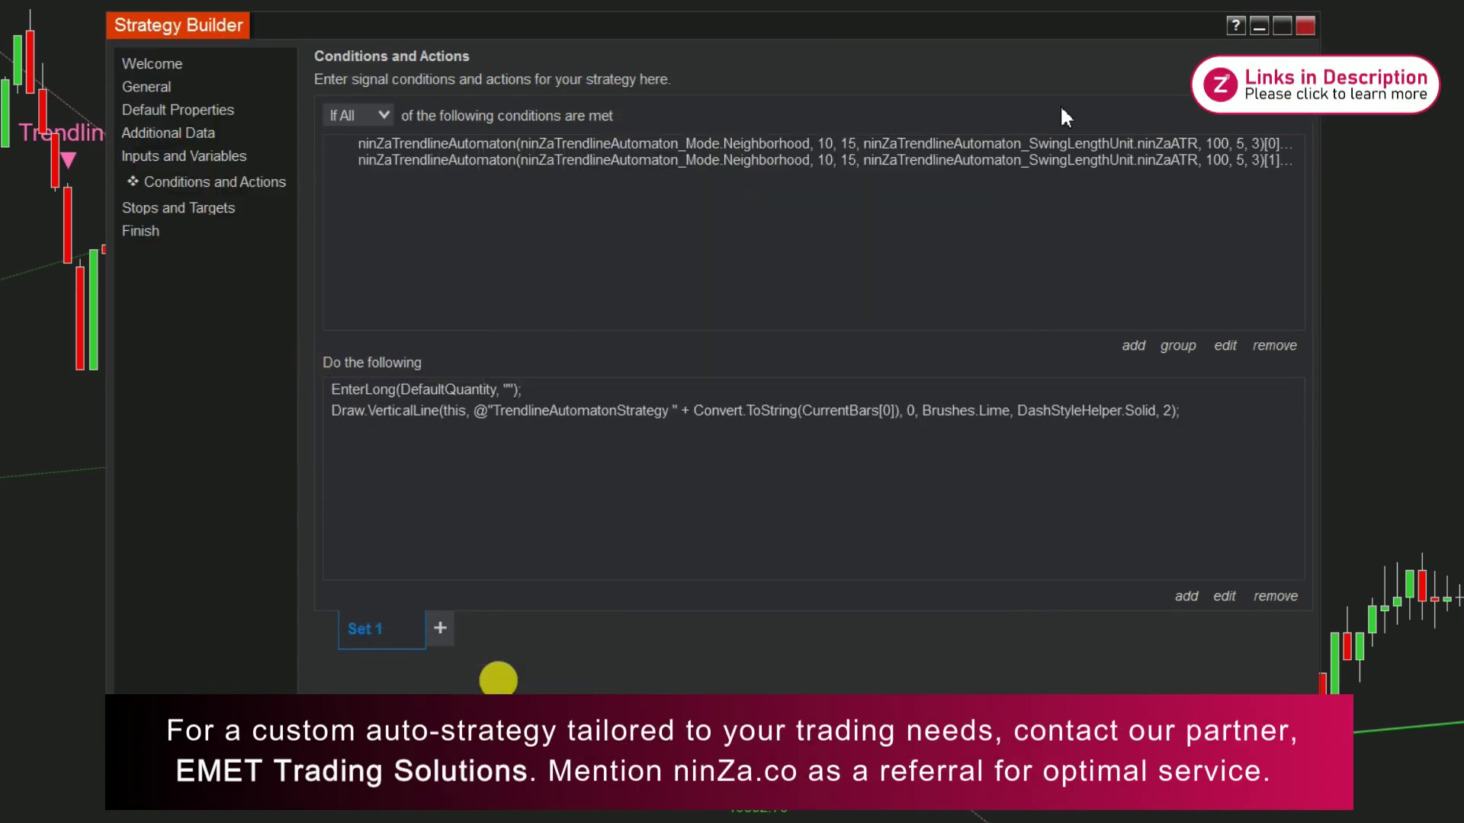
left_click(1089, 143)
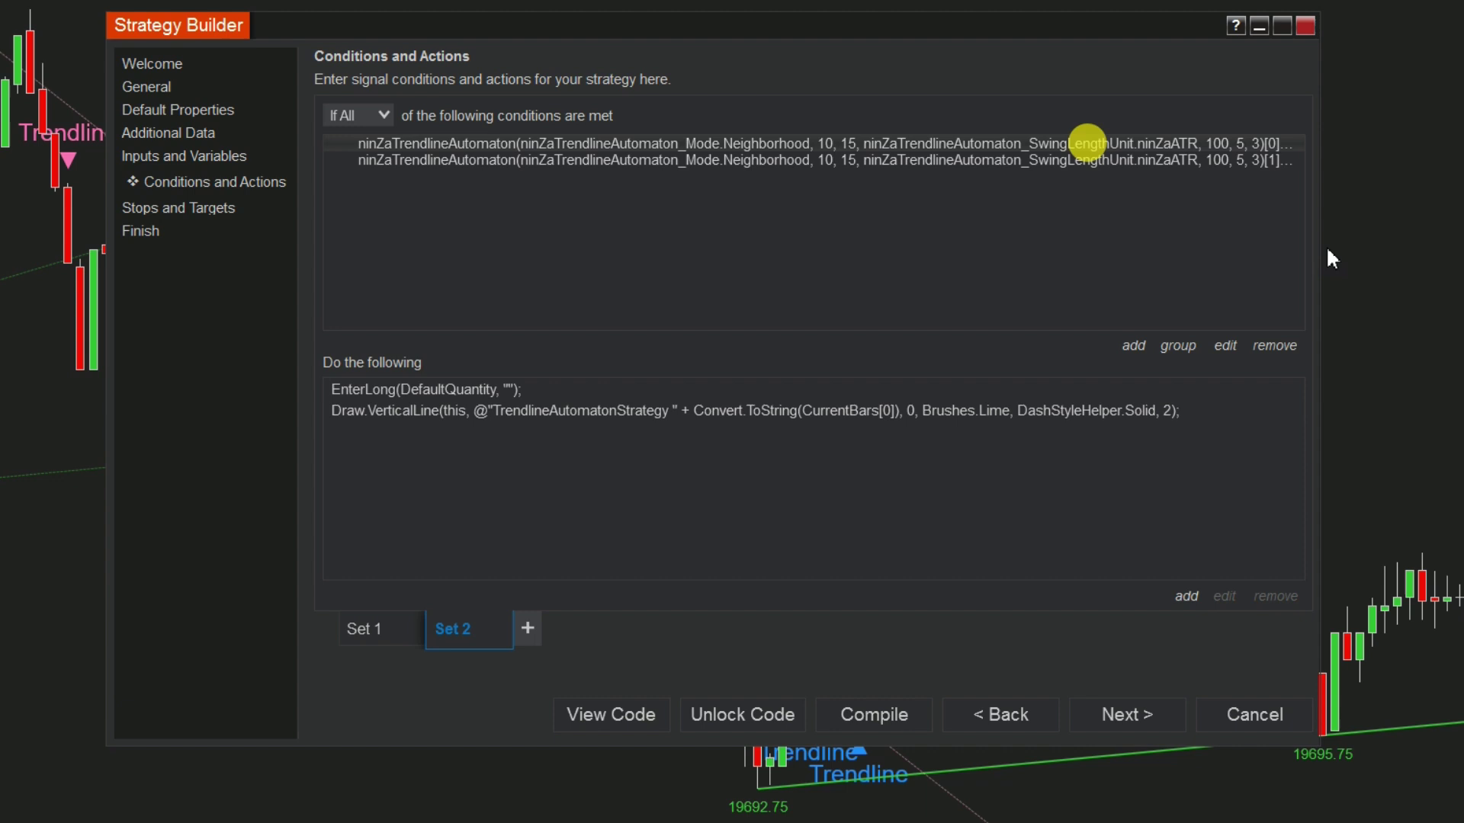
left_click(1225, 346)
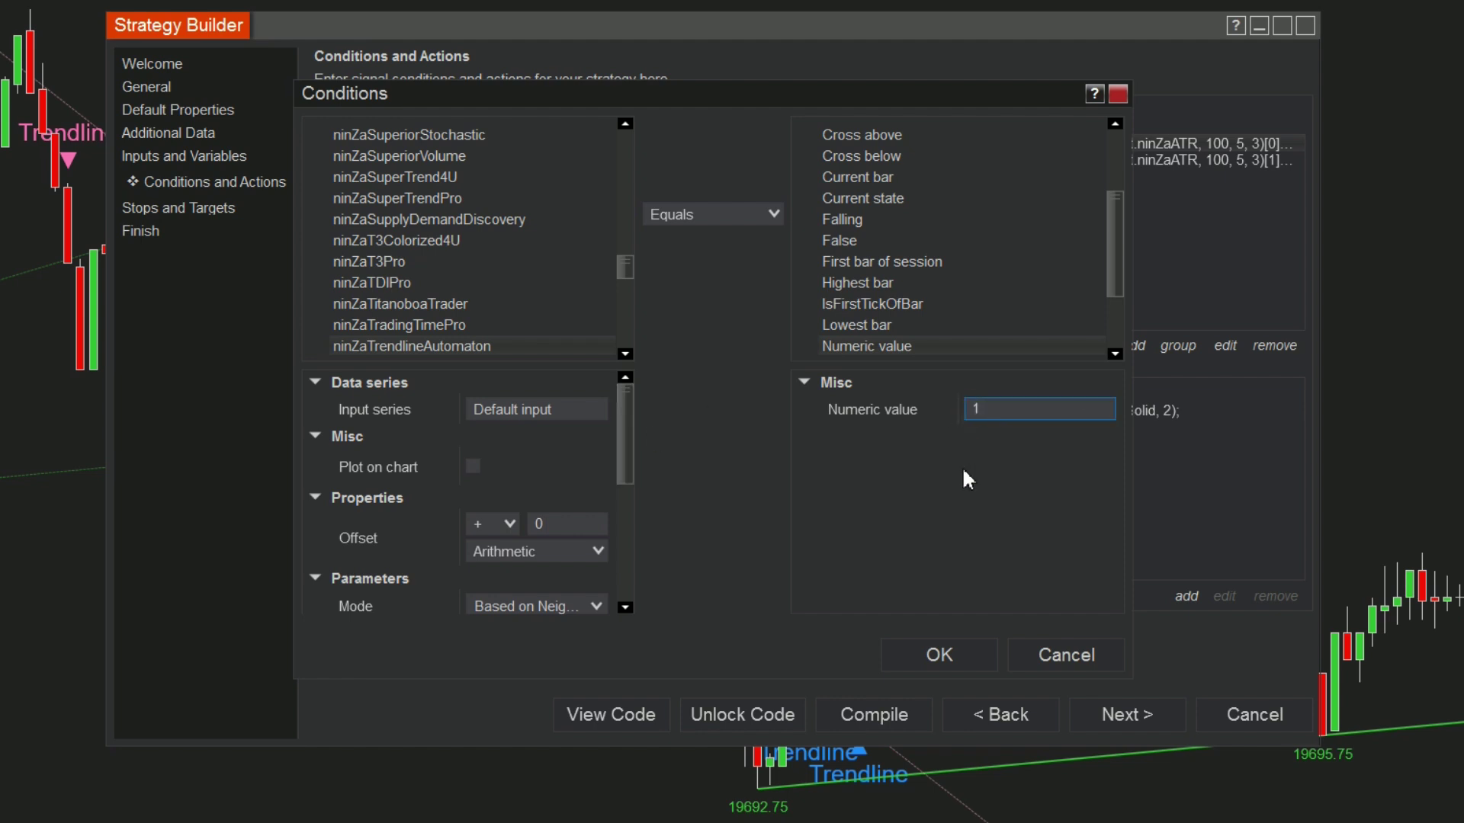
type("-1")
left_click(962, 643)
- Change Set 2's second condition to compare against 0
left_click(1049, 168)
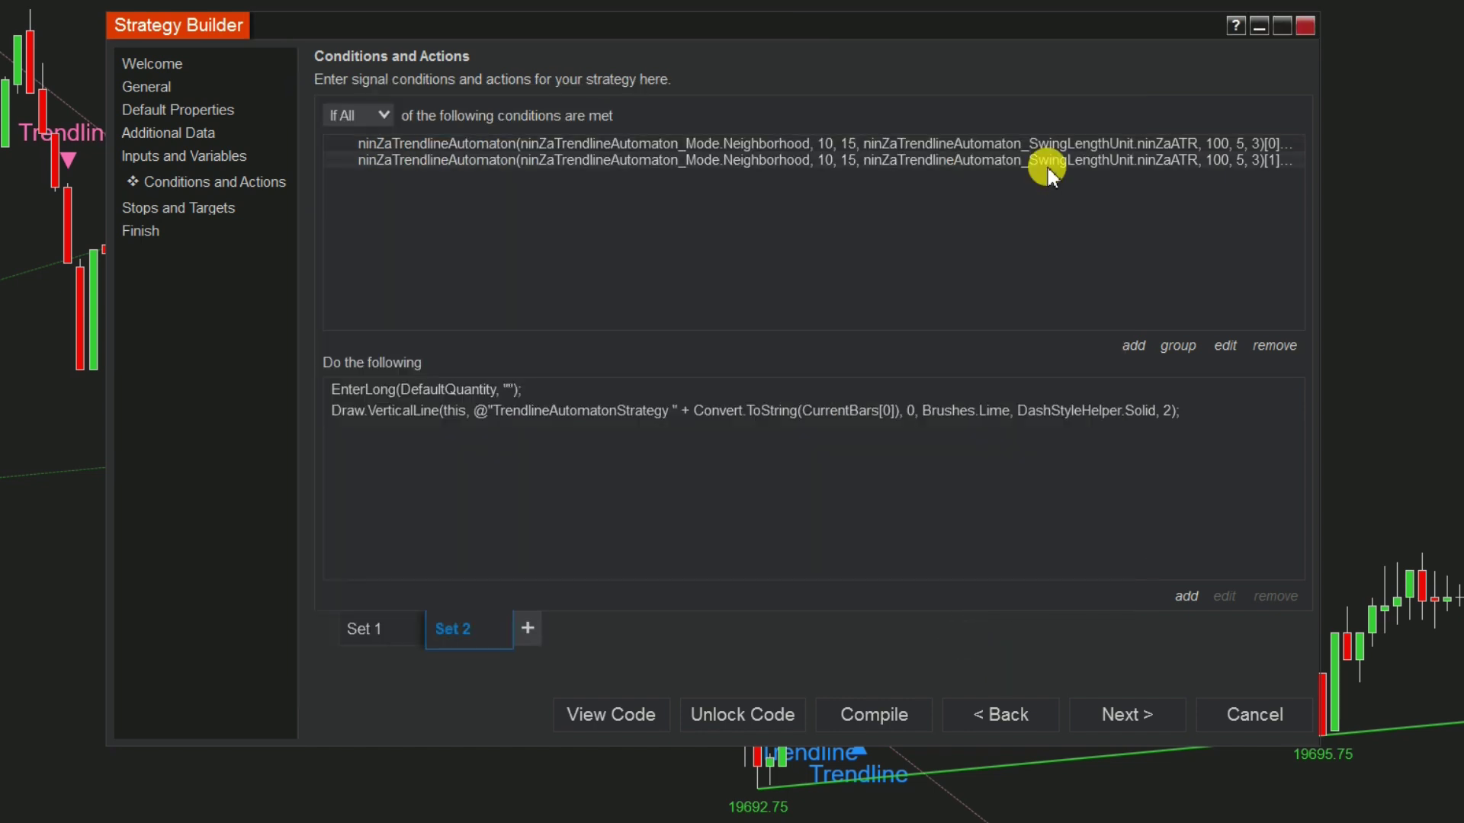
left_click(1225, 347)
left_click(970, 412)
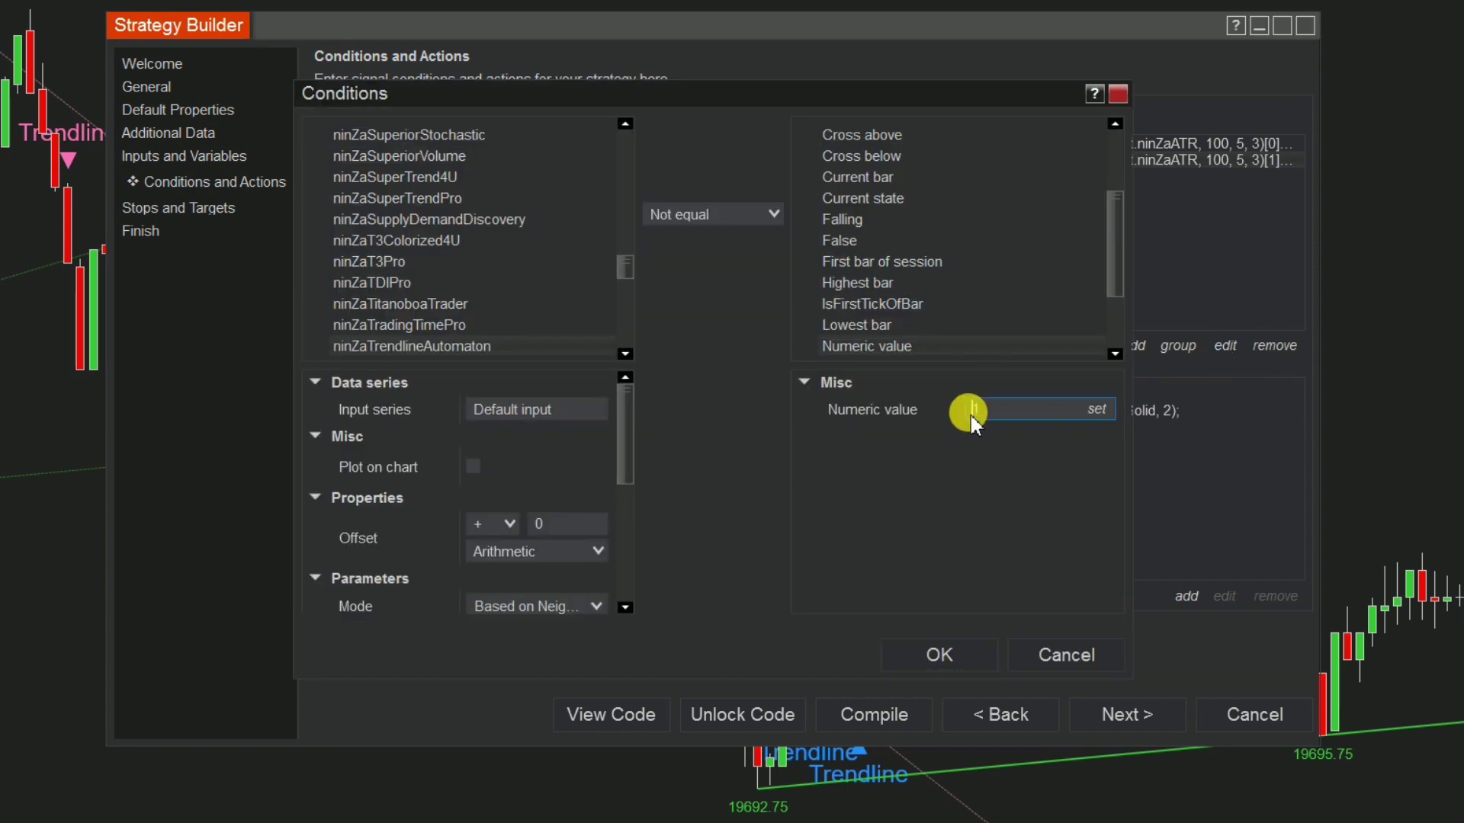
type("0")
left_click(942, 652)
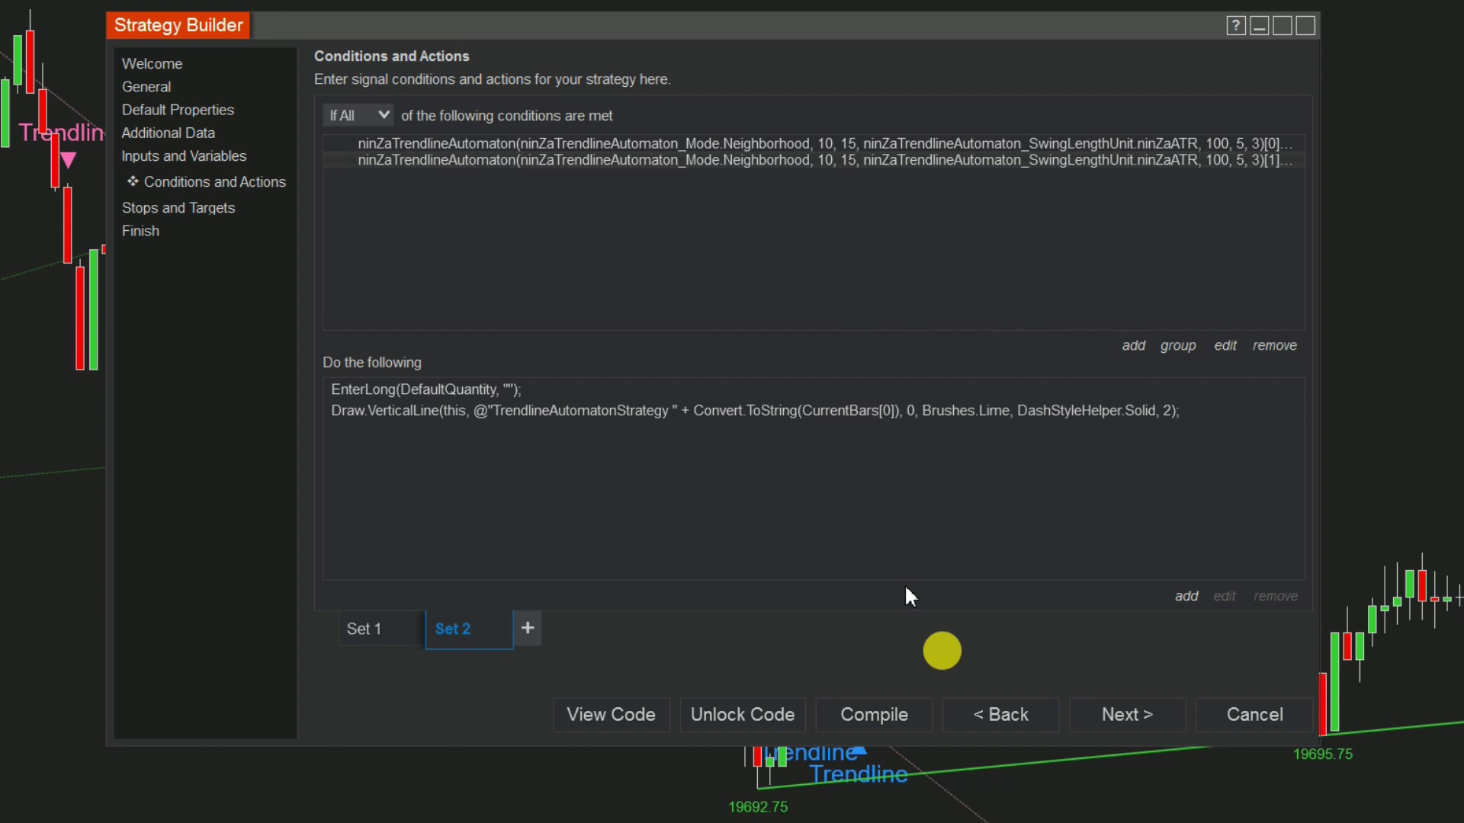
left_click(476, 390)
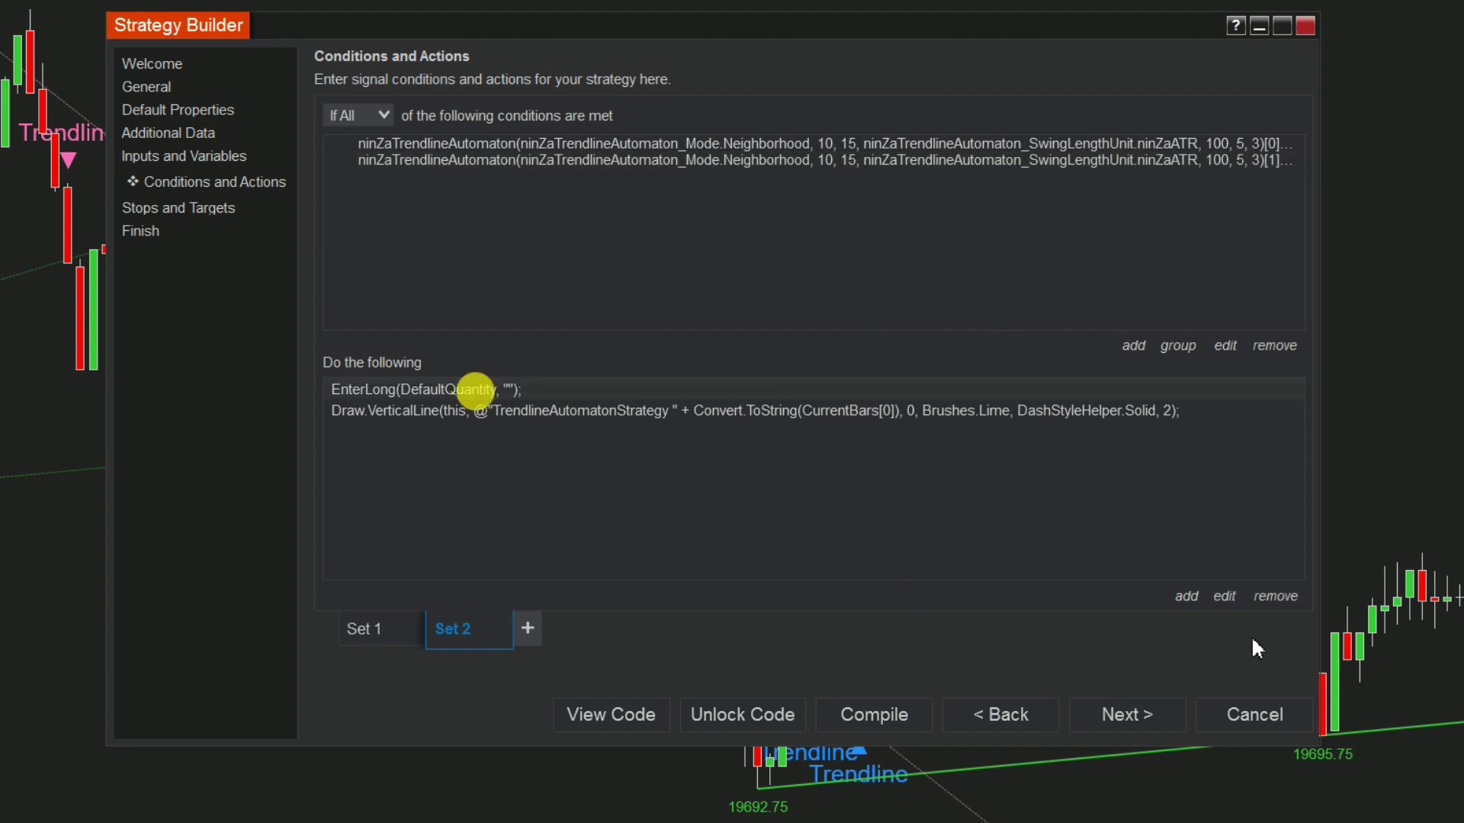
- Switch Set 2's entry action to Enter short position
left_click(1225, 596)
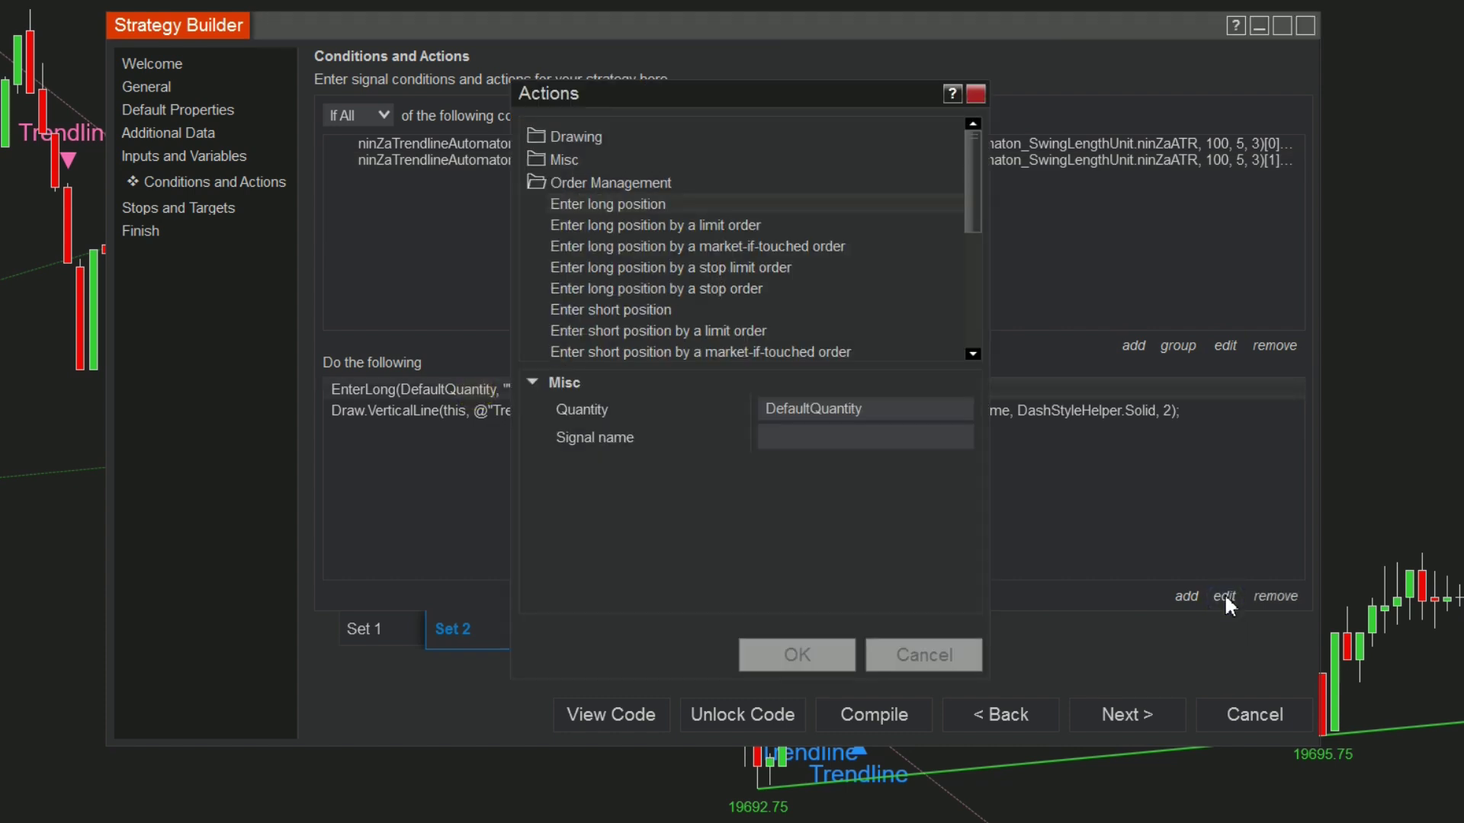
left_click(660, 309)
left_click(809, 650)
- Make Set 2's vertical line OrangeRed
left_click(869, 411)
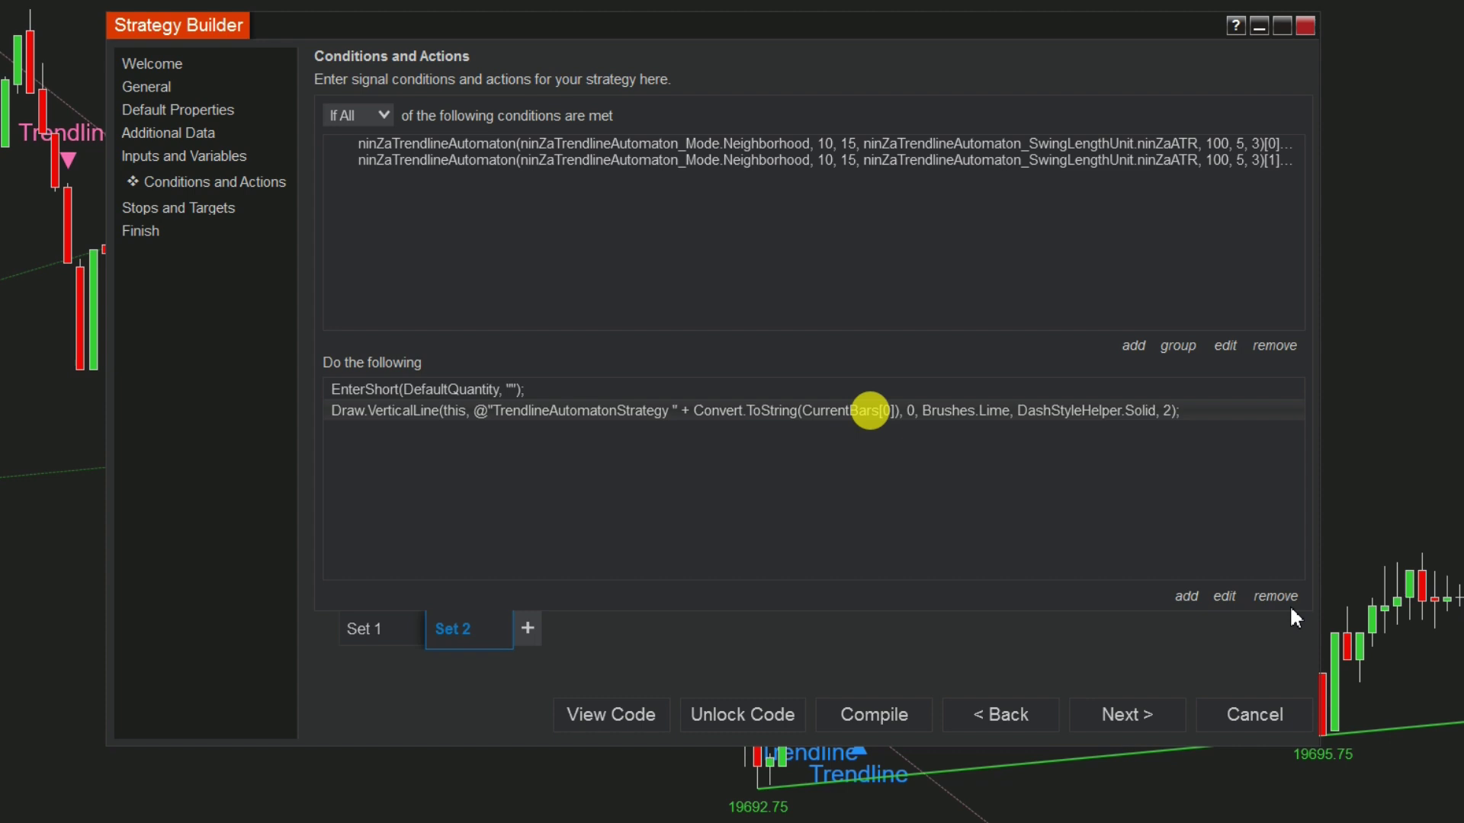
left_click(1225, 596)
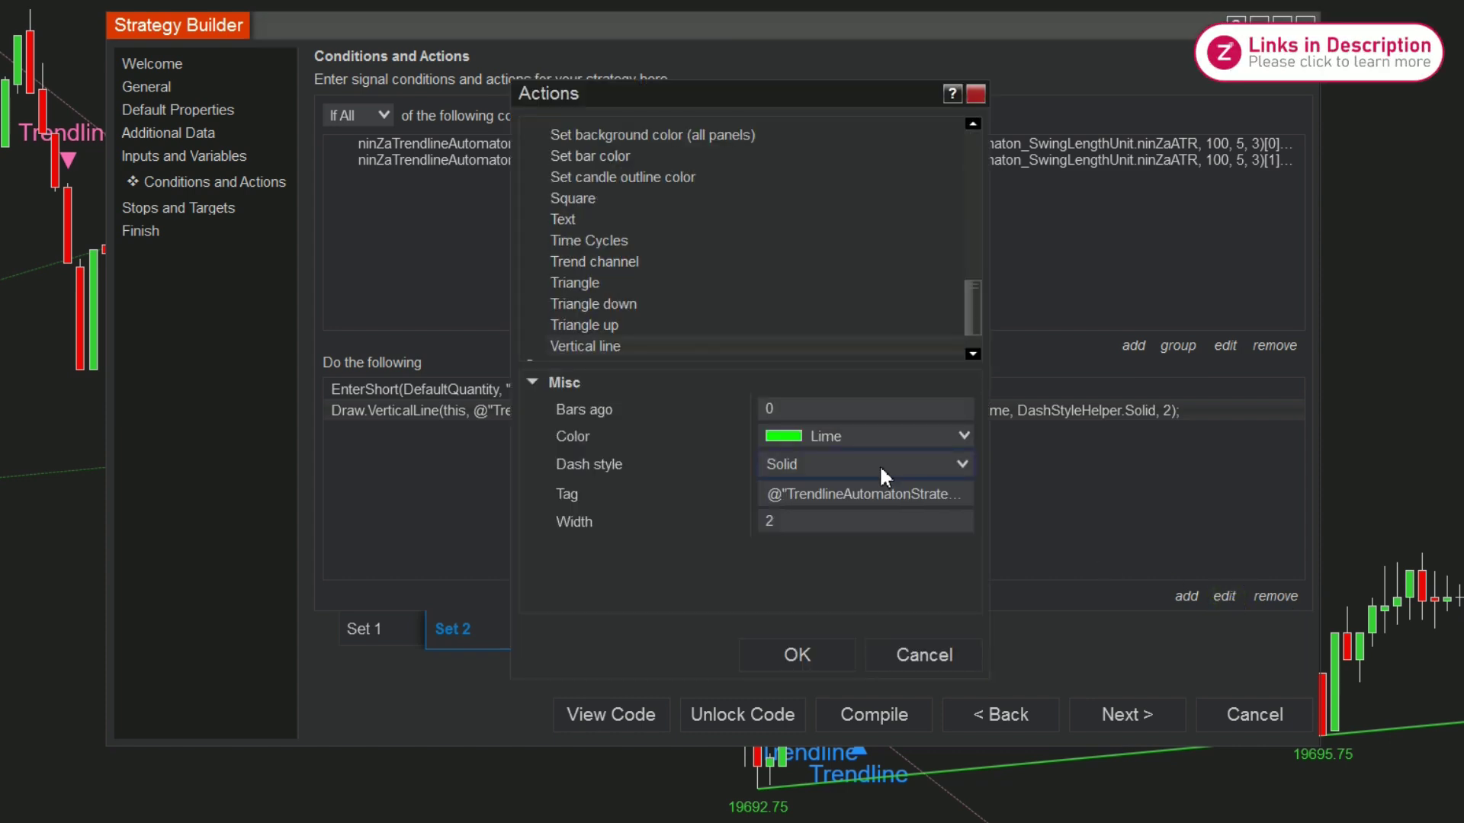
left_click(959, 441)
left_click(895, 194)
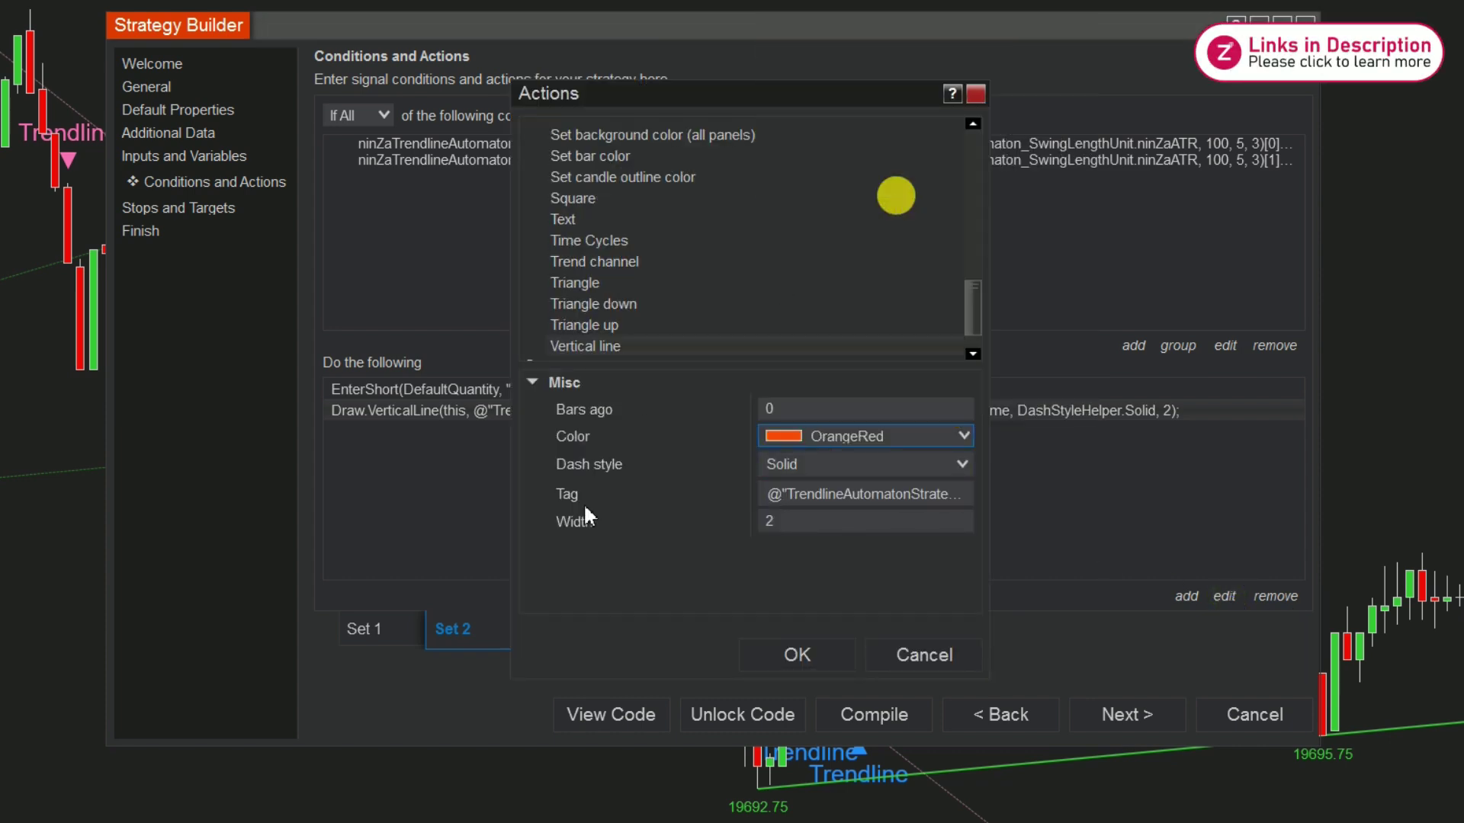
left_click(790, 657)
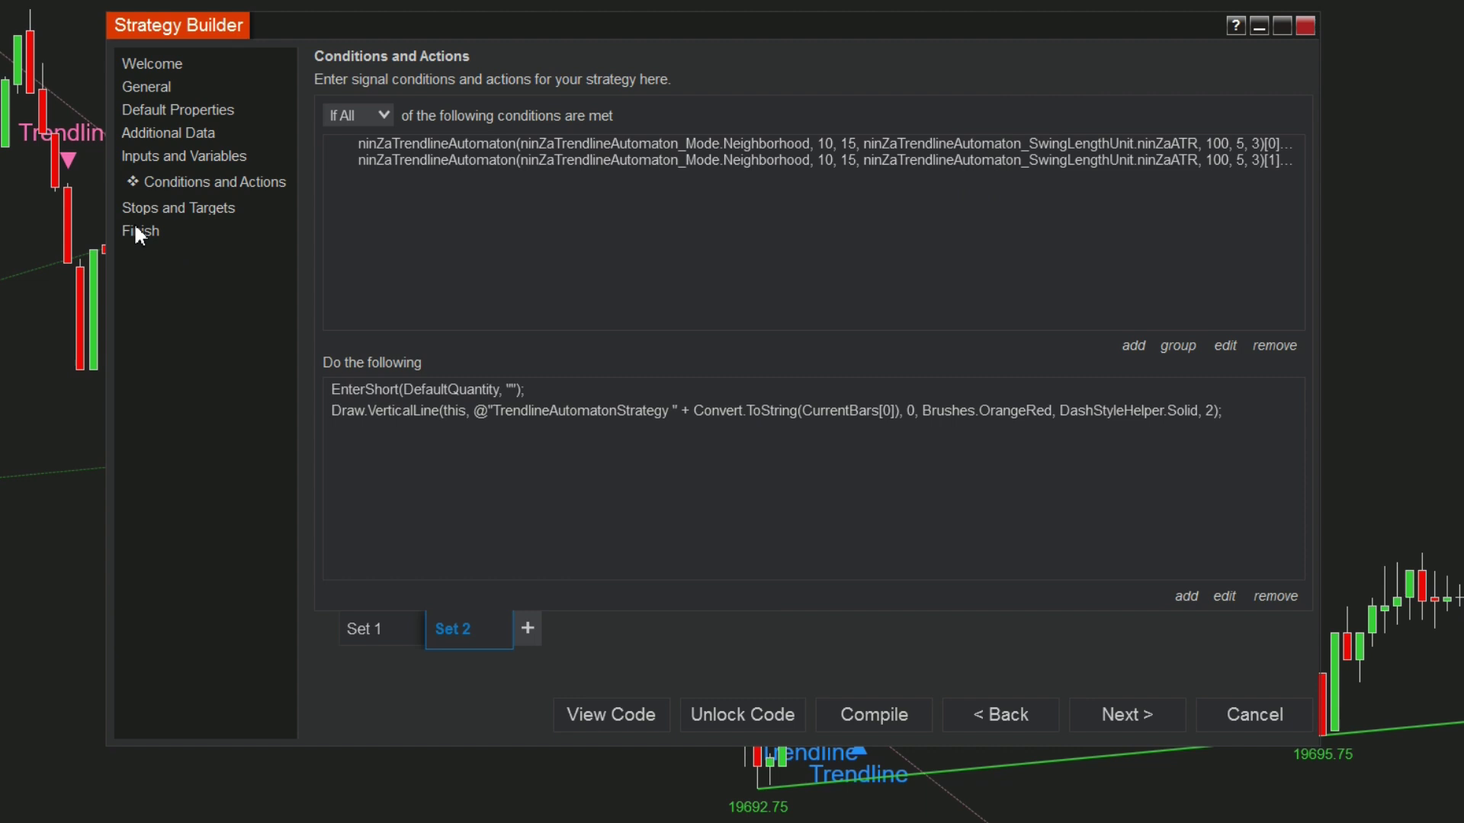
- Add a profit target measured in Ticks with a value of 150
left_click(223, 209)
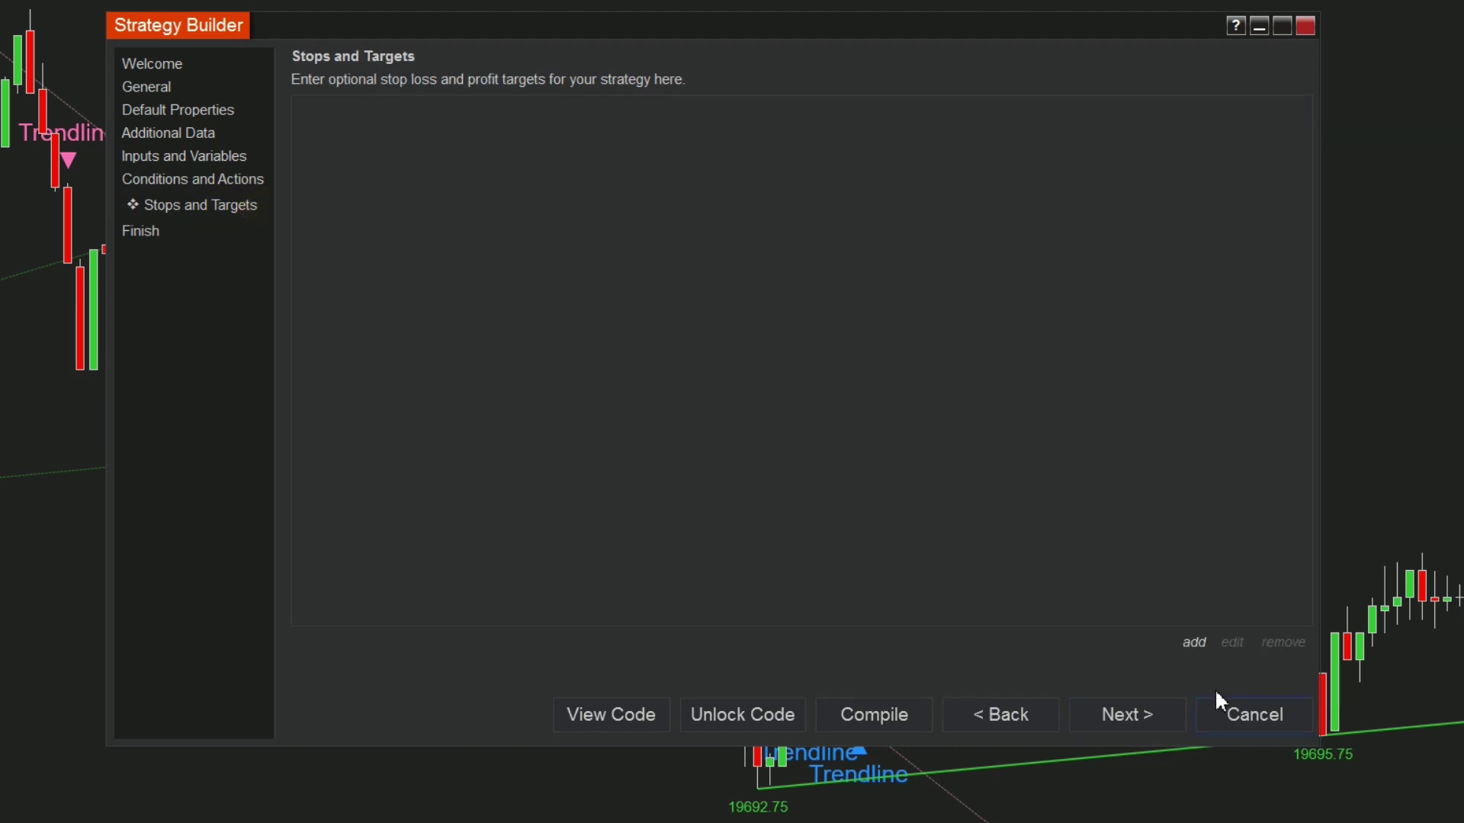
left_click(1195, 645)
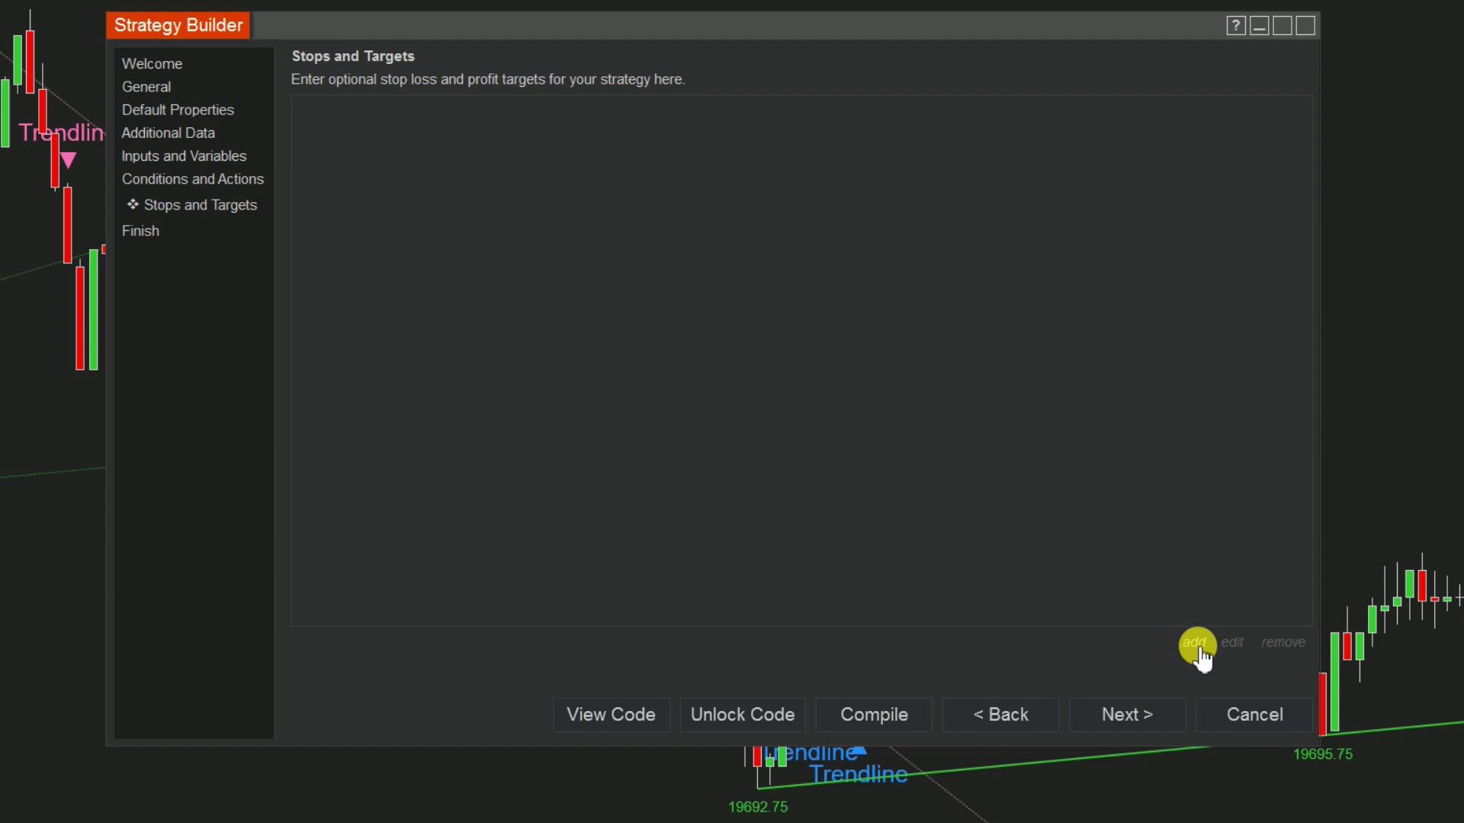
left_click(598, 179)
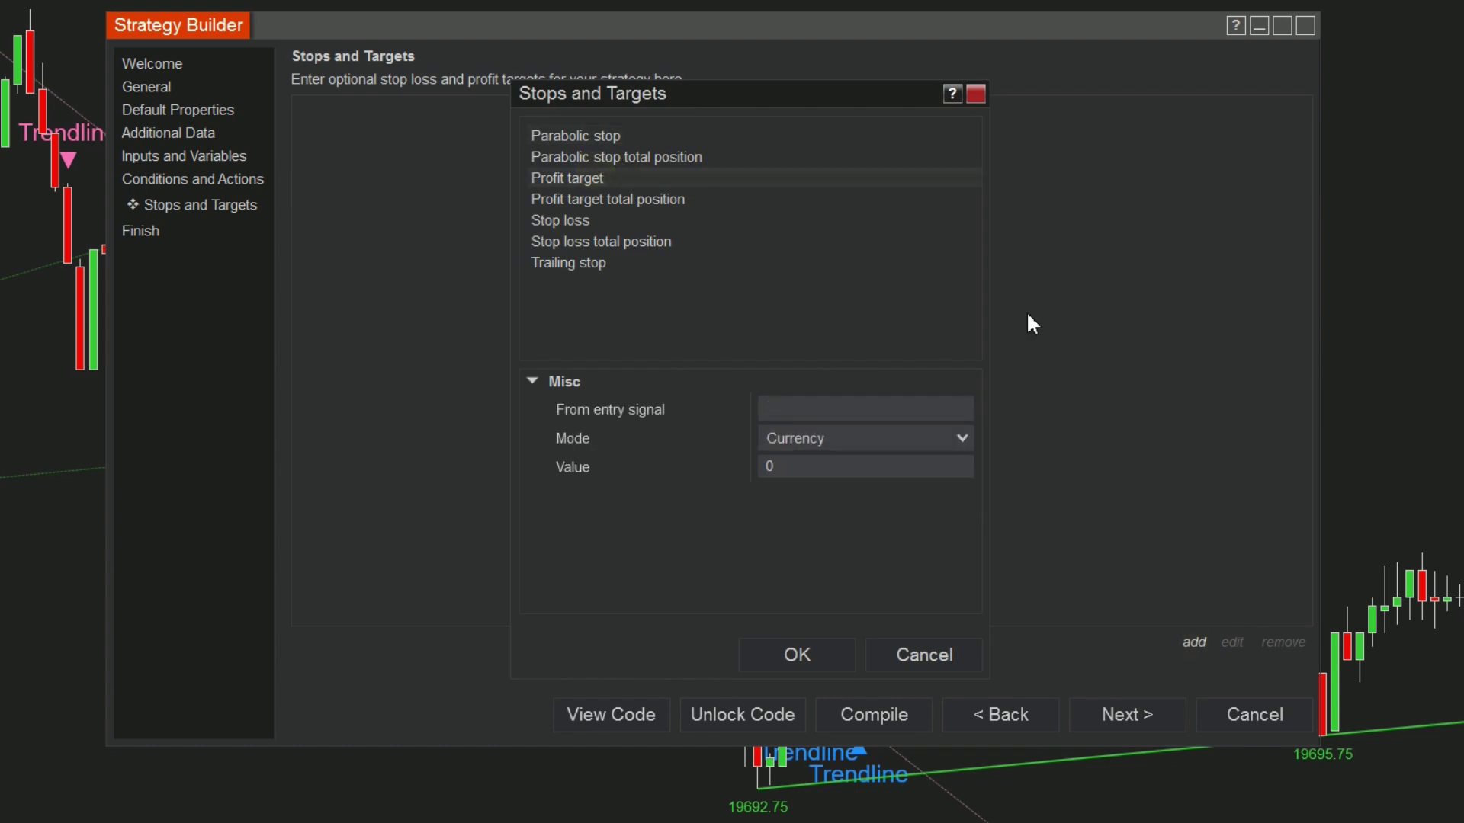
left_click(958, 441)
left_click(856, 536)
left_click(770, 469)
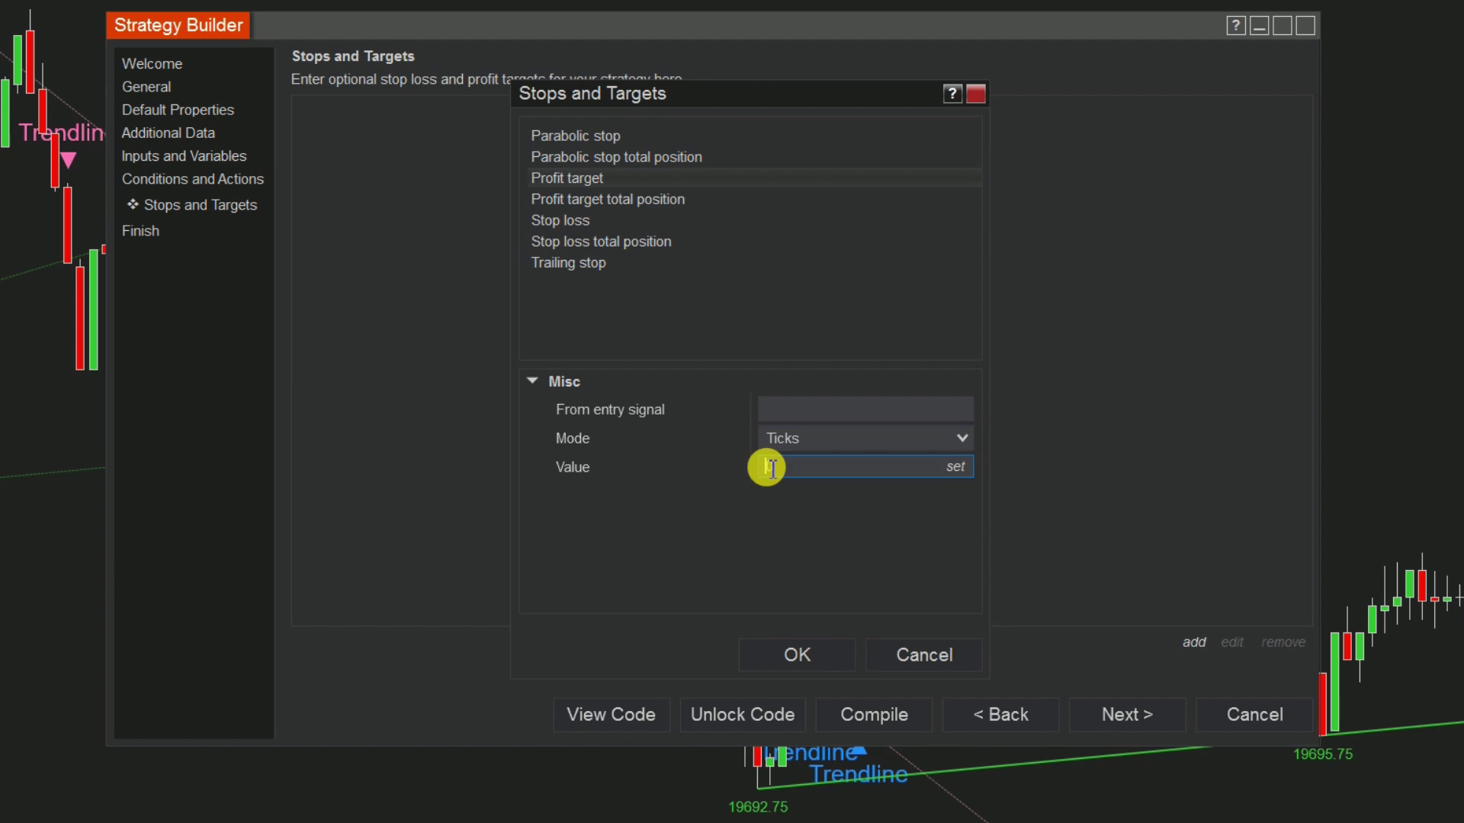
left_click(787, 653)
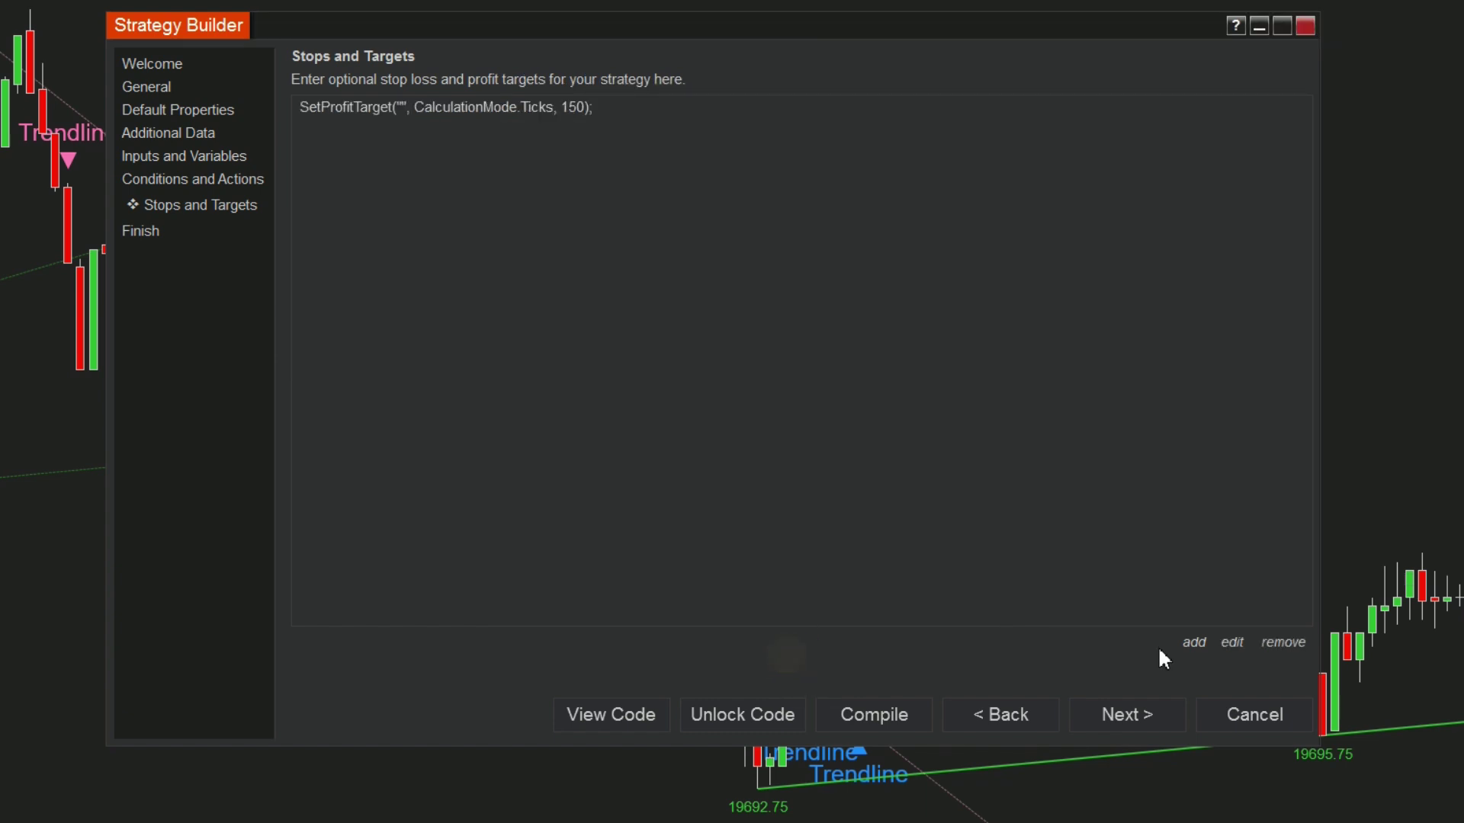
- Add a 50-tick stop loss and finish the strategy wizard
left_click(1194, 645)
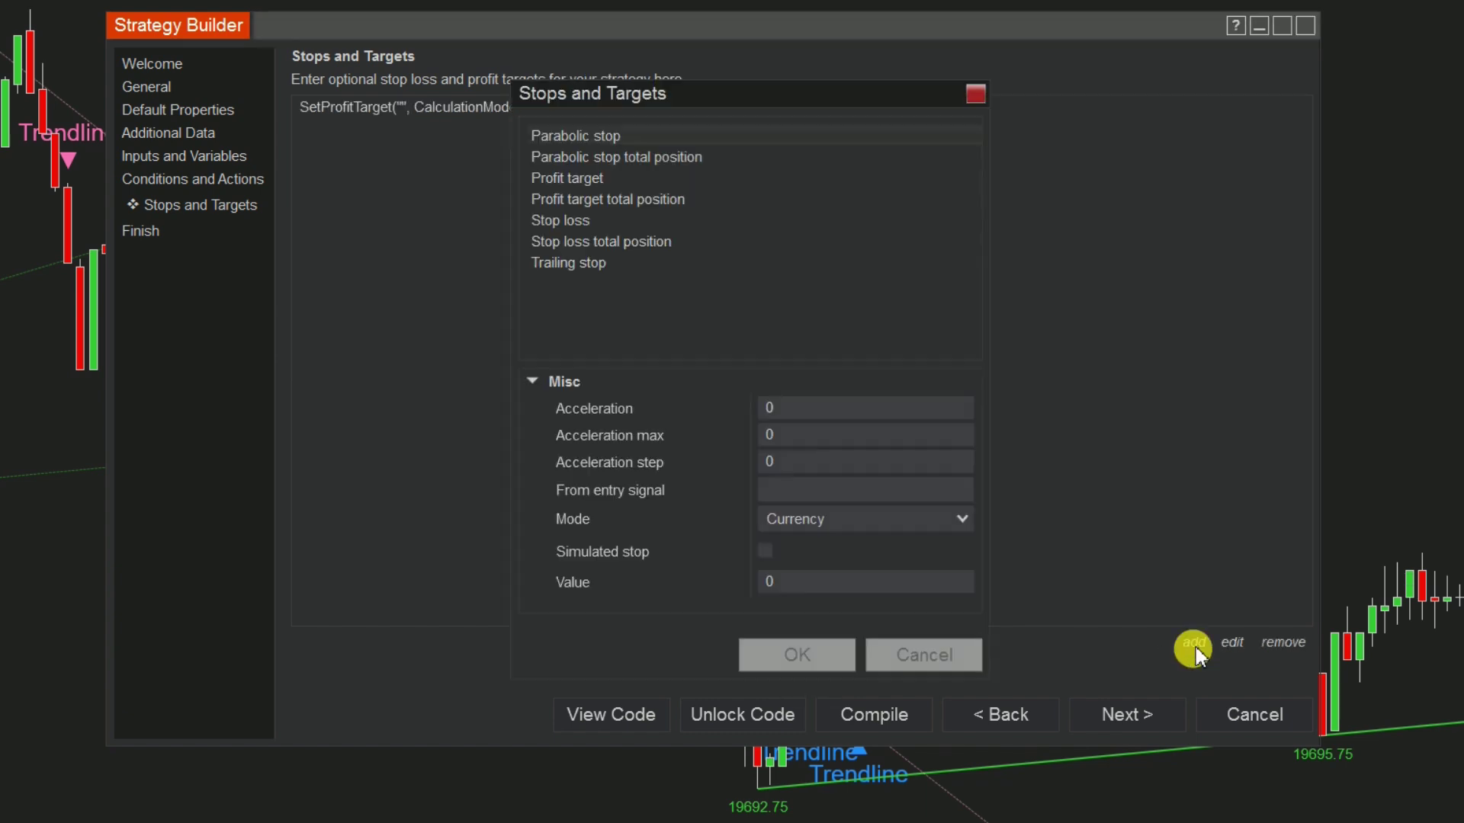
left_click(572, 219)
left_click(962, 438)
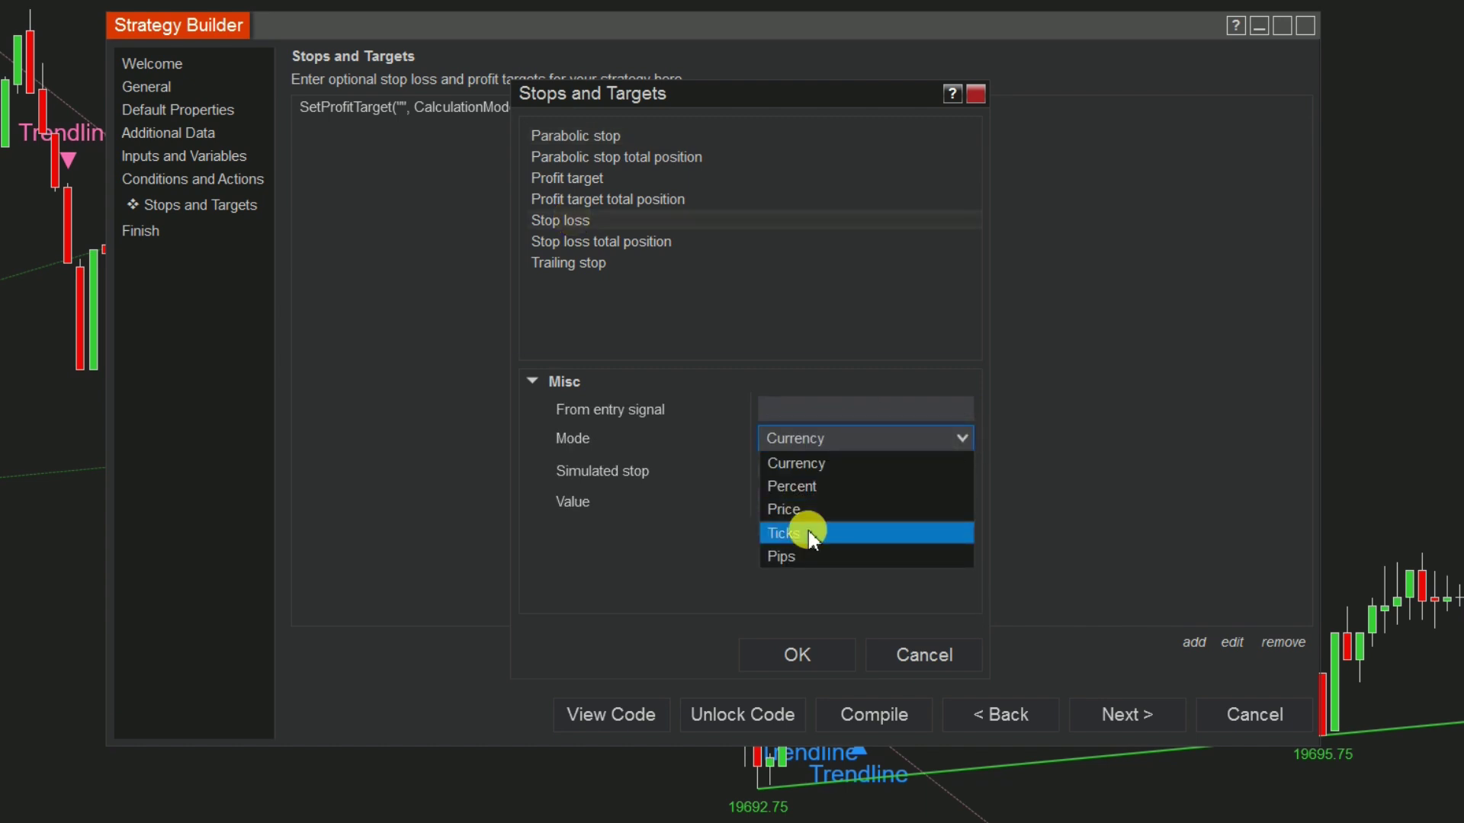
left_click(810, 534)
left_click(769, 501)
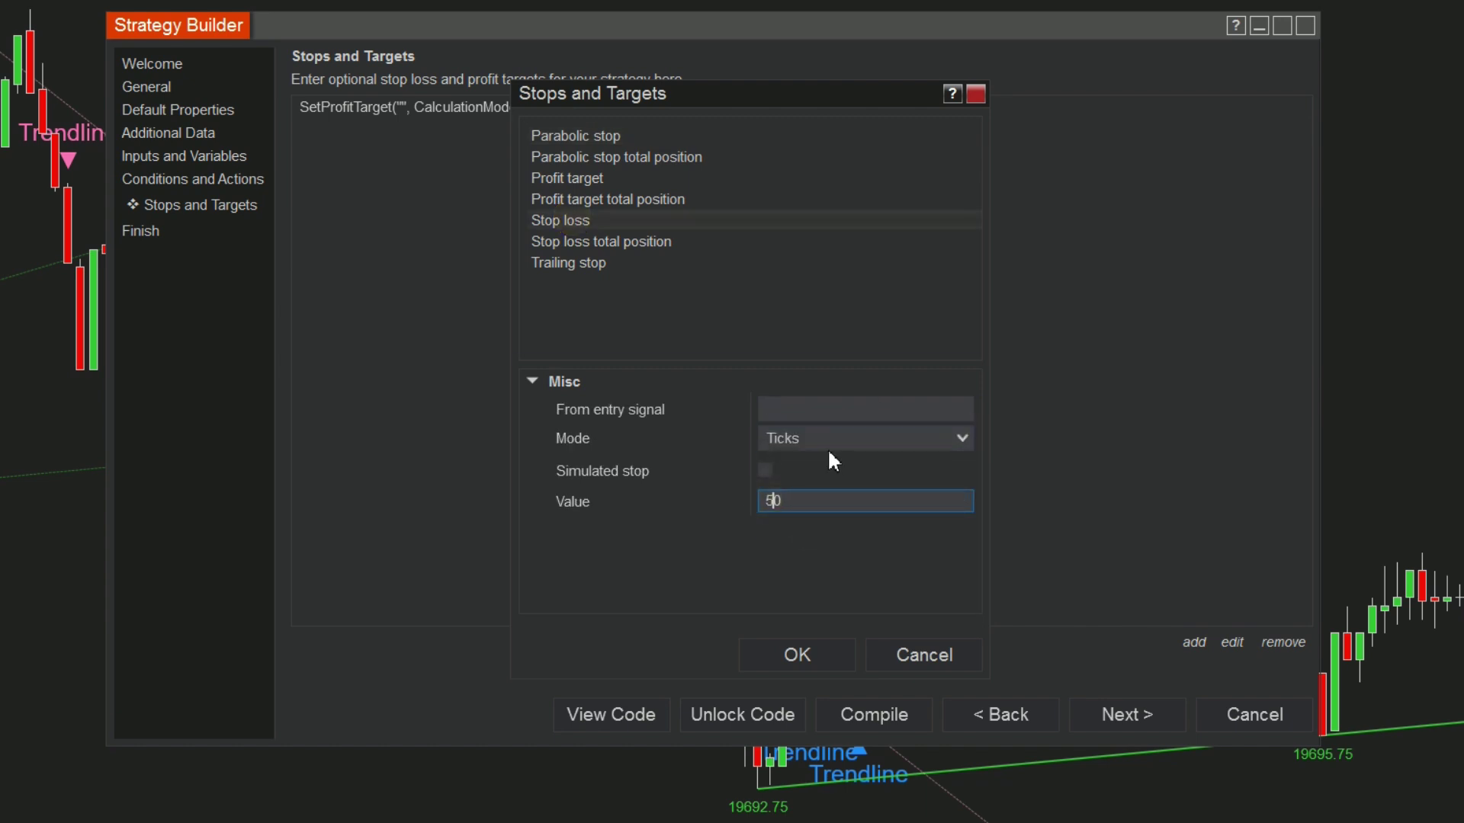
left_click(798, 654)
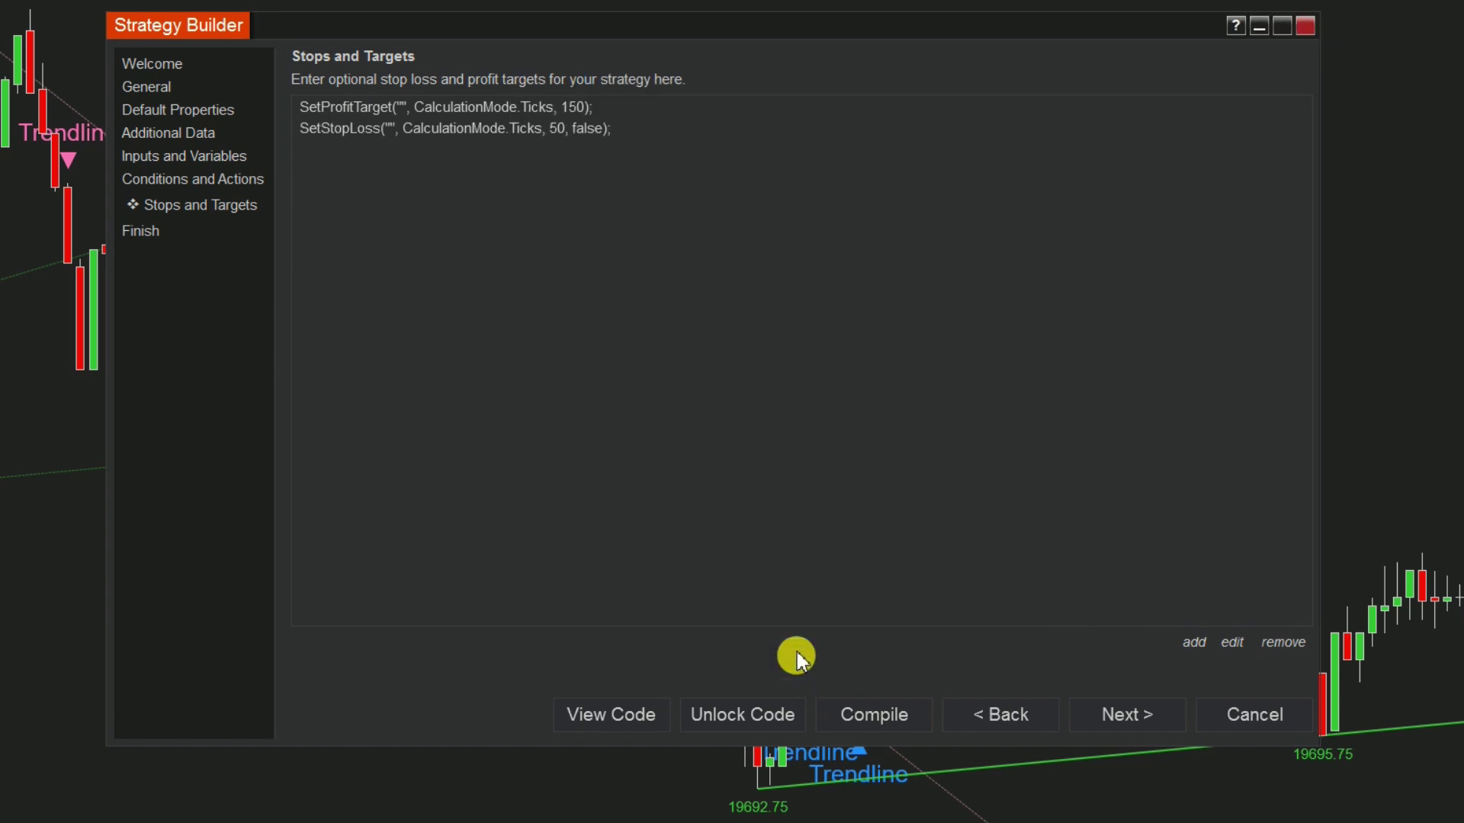
left_click(1140, 716)
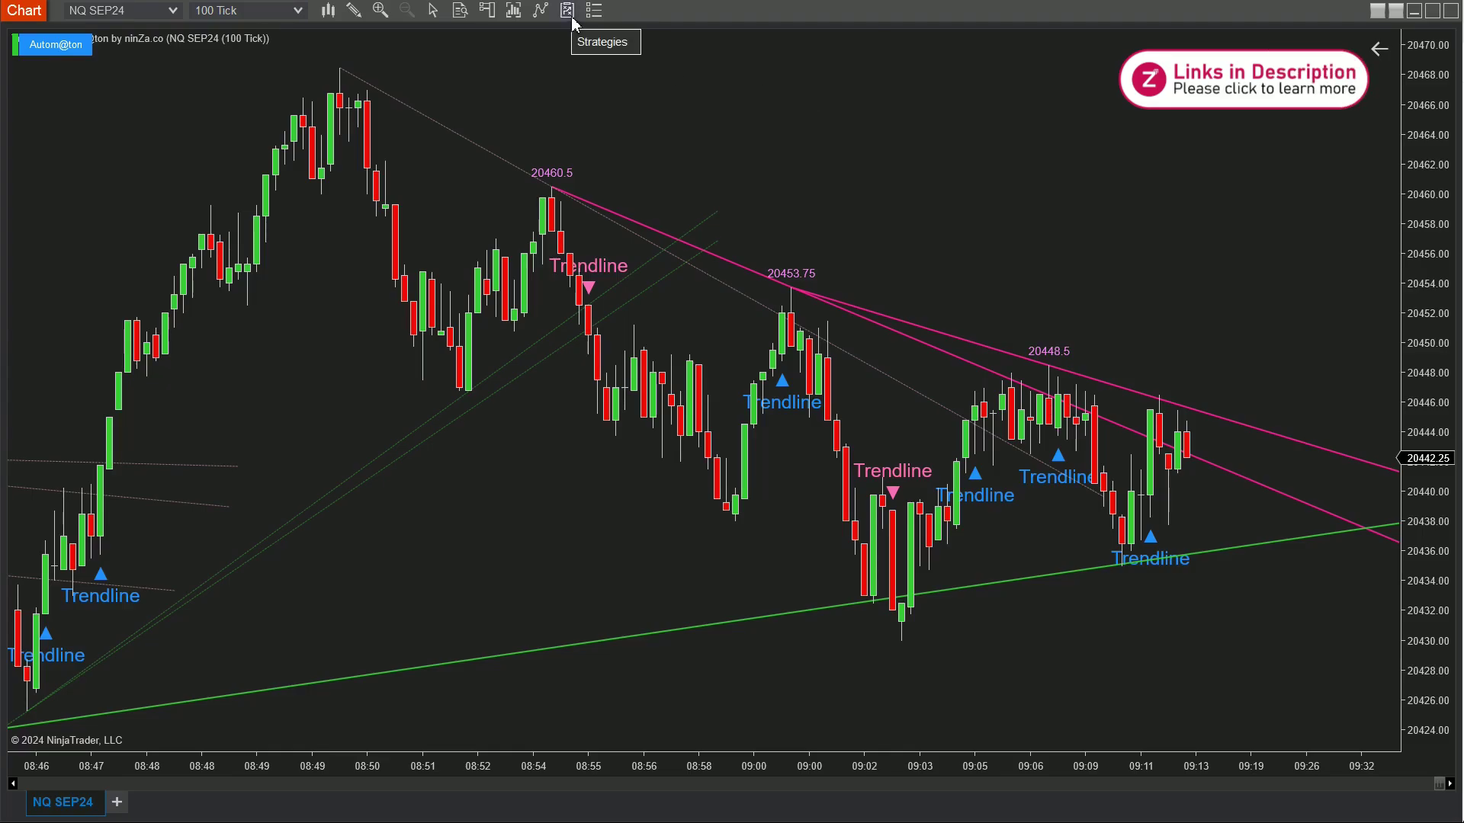
- From the chart's Strategies window, add TrendlineAutomatonStrategy to the Configured list
right_click(684, 101)
left_click(943, 233)
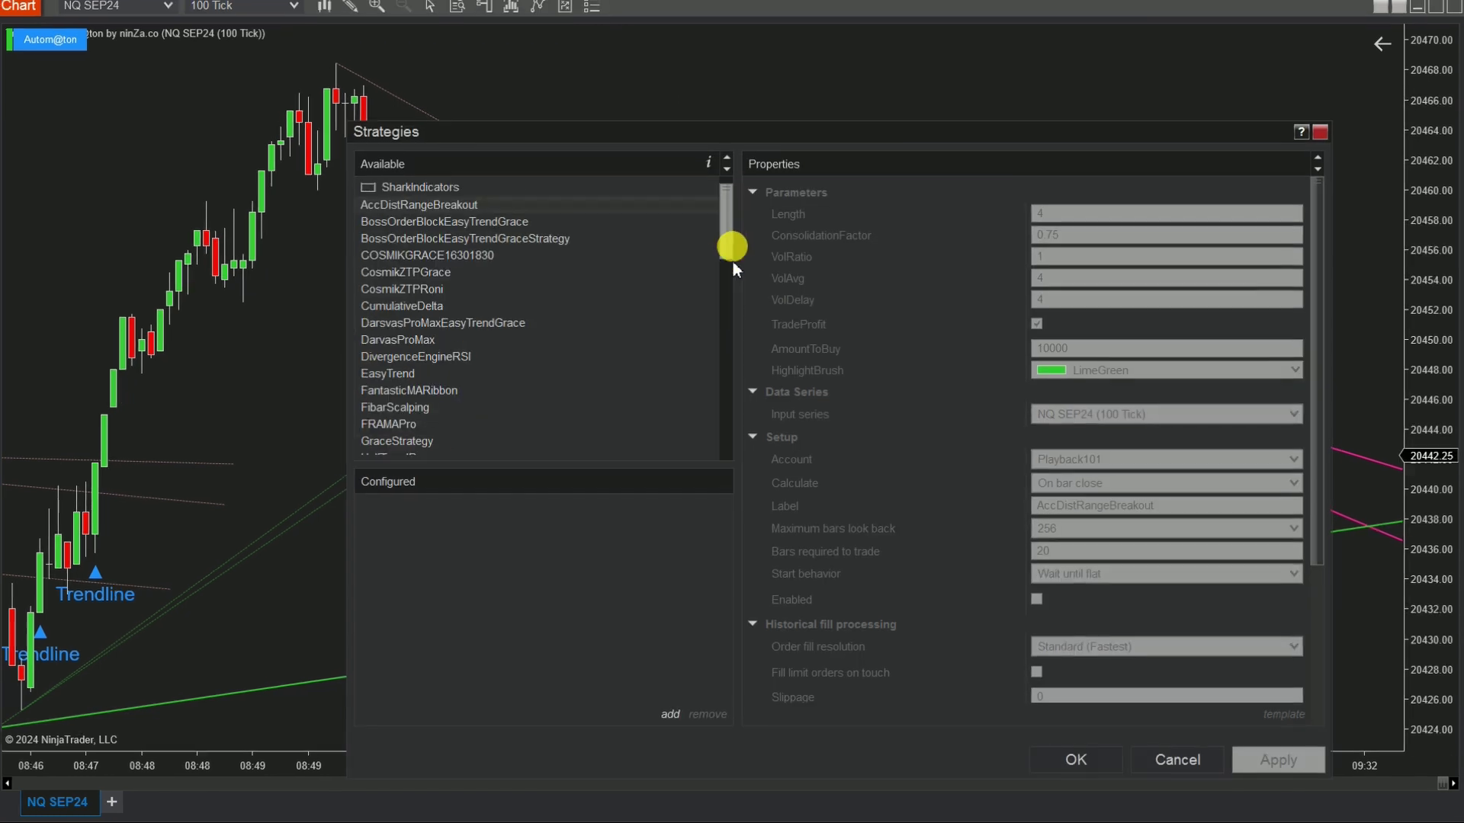
left_click_drag(734, 263, 720, 409)
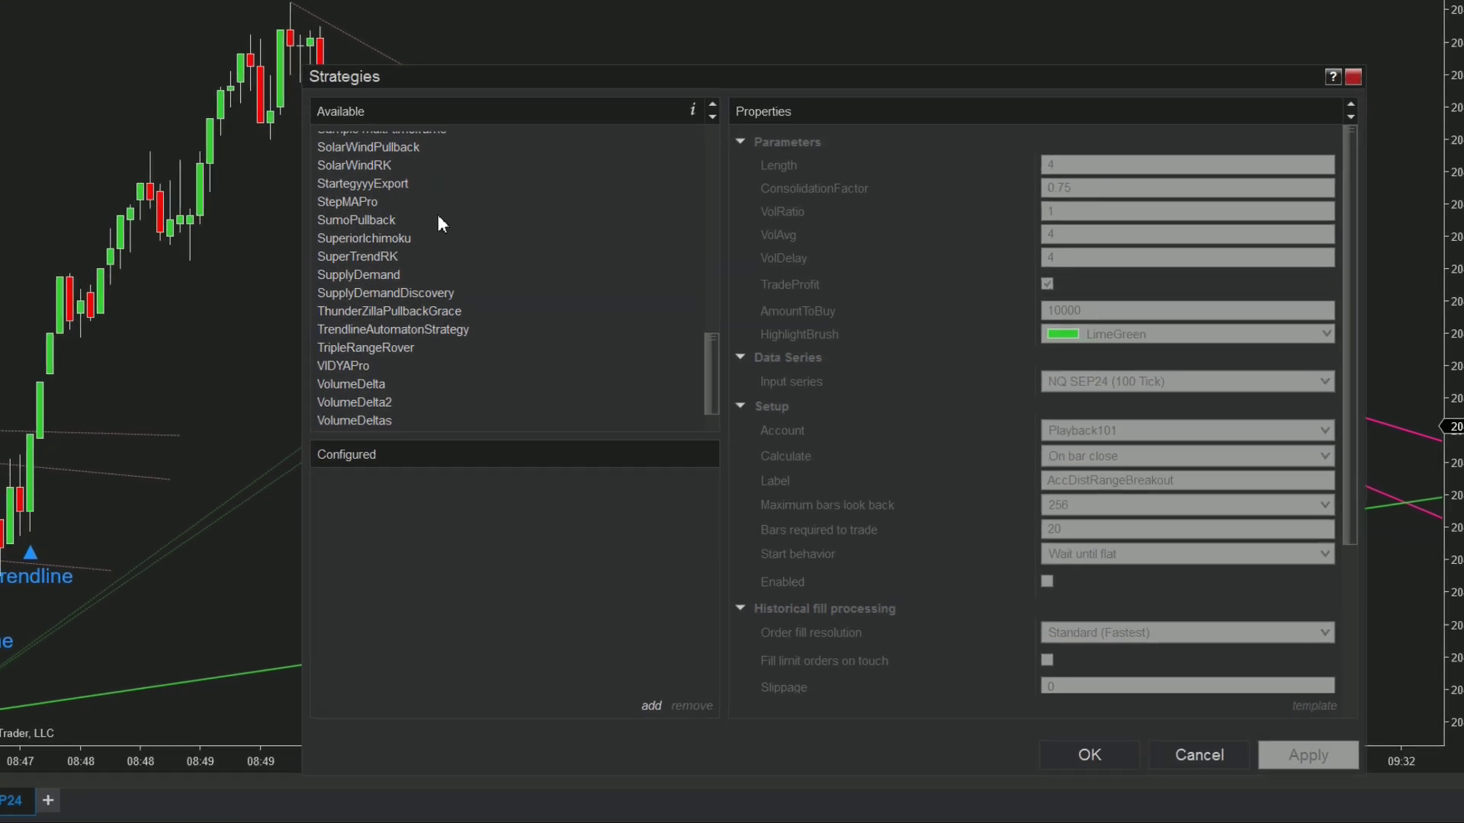
left_click(444, 335)
left_click(424, 317)
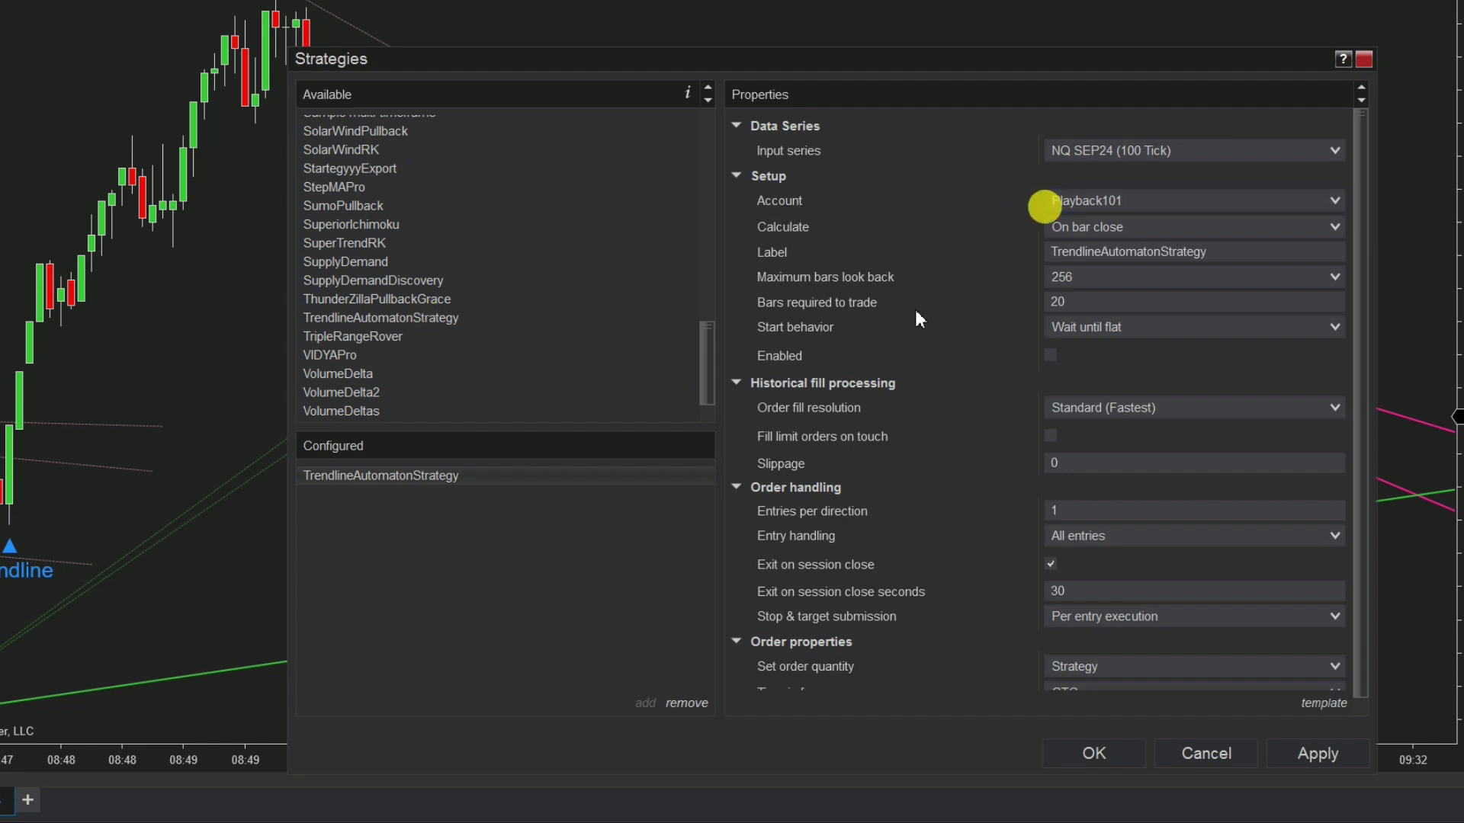
- Apply TrendlineAutomatonStrategy to the NQ SEP24 chart and scroll to the newest bars
left_click(1095, 753)
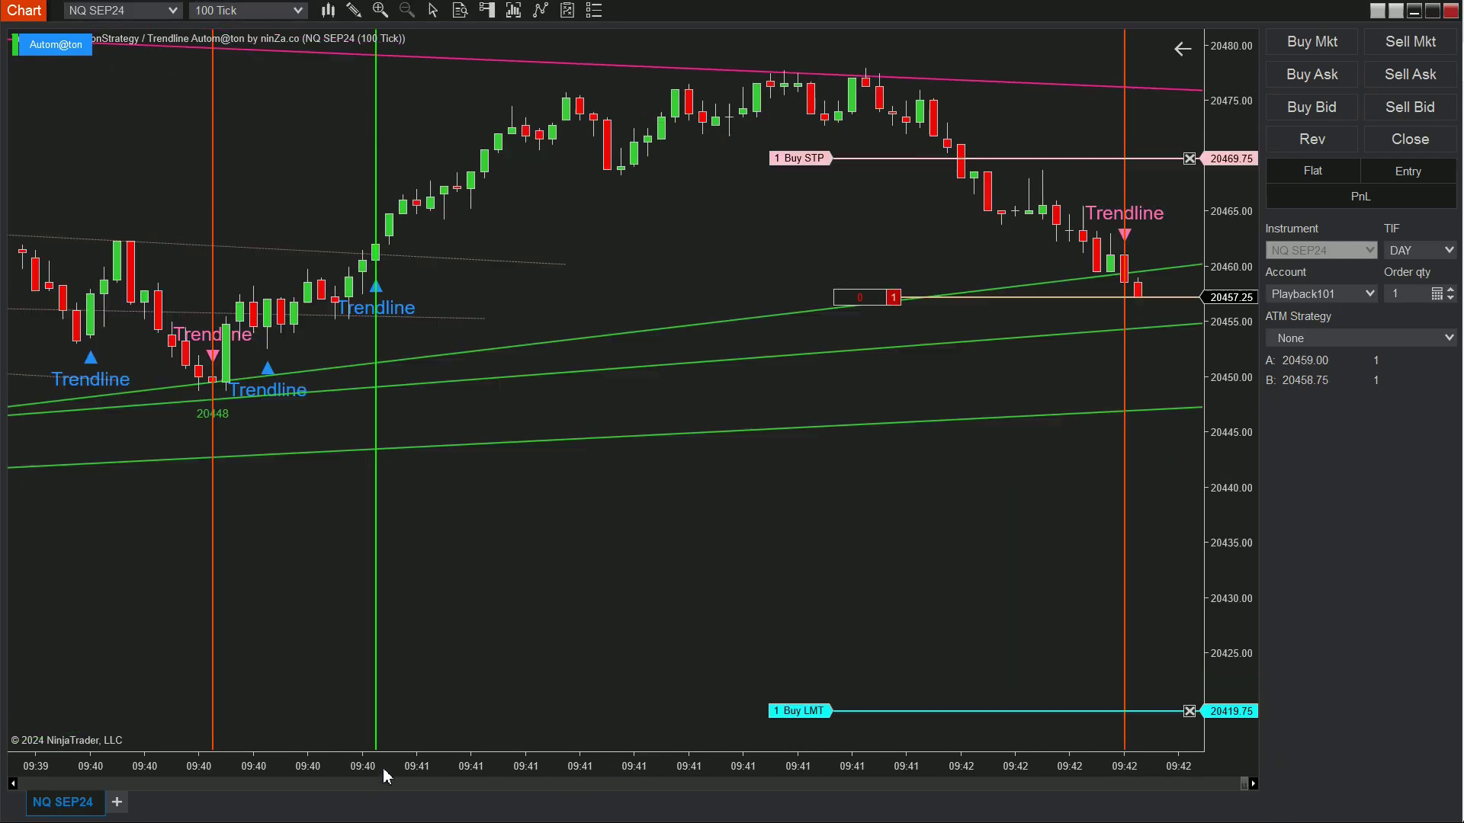
left_click_drag(690, 532, 88, 532)
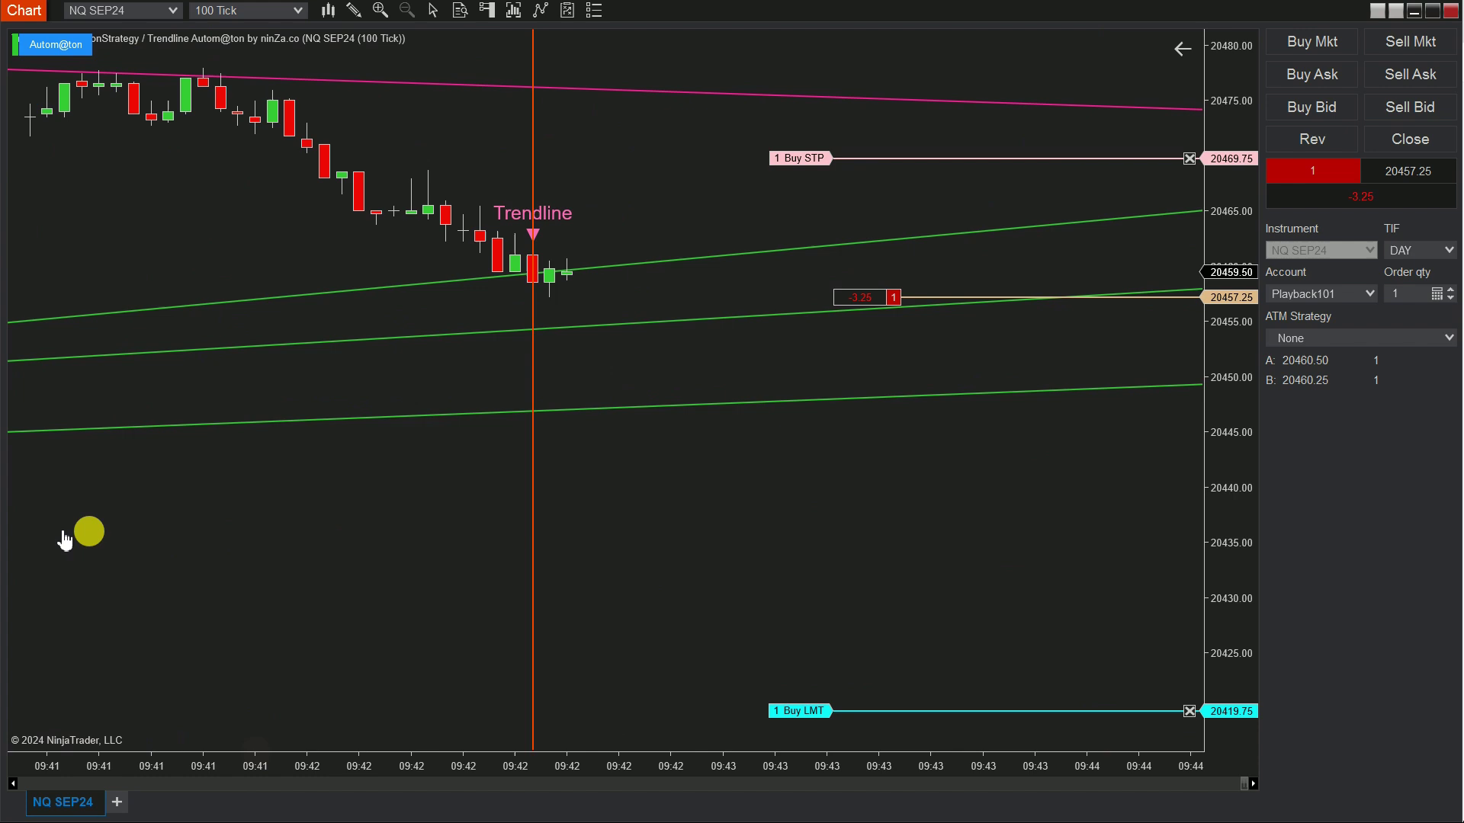
left_click_drag(249, 562, 42, 579)
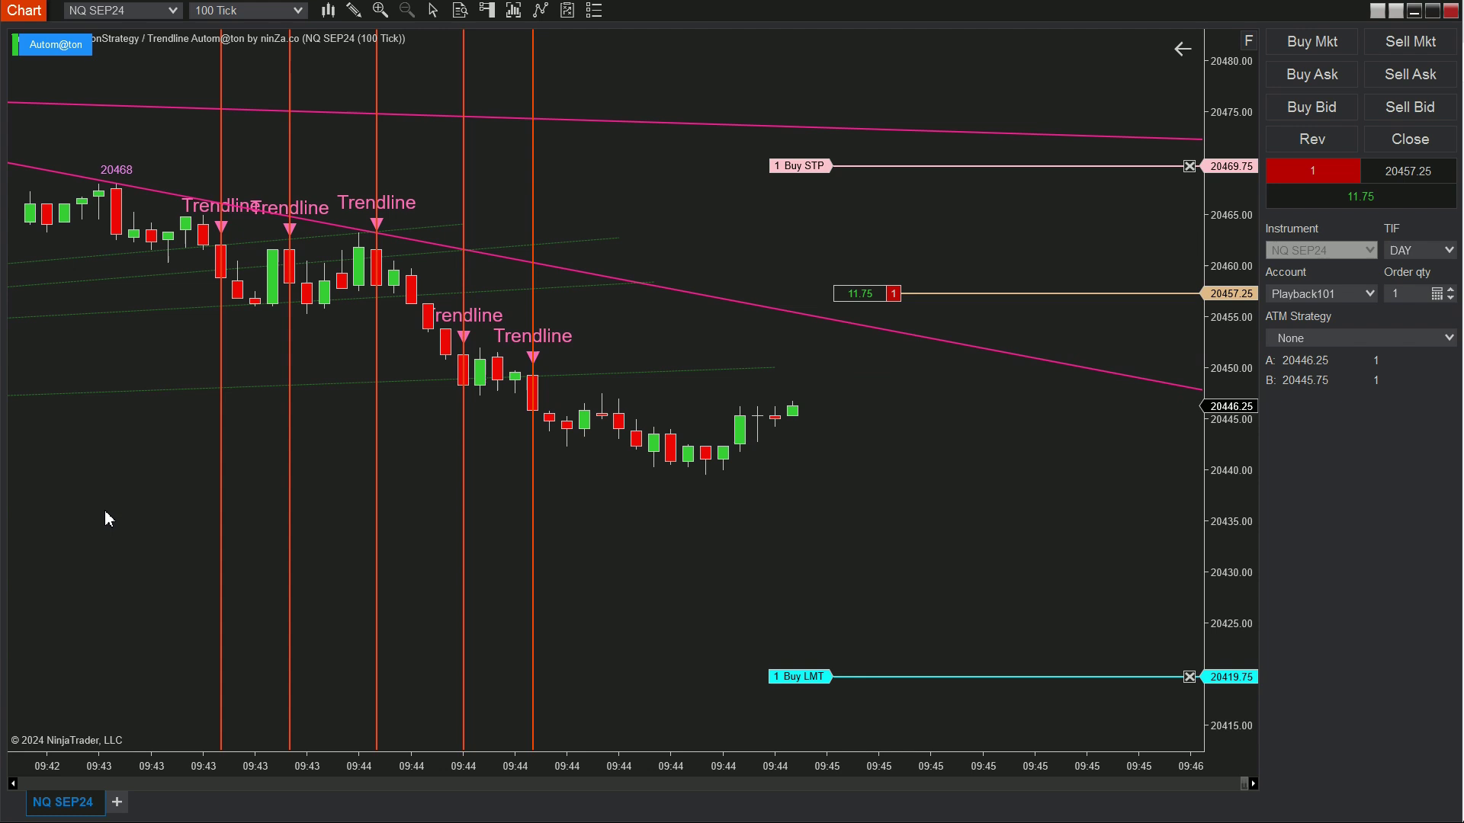
- Follow the latest bars as the strategy holds a 1-contract long at 20447.25 with target and stop orders
left_click(42, 532)
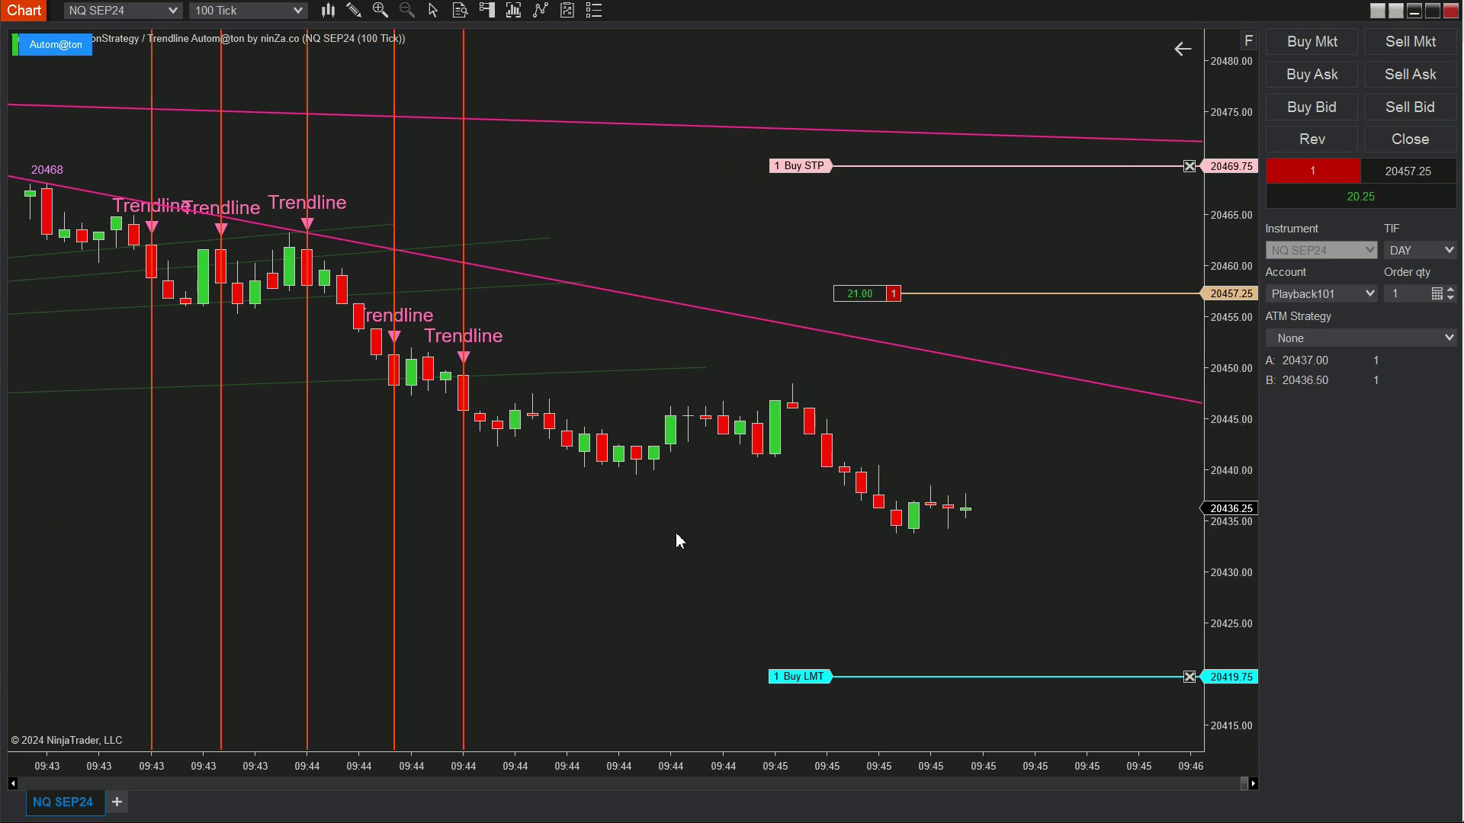
left_click(411, 581)
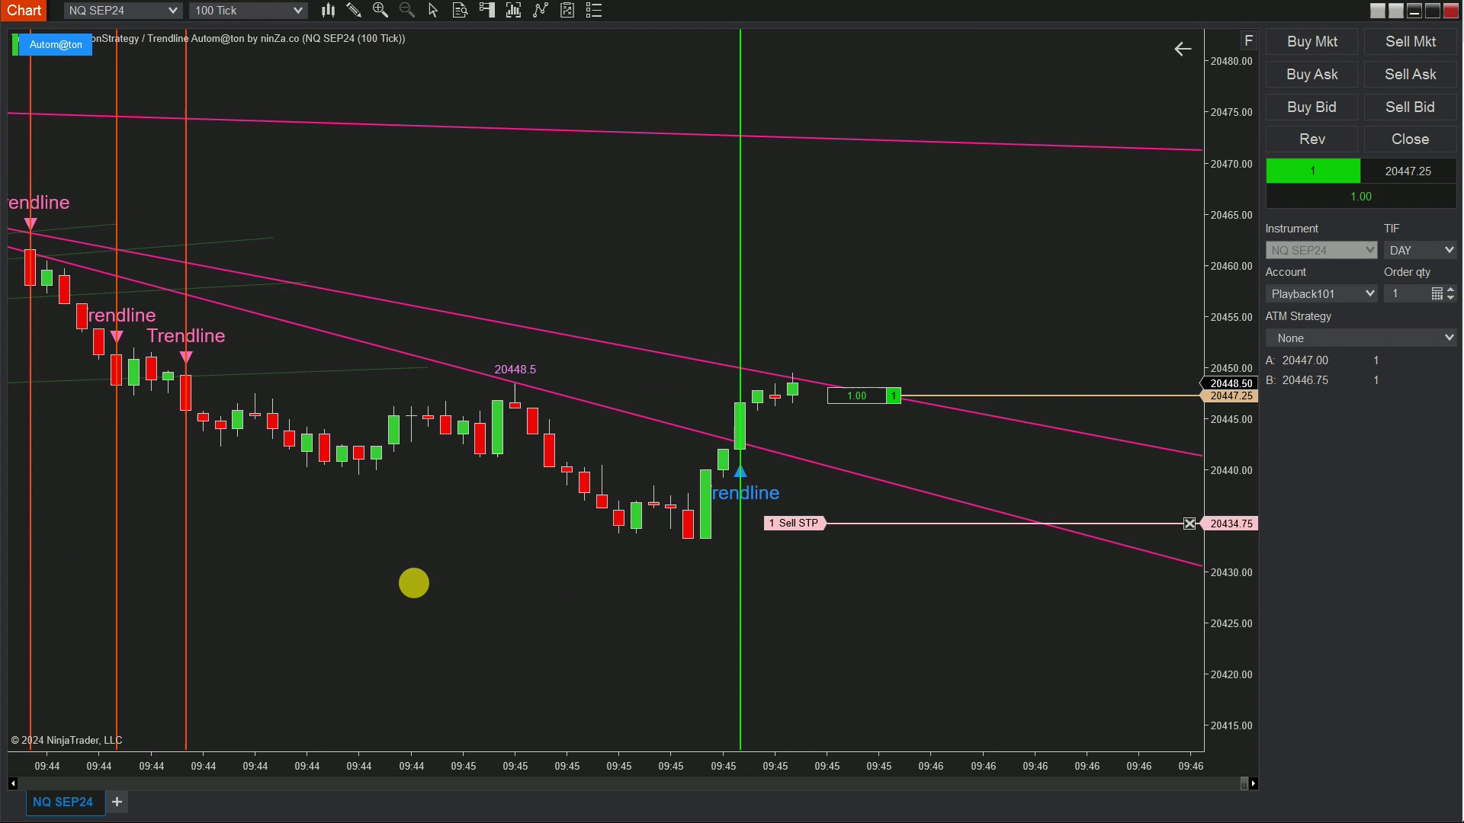
left_click_drag(412, 581, 204, 617)
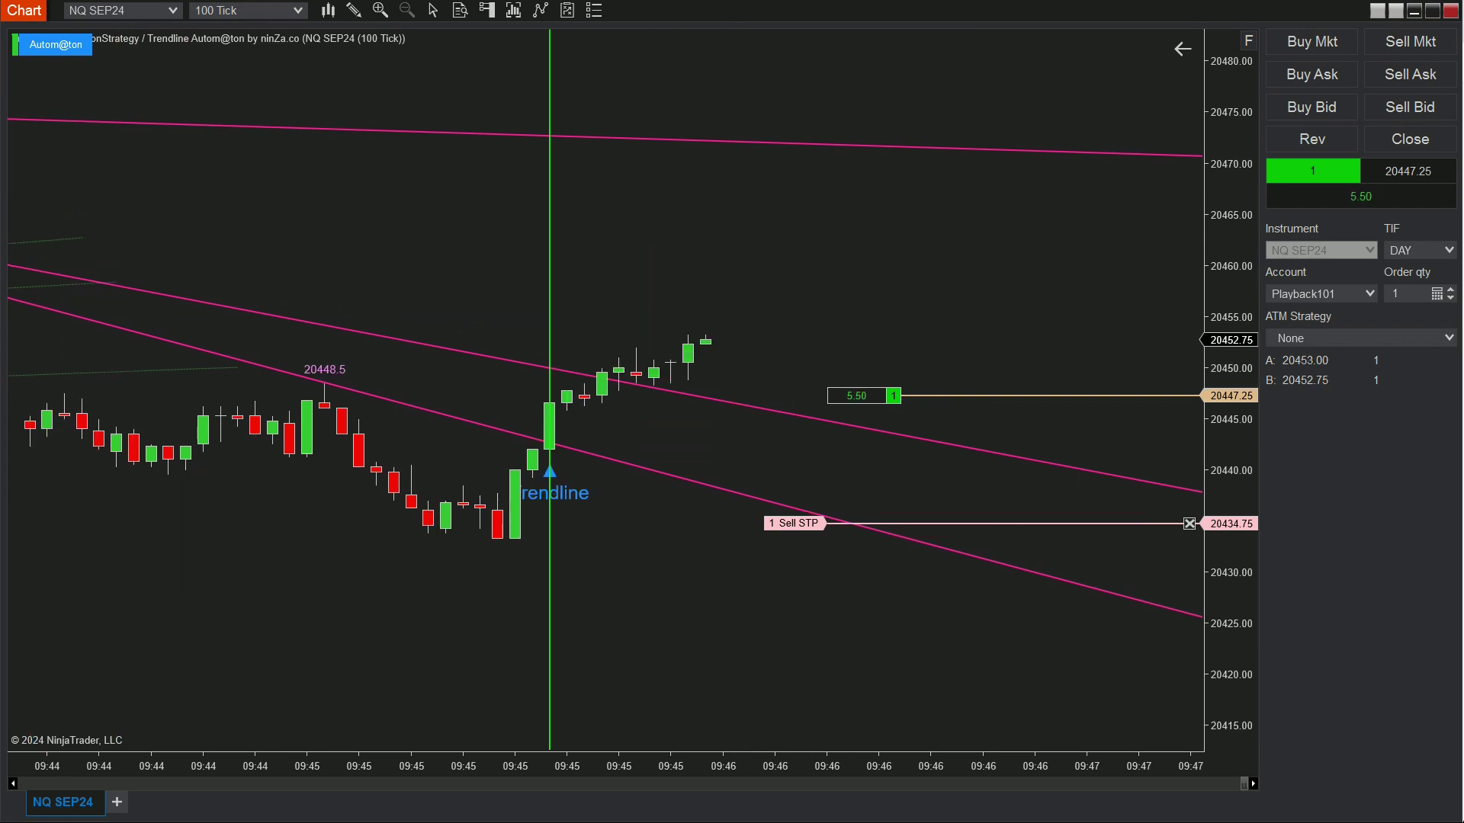
left_click_drag(1223, 200, 1226, 212)
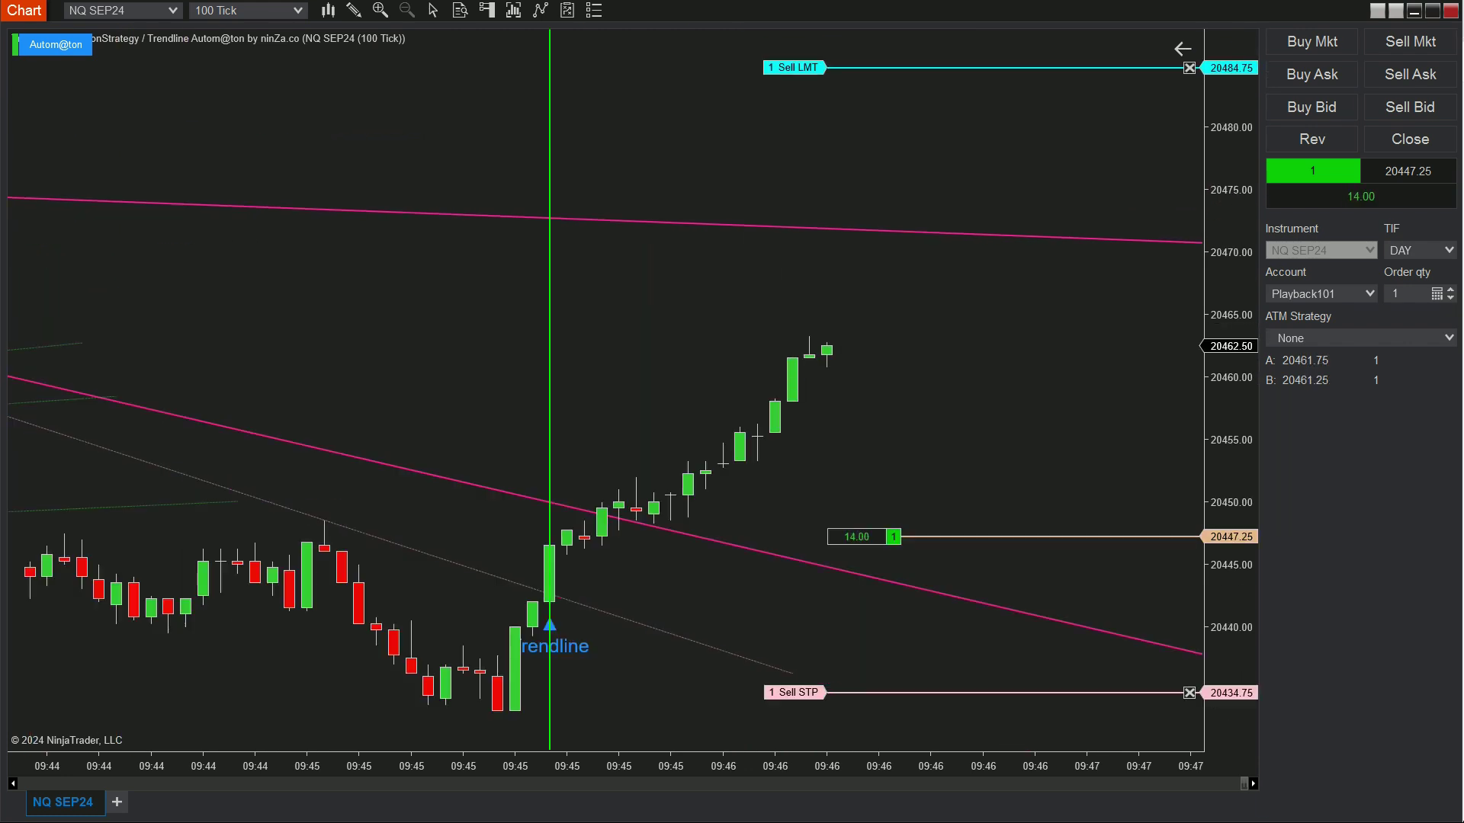
left_click_drag(350, 301, 124, 300)
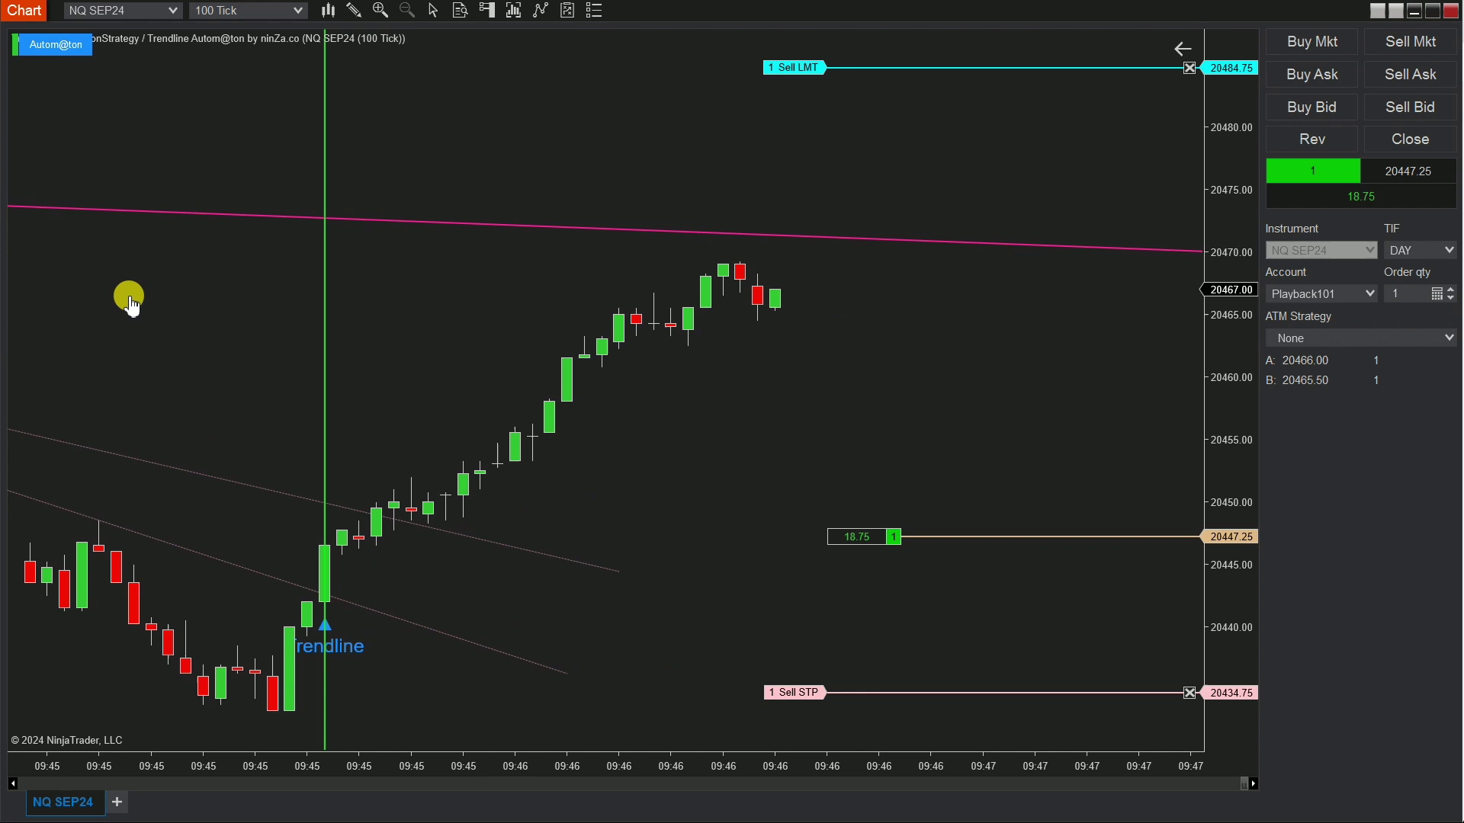